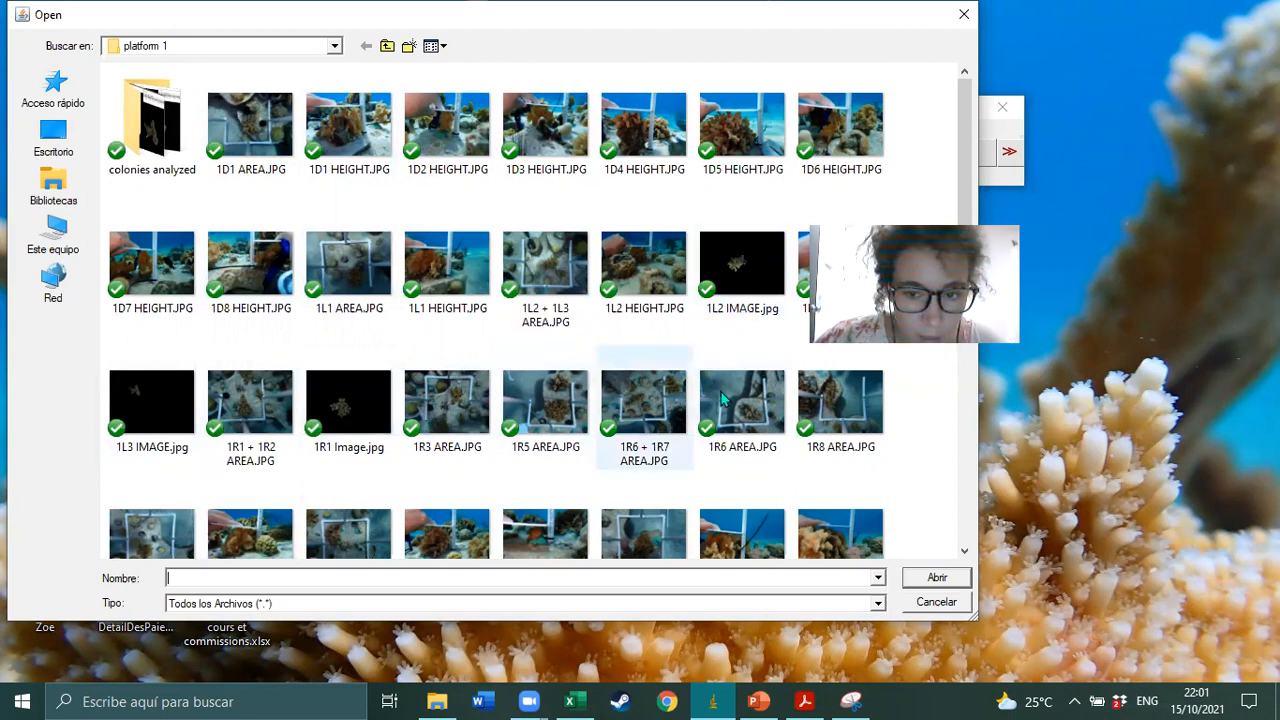
# Open 1U2 + 1U3 AREA.JPG from the platform 1 folder, enlarge its window and place it clear of the main toolbar window.
pyautogui.scroll(-3, 368, 262)
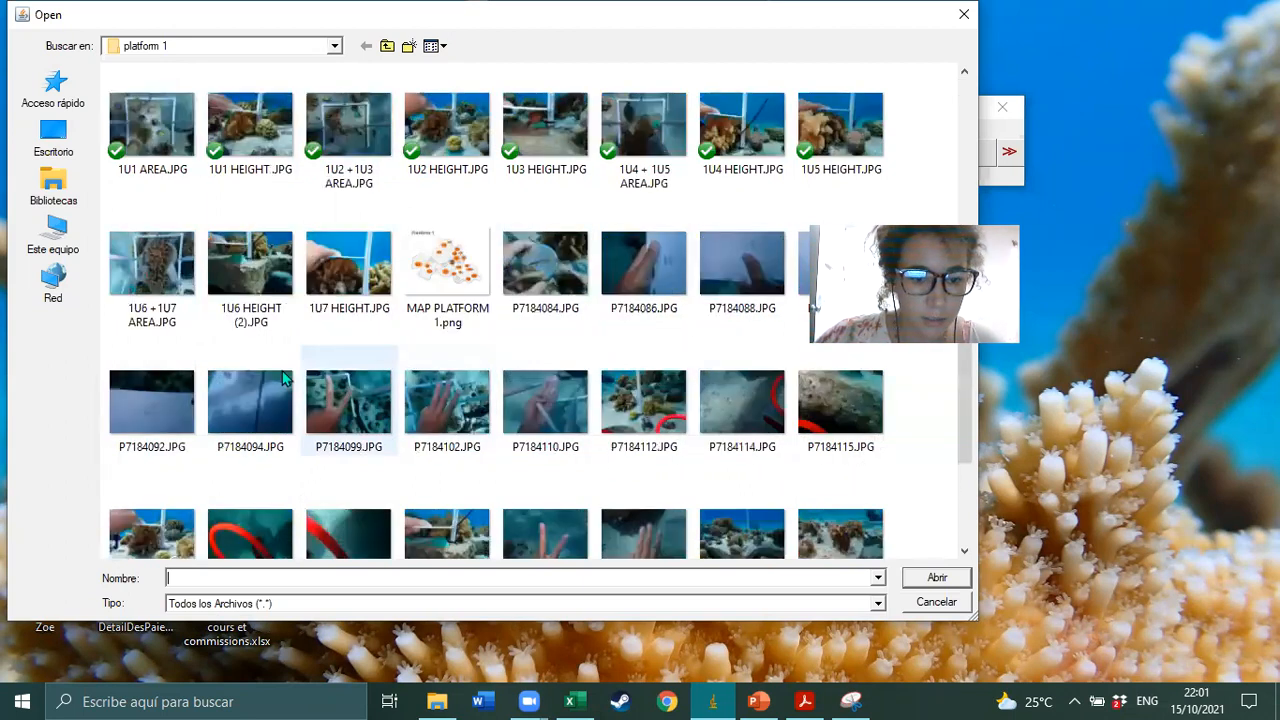
pyautogui.doubleClick(366, 135)
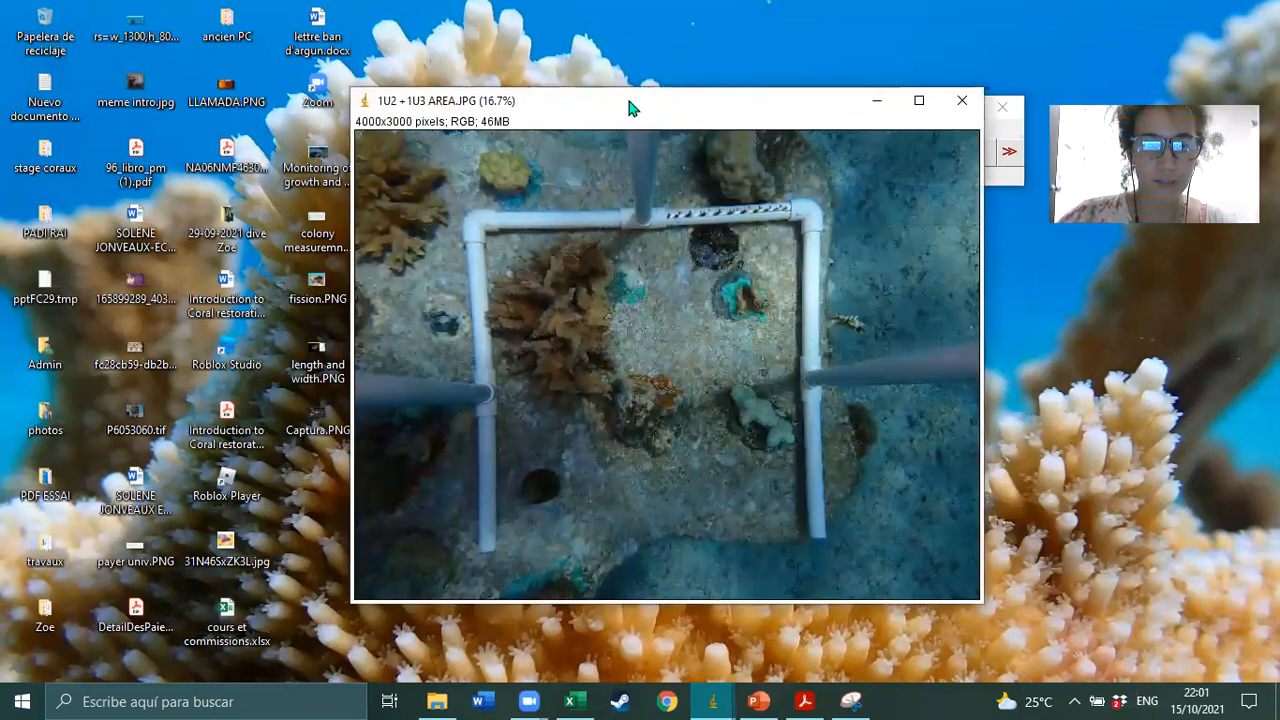
pyautogui.moveTo(630, 108); pyautogui.dragTo(476, 84)
pyautogui.click(881, 116)
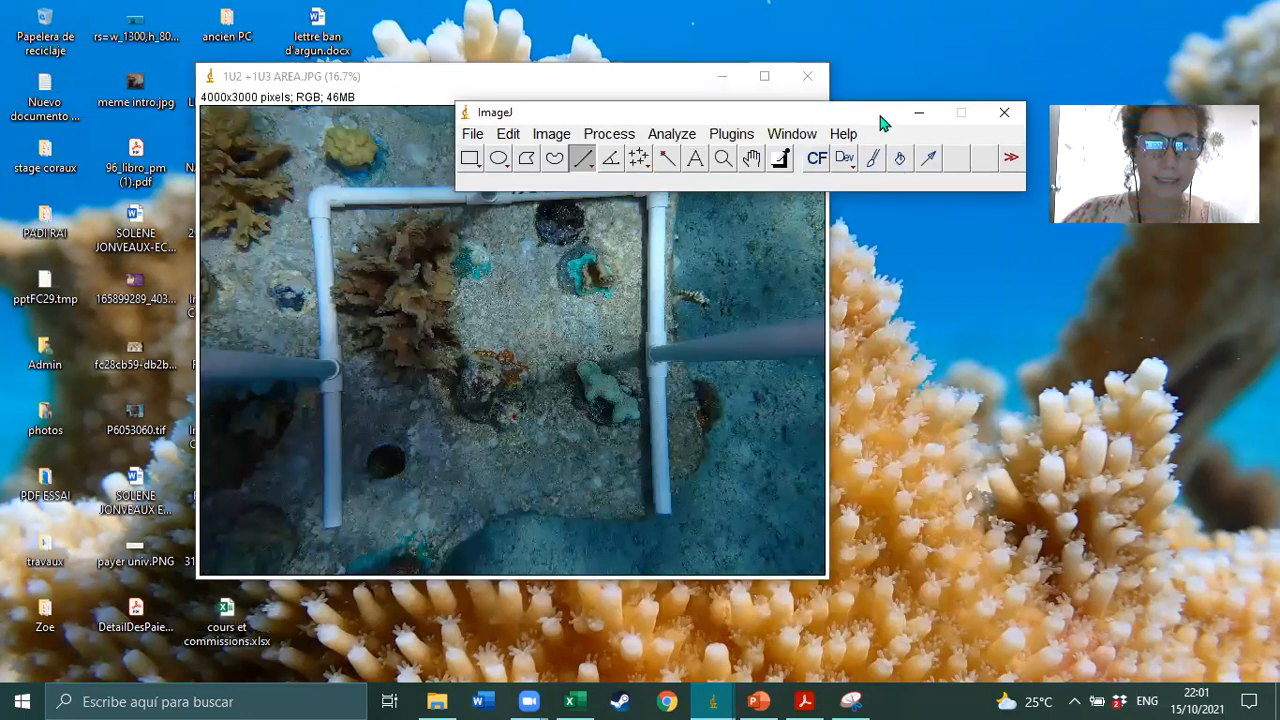
pyautogui.moveTo(881, 121); pyautogui.dragTo(1004, 47)
pyautogui.click(520, 90)
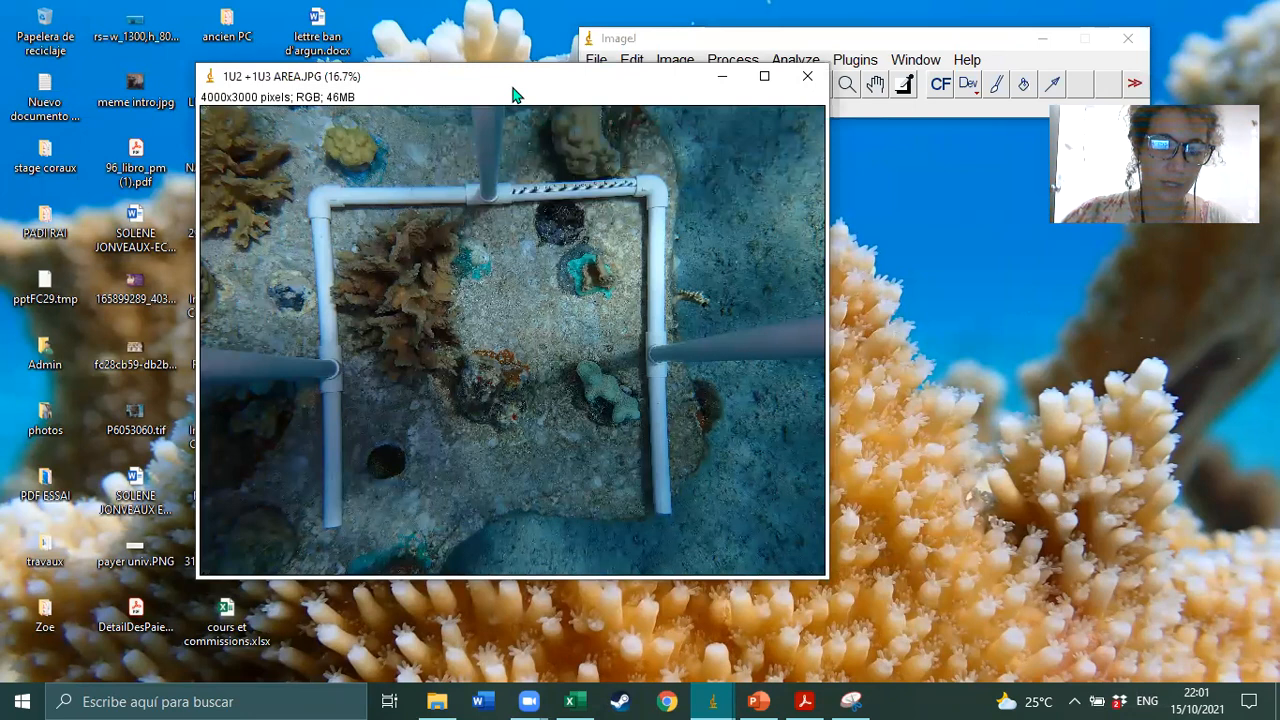
pyautogui.moveTo(512, 94); pyautogui.dragTo(544, 144)
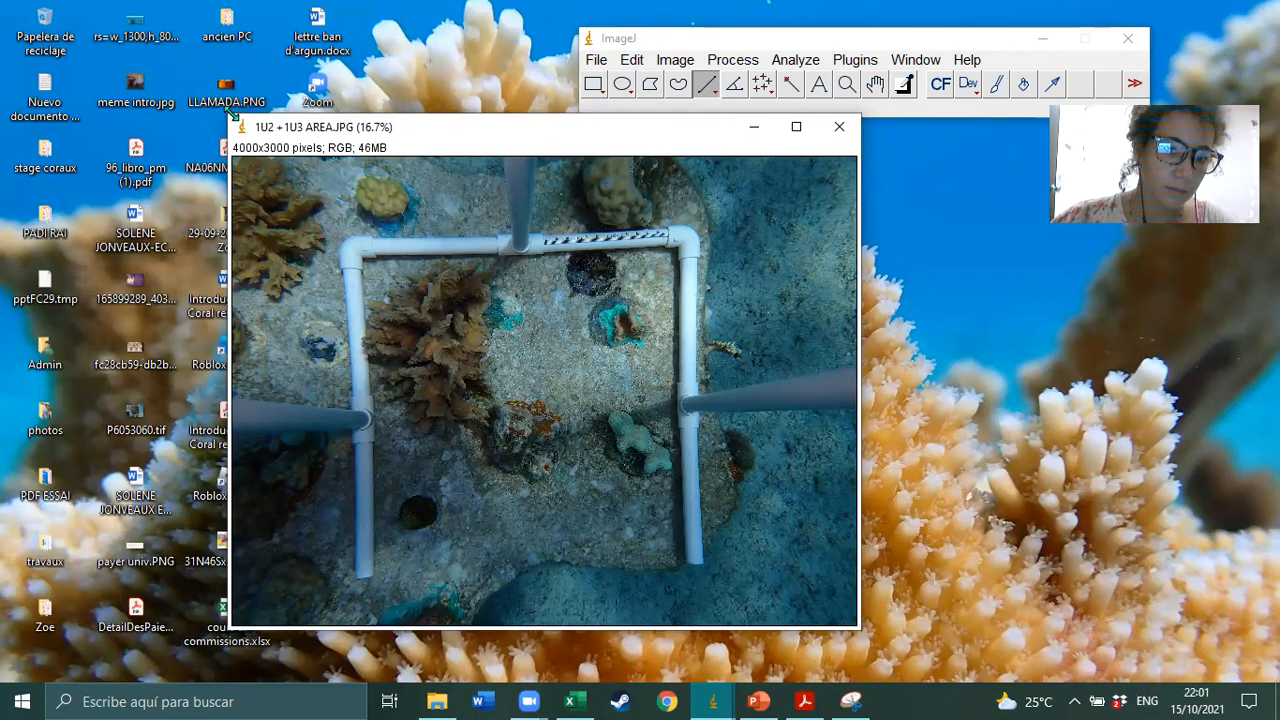
pyautogui.moveTo(231, 116); pyautogui.dragTo(151, 83)
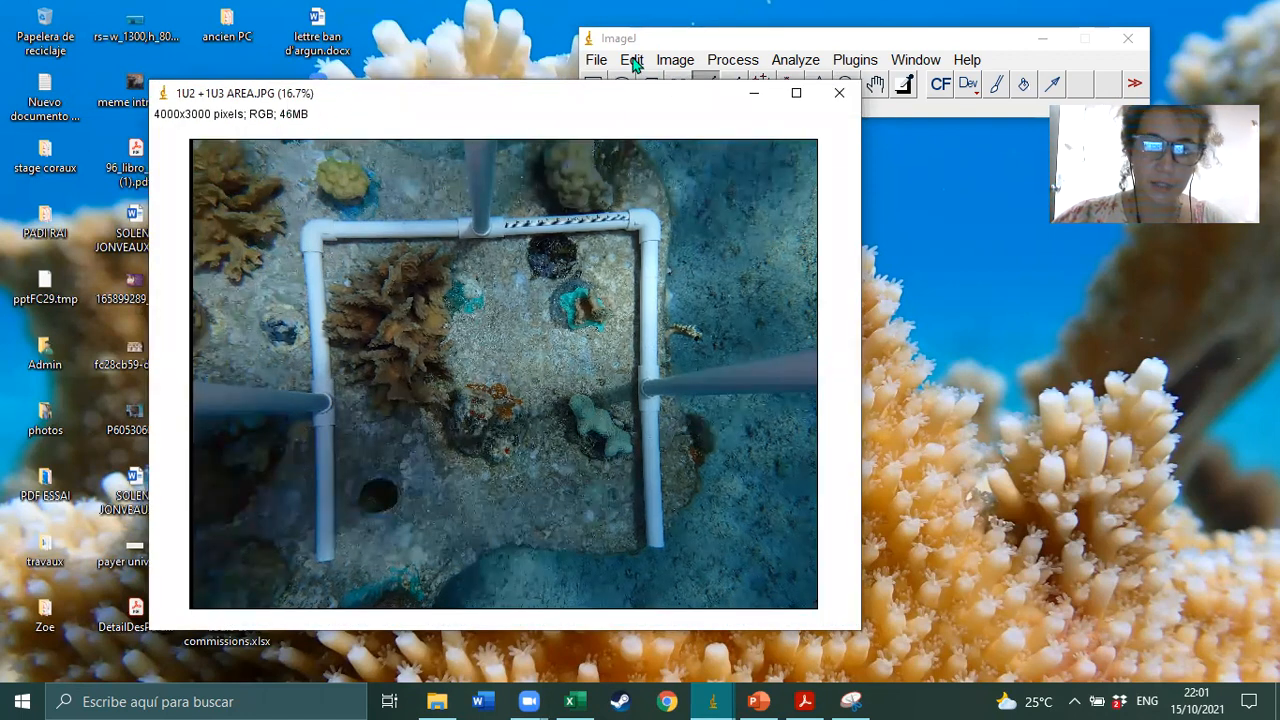
pyautogui.moveTo(652, 38); pyautogui.dragTo(699, 32)
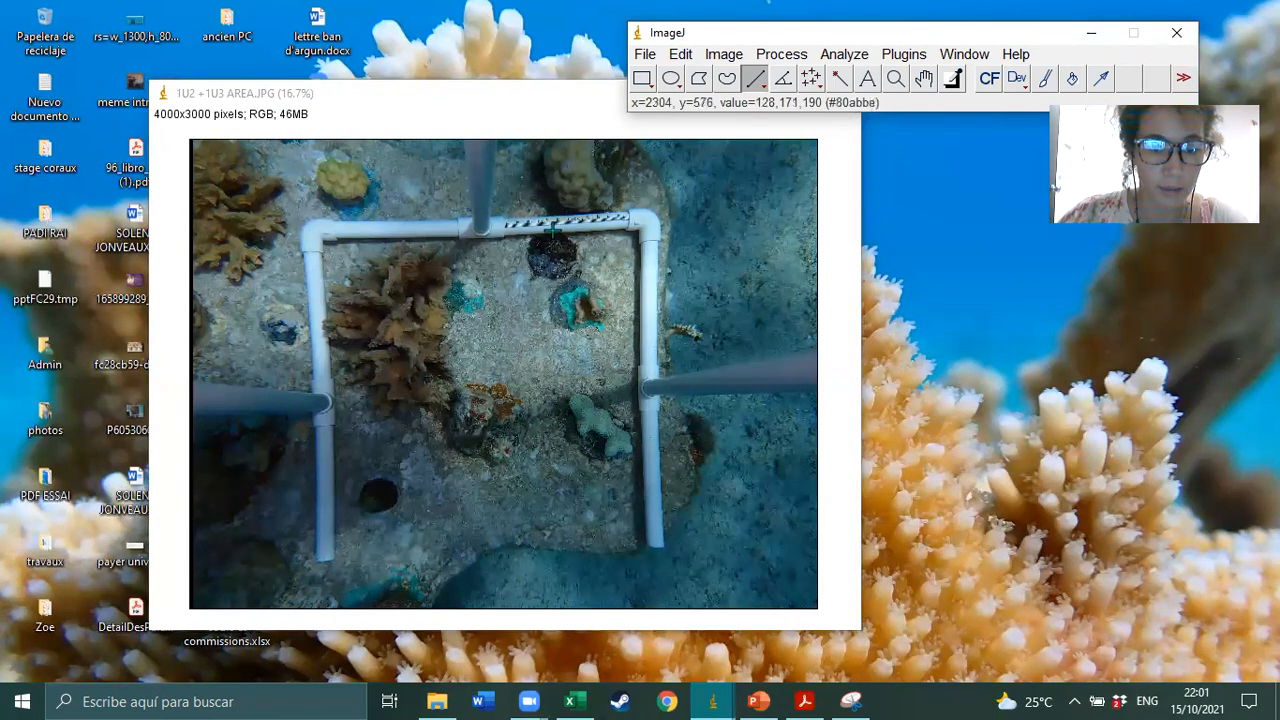
# Draw a straight line about 64 pixels long on the frame's ruler from the 3 mark to the 2 mark.
pyautogui.scroll(4, 553, 230)
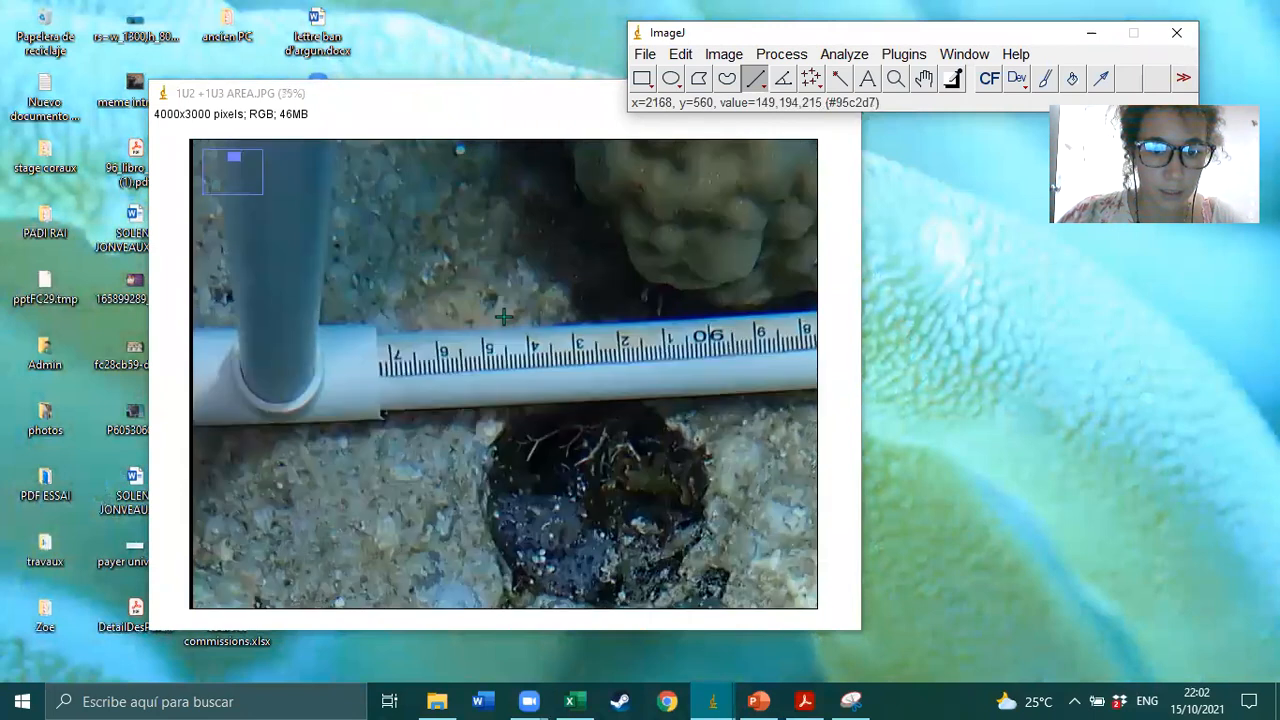
pyautogui.scroll(2, 514, 376)
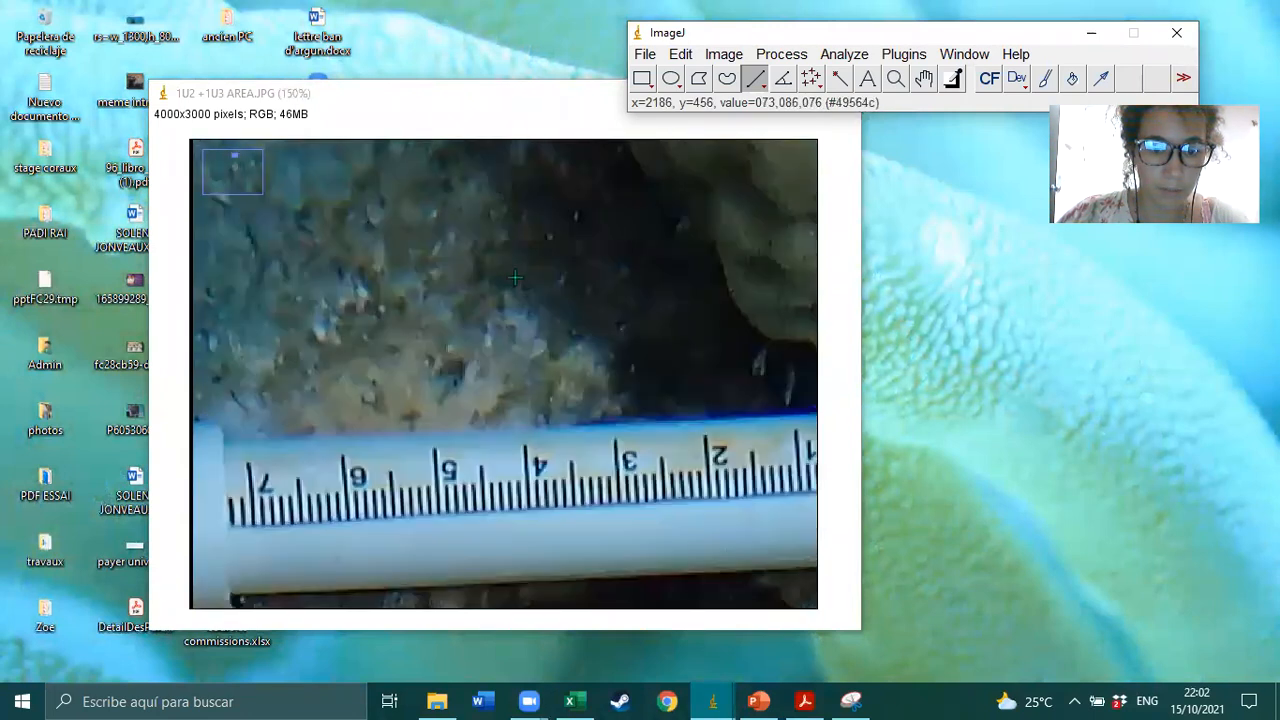
pyautogui.scroll(1, 520, 408)
pyautogui.scroll(1, 420, 197)
pyautogui.scroll(-2, 420, 196)
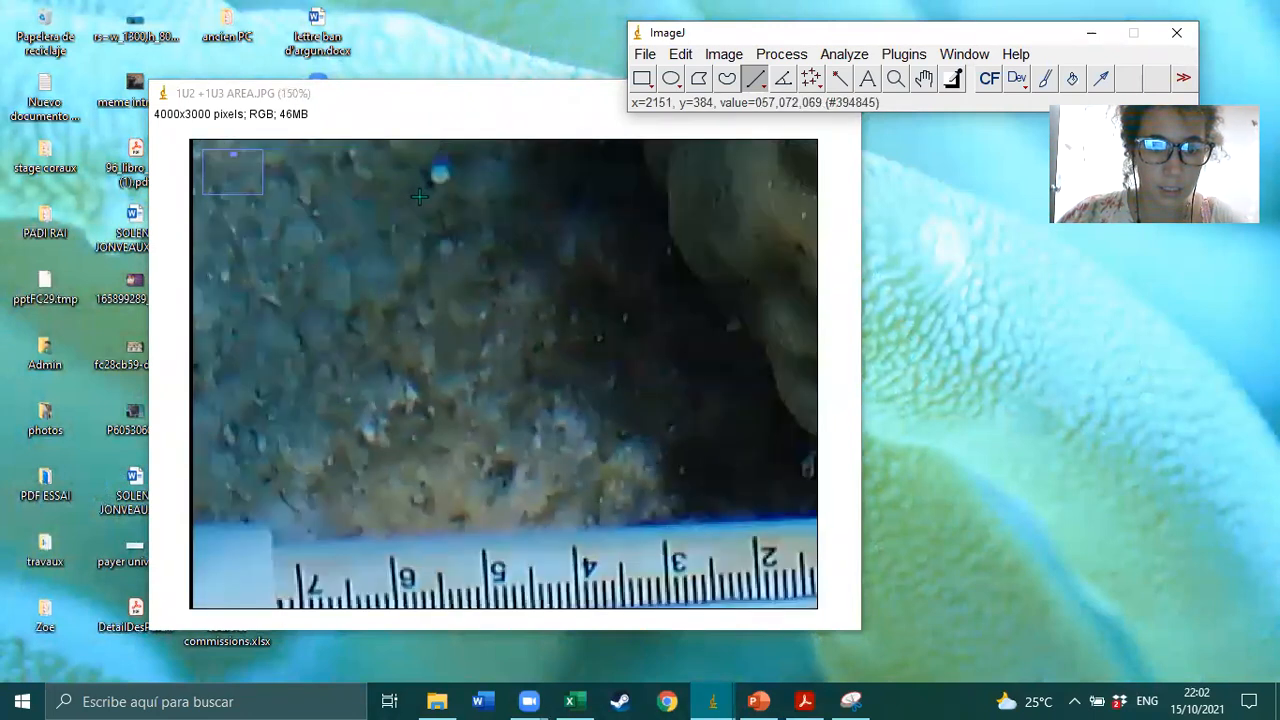
pyautogui.scroll(-5, 420, 197)
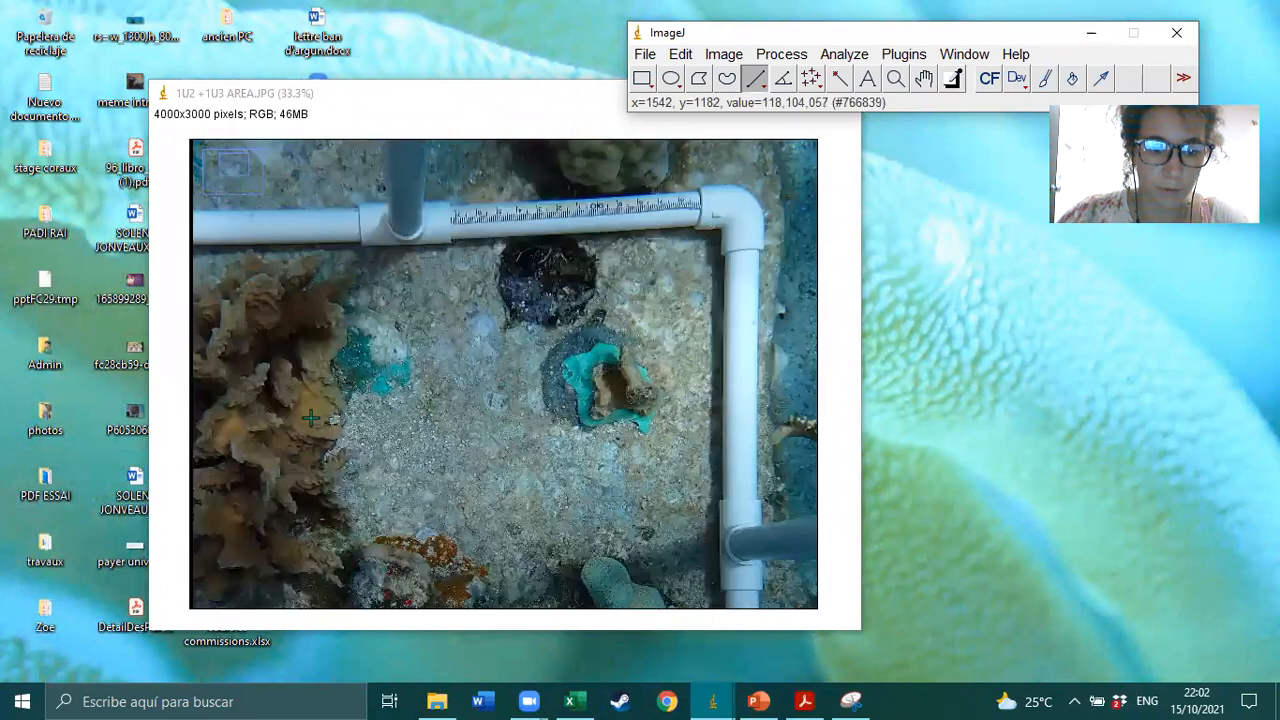
pyautogui.scroll(3, 311, 418)
pyautogui.scroll(-5, 311, 418)
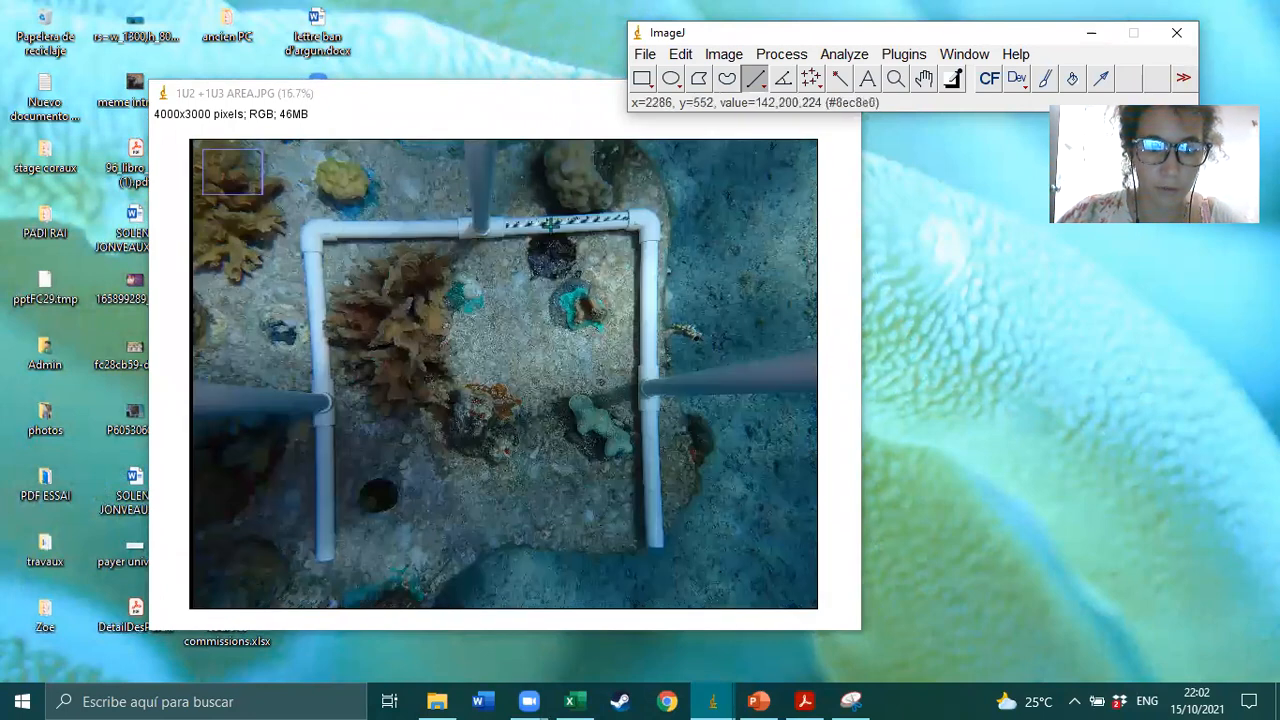
pyautogui.scroll(6, 549, 224)
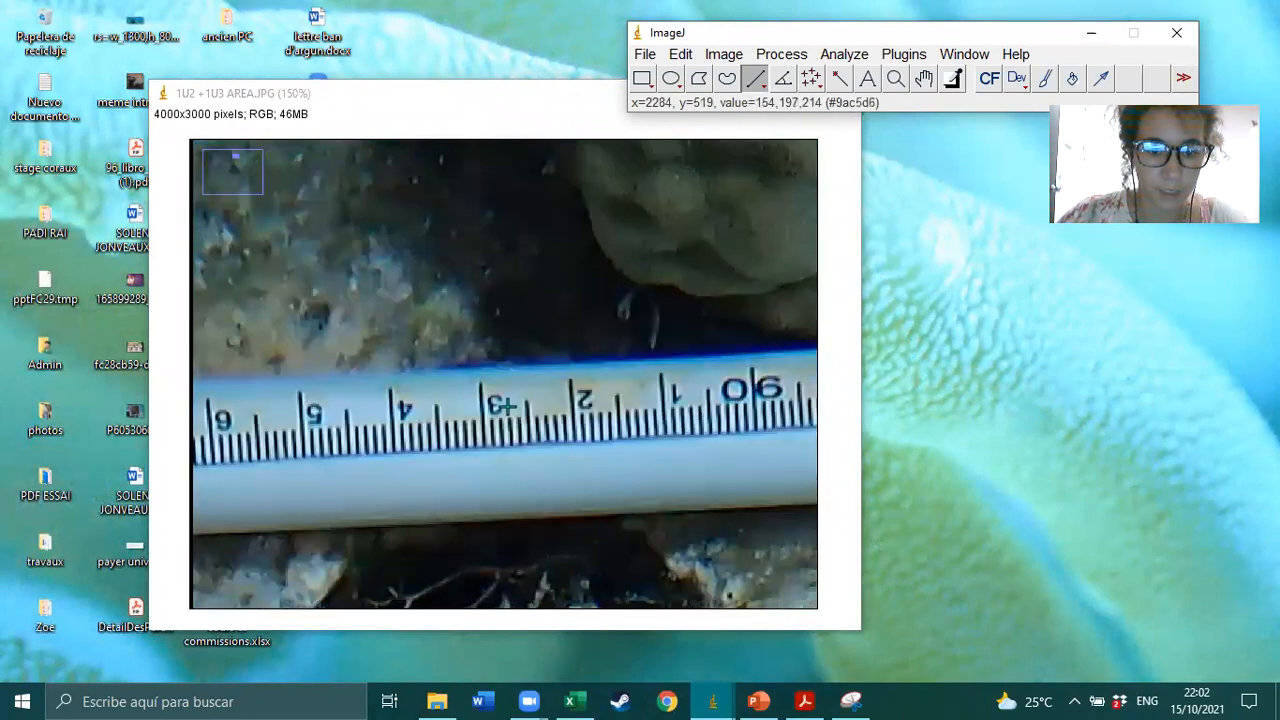
pyautogui.scroll(1, 502, 405)
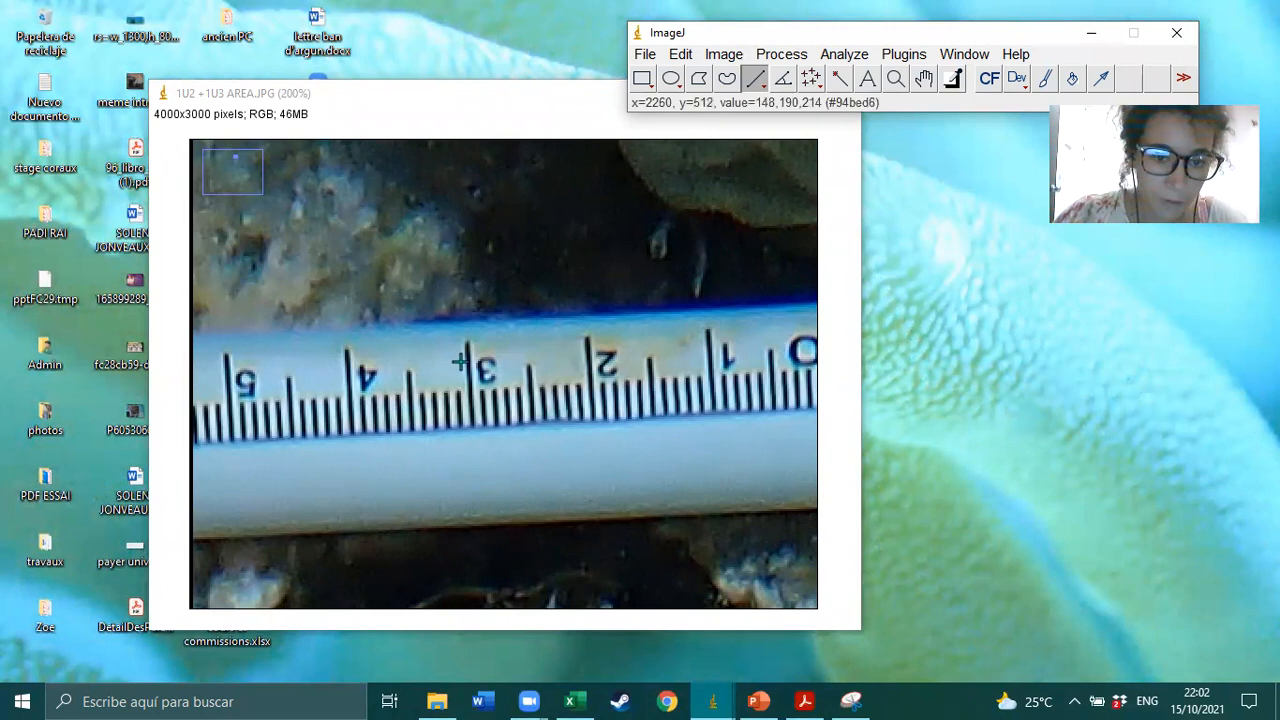
pyautogui.scroll(1, 467, 362)
pyautogui.moveTo(503, 374); pyautogui.dragTo(683, 368)
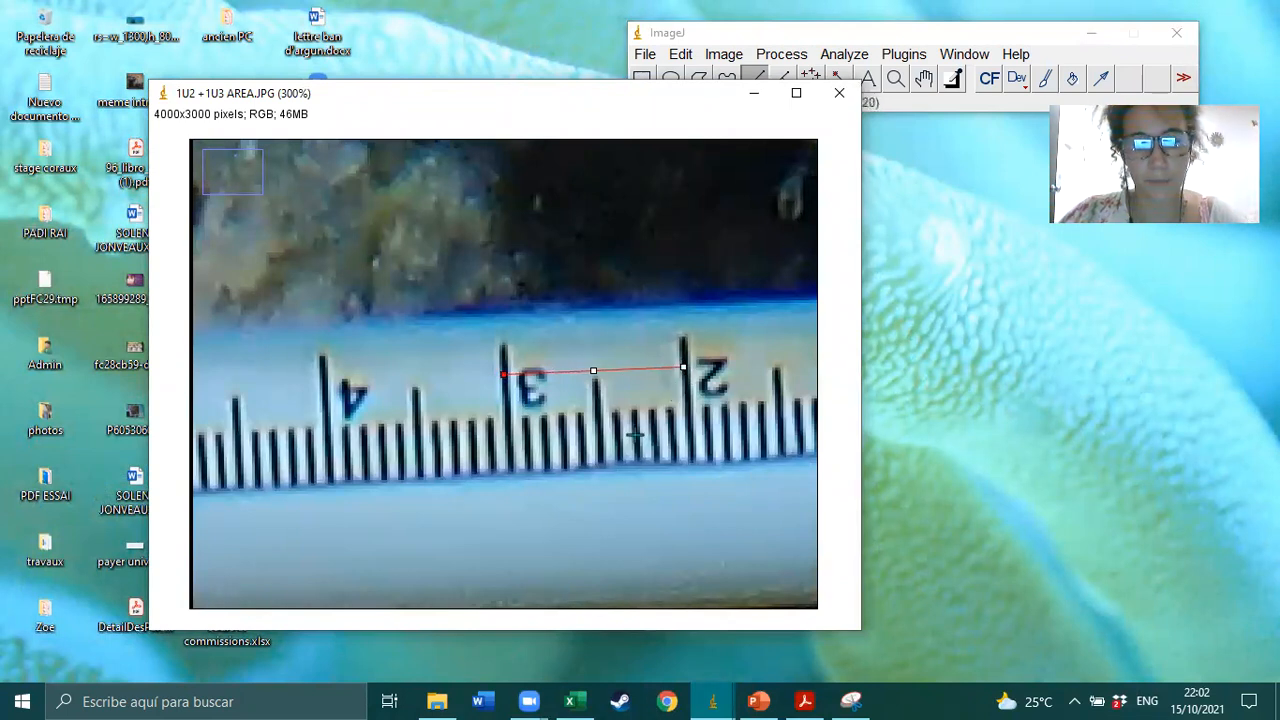
# Set the image scale from the drawn line with a known distance of 1 and cm as the unit of length.
pyautogui.click(829, 46)
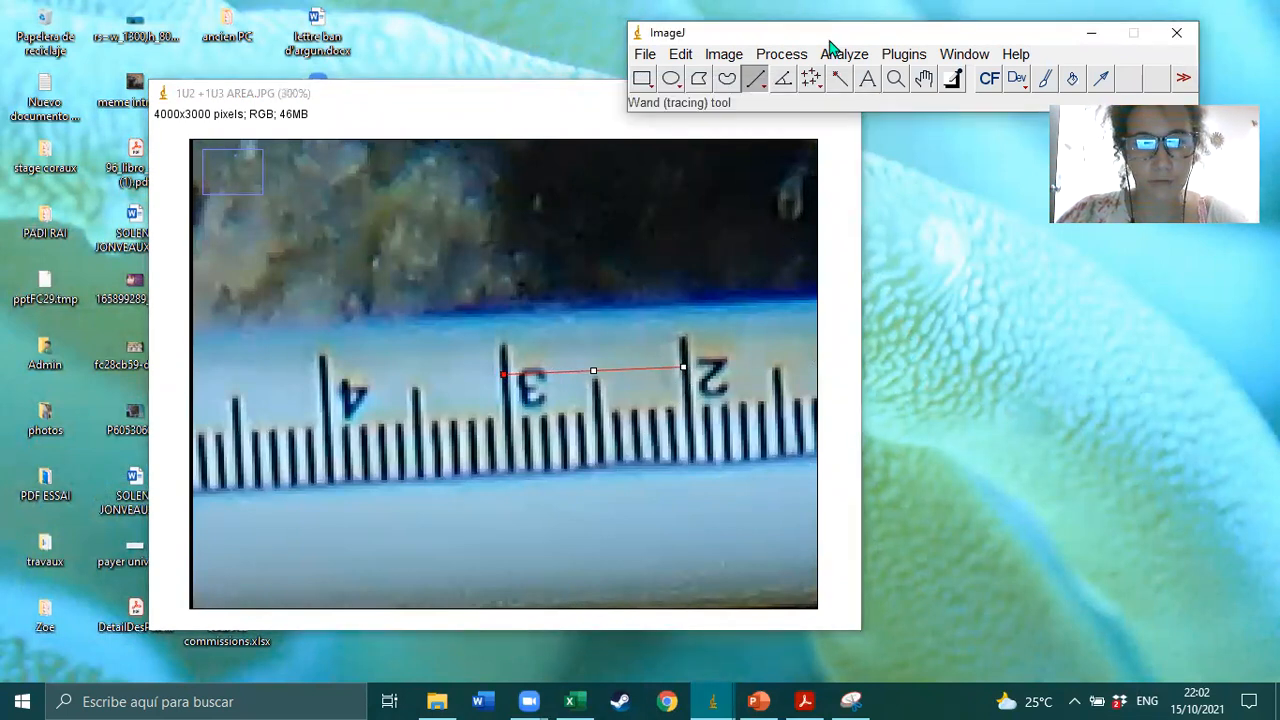
pyautogui.moveTo(829, 42); pyautogui.dragTo(775, 50)
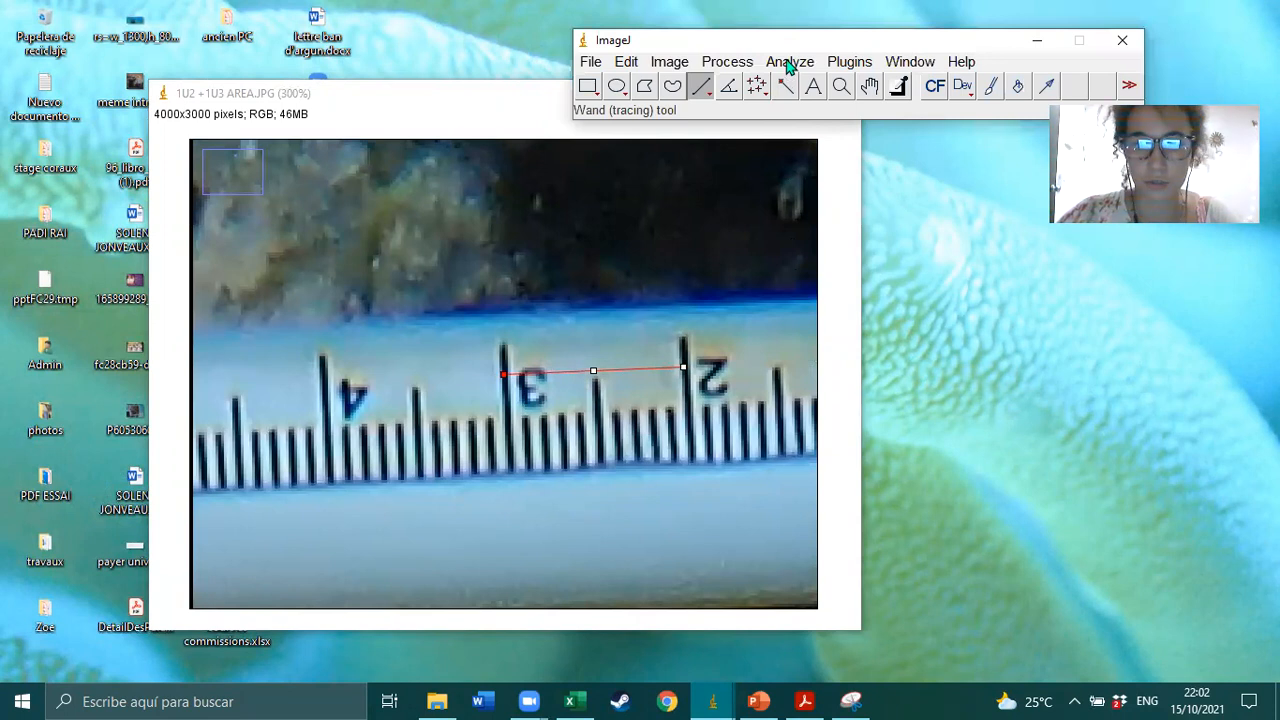
pyautogui.click(789, 63)
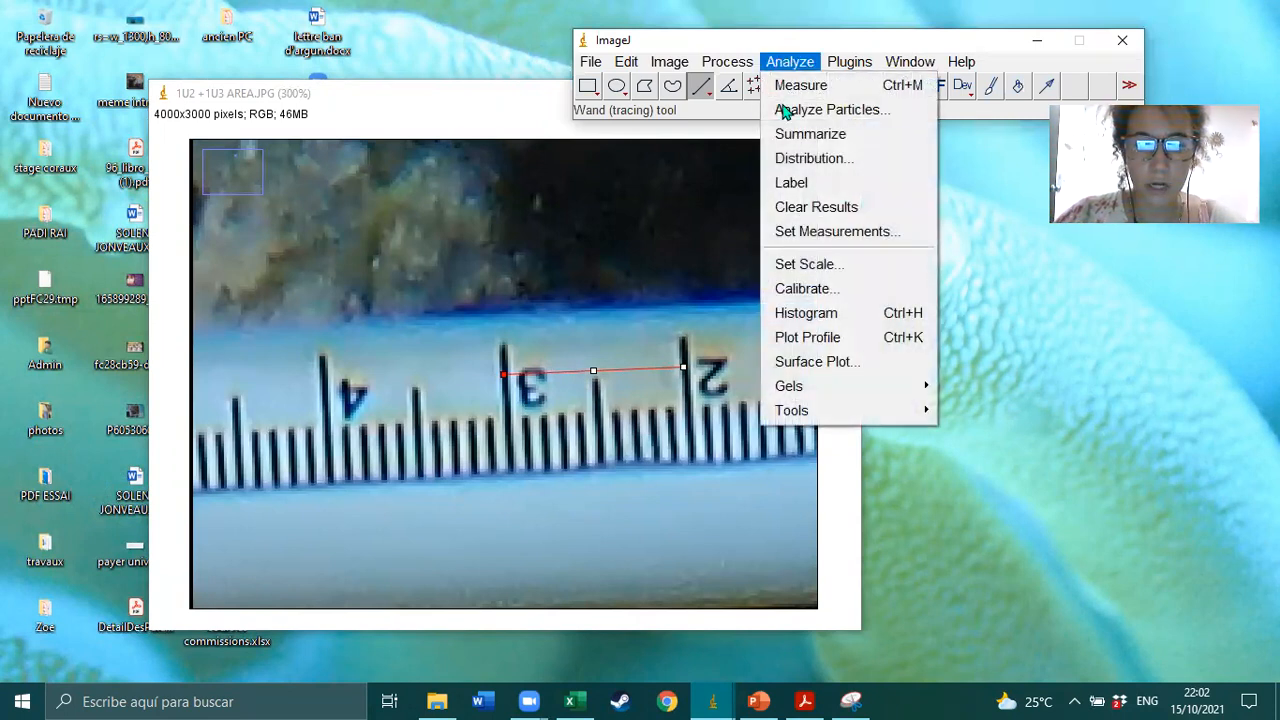
pyautogui.click(810, 264)
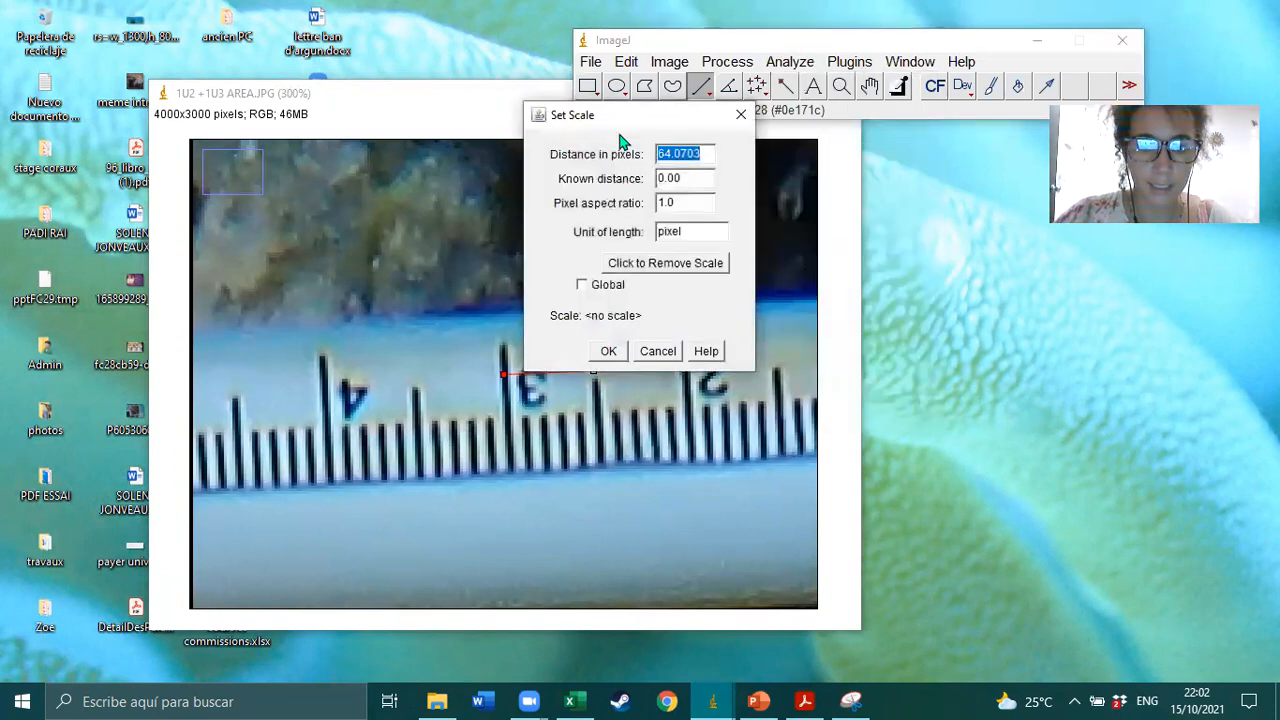
pyautogui.moveTo(636, 122); pyautogui.dragTo(793, 125)
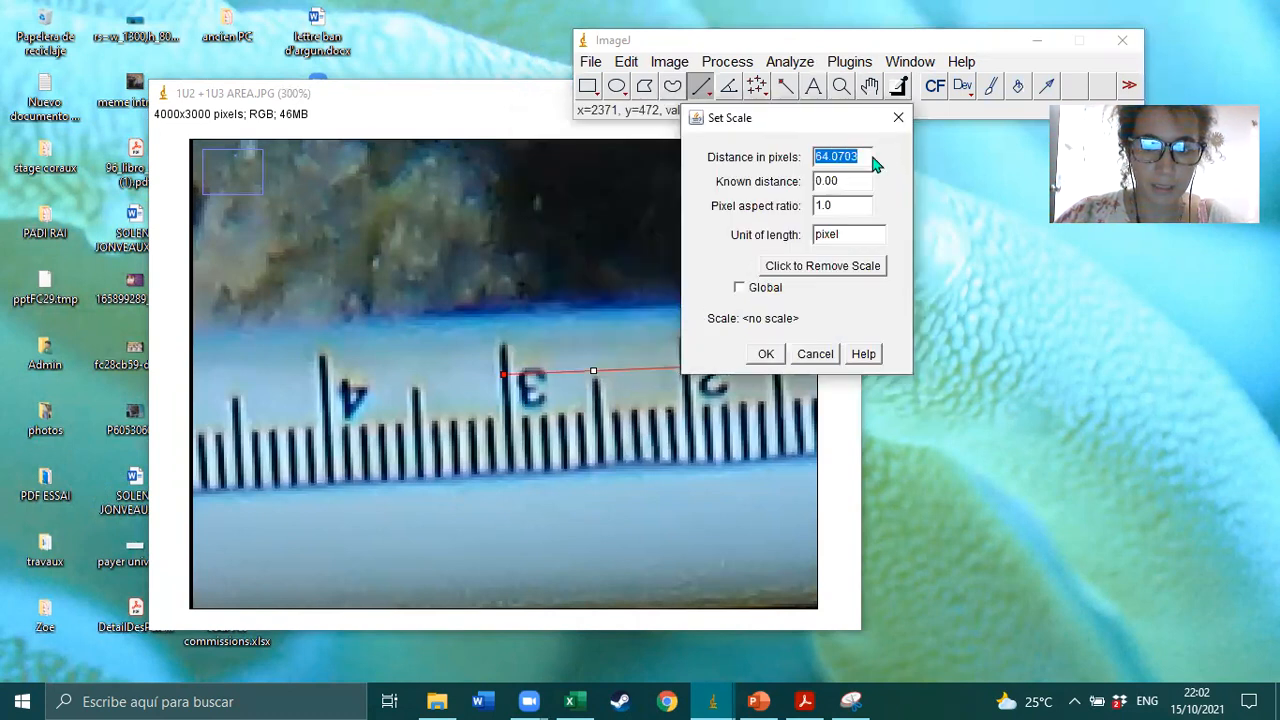
pyautogui.doubleClick(841, 183)
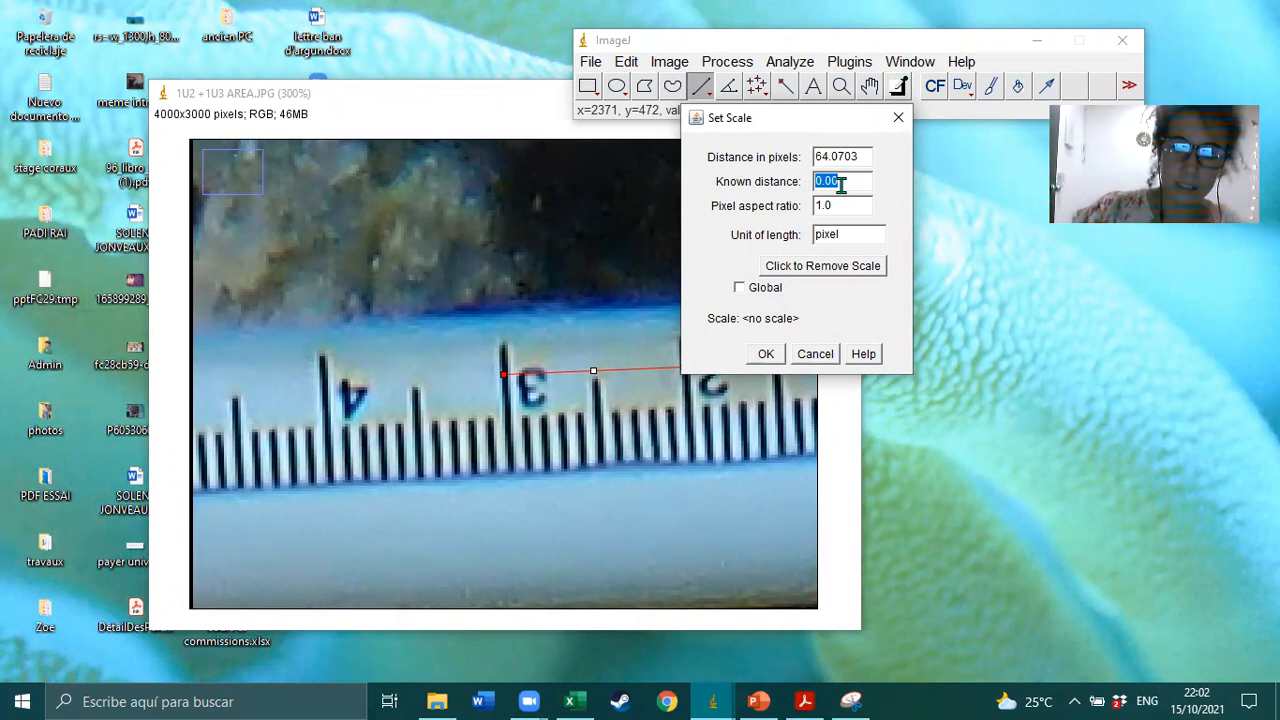
pyautogui.write('1')
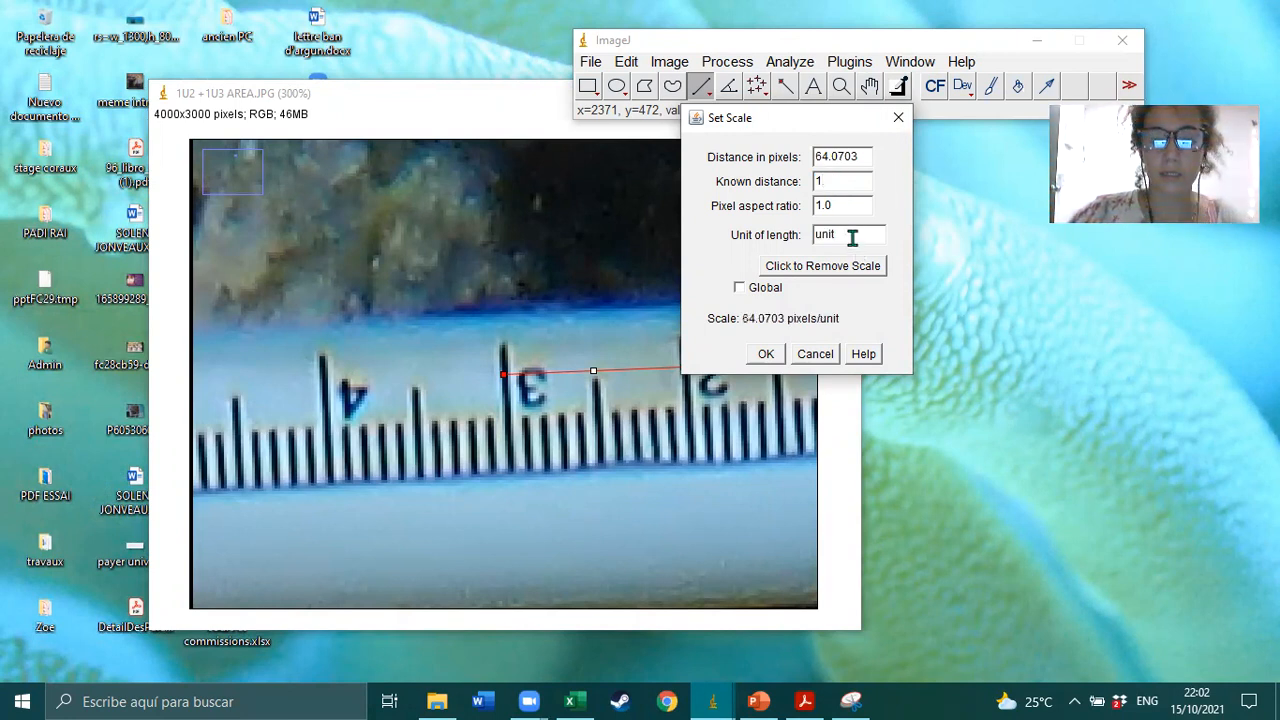
pyautogui.write('c')
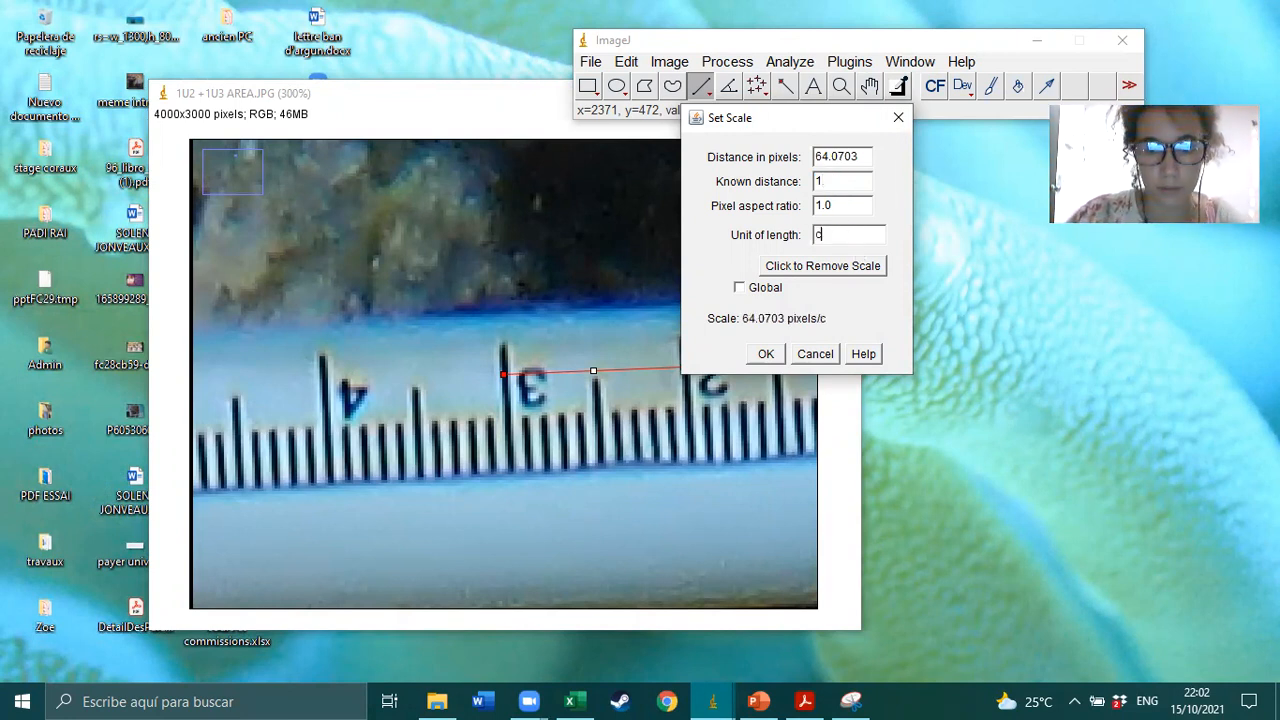
pyautogui.write('m')
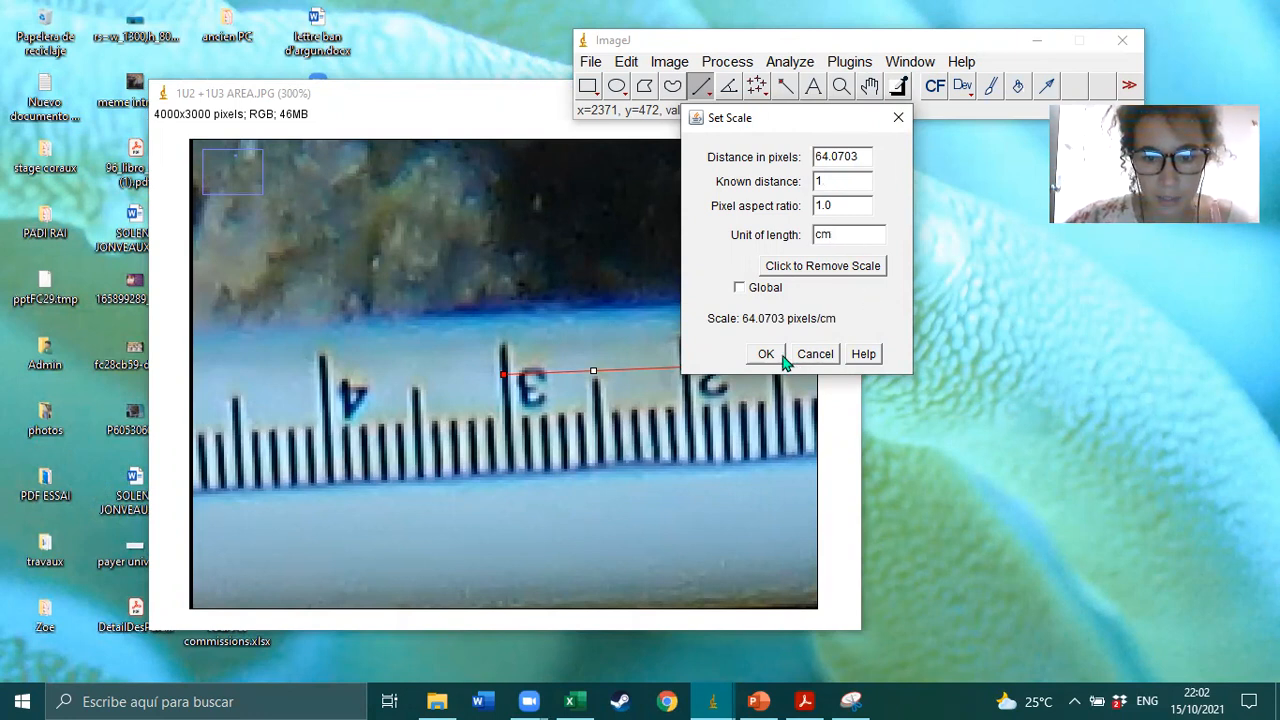
pyautogui.click(766, 354)
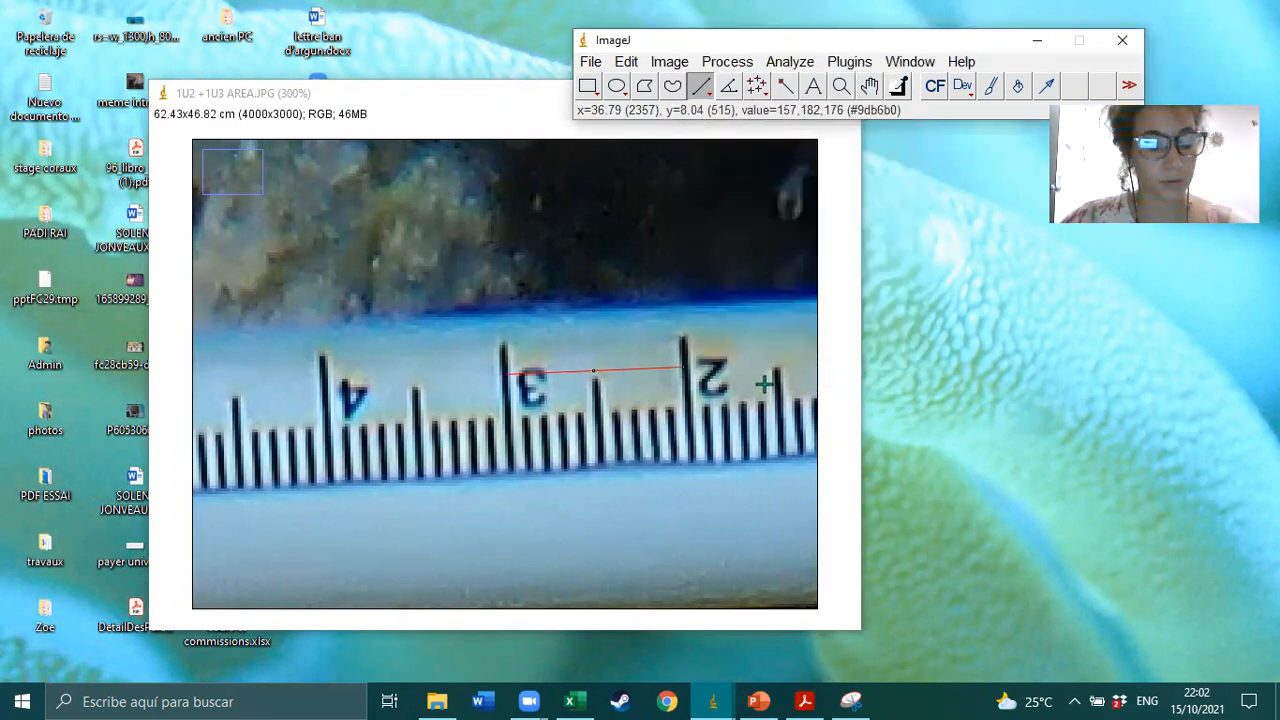
# Measure the calibration line, check its length in the results table and place the table beside the image.
pyautogui.scroll(-5, 520, 356)
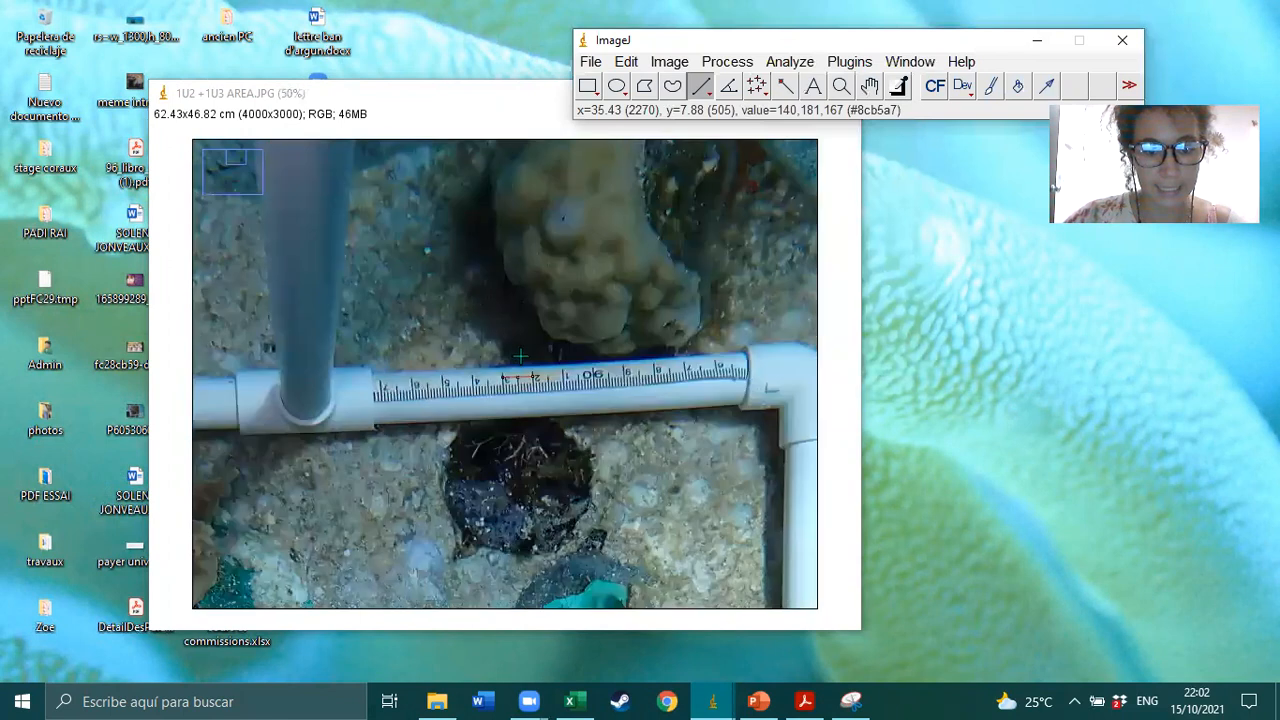
pyautogui.scroll(3, 520, 356)
pyautogui.click(790, 62)
pyautogui.click(800, 85)
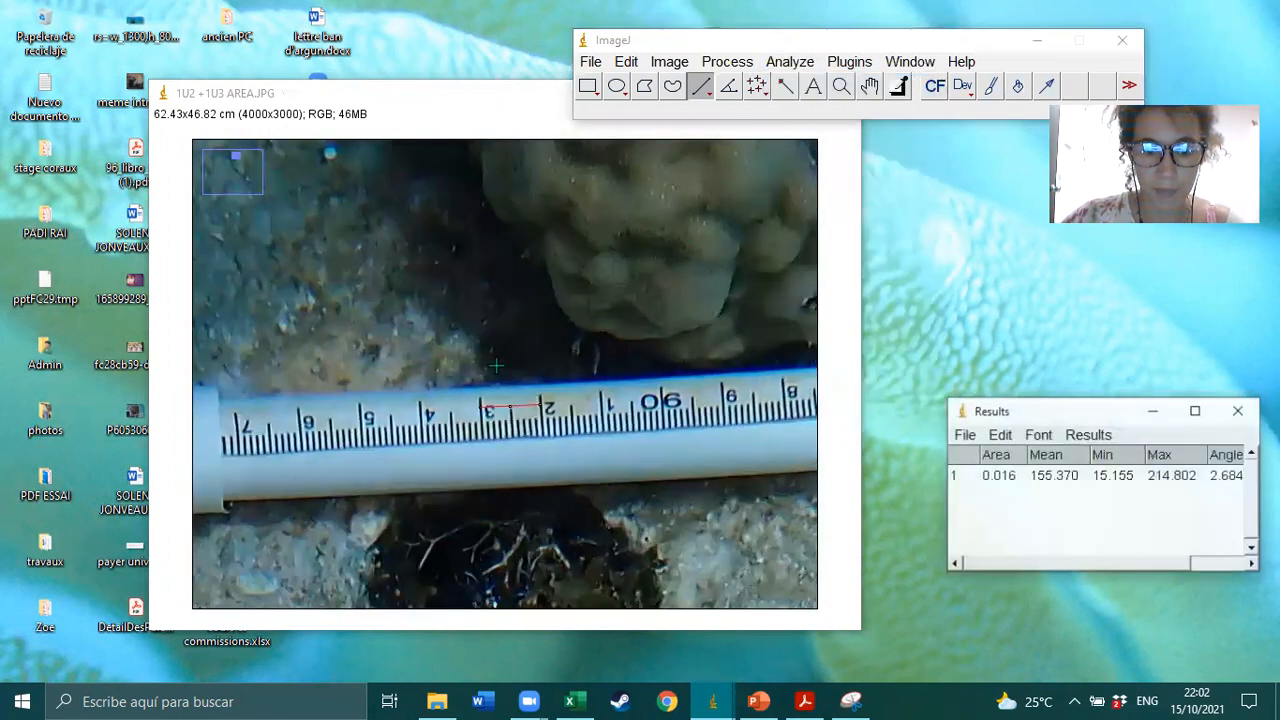
pyautogui.moveTo(1045, 411); pyautogui.dragTo(553, 176)
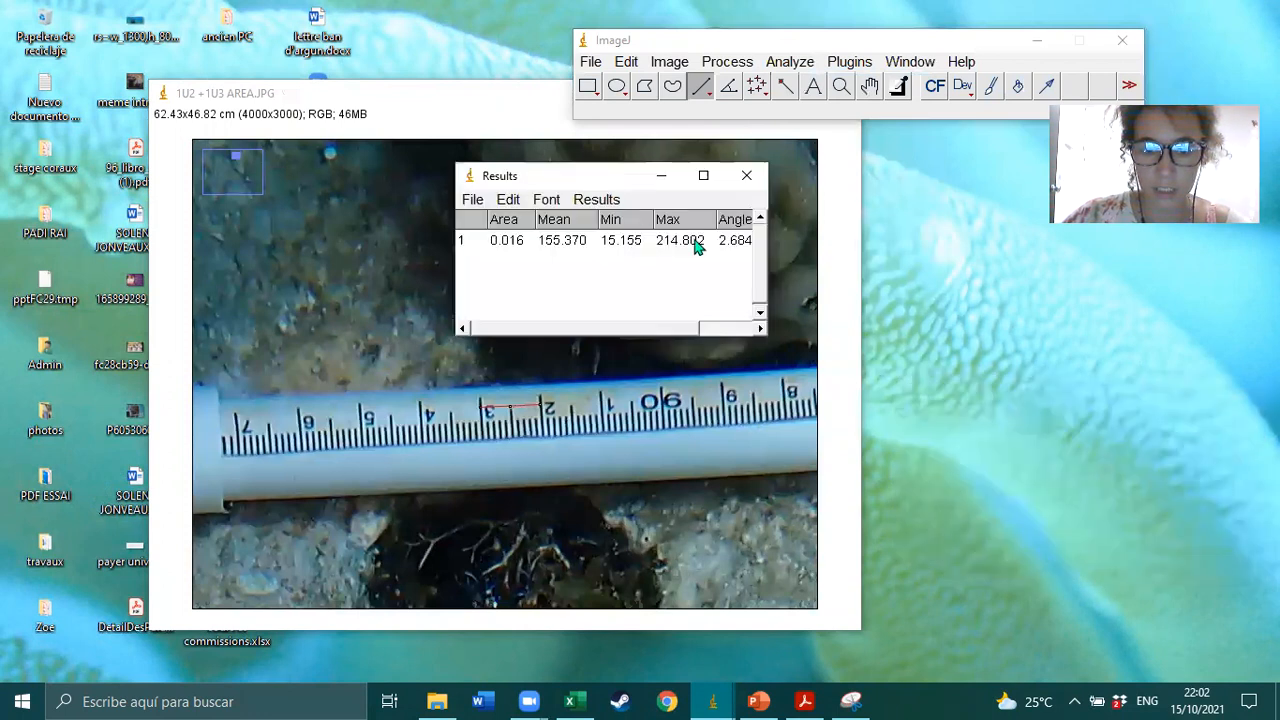
pyautogui.moveTo(674, 328); pyautogui.dragTo(738, 306)
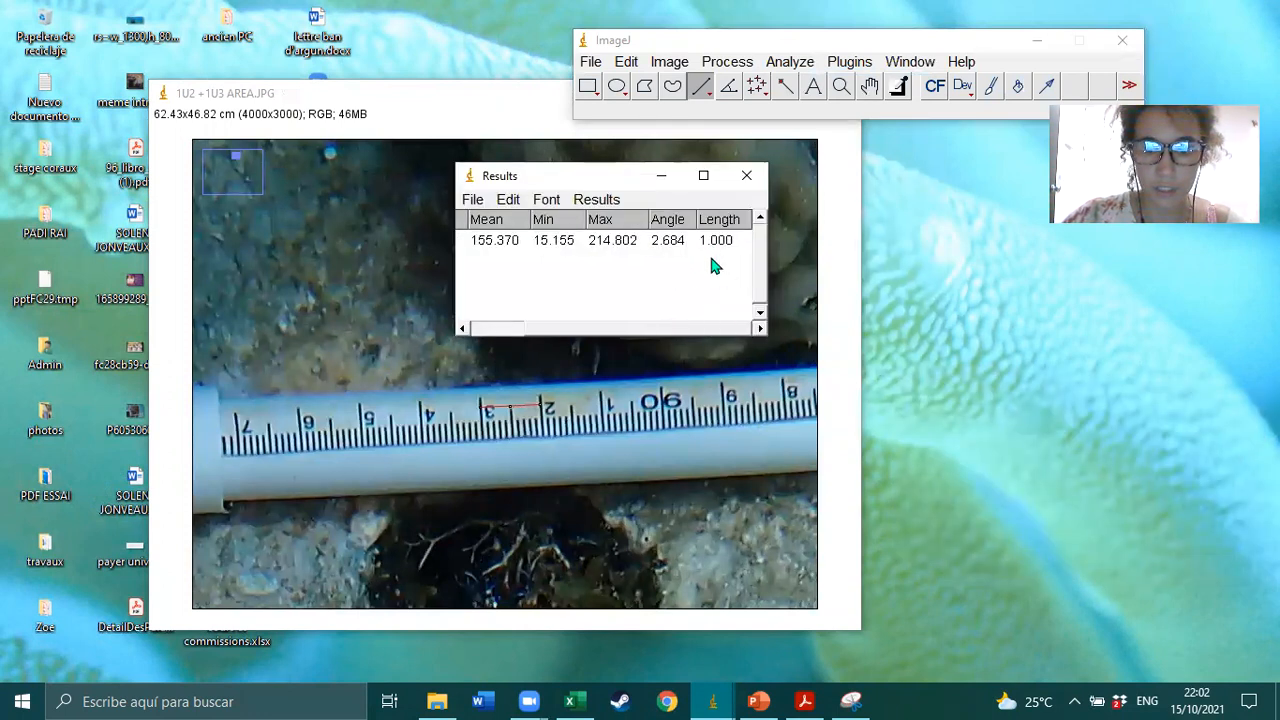
pyautogui.moveTo(575, 180); pyautogui.dragTo(1025, 266)
# Clear the calibration line, frame the small colony on the turquoise base at 100%, and move the image and toolbar windows apart.
pyautogui.click(536, 320)
pyautogui.press('-')
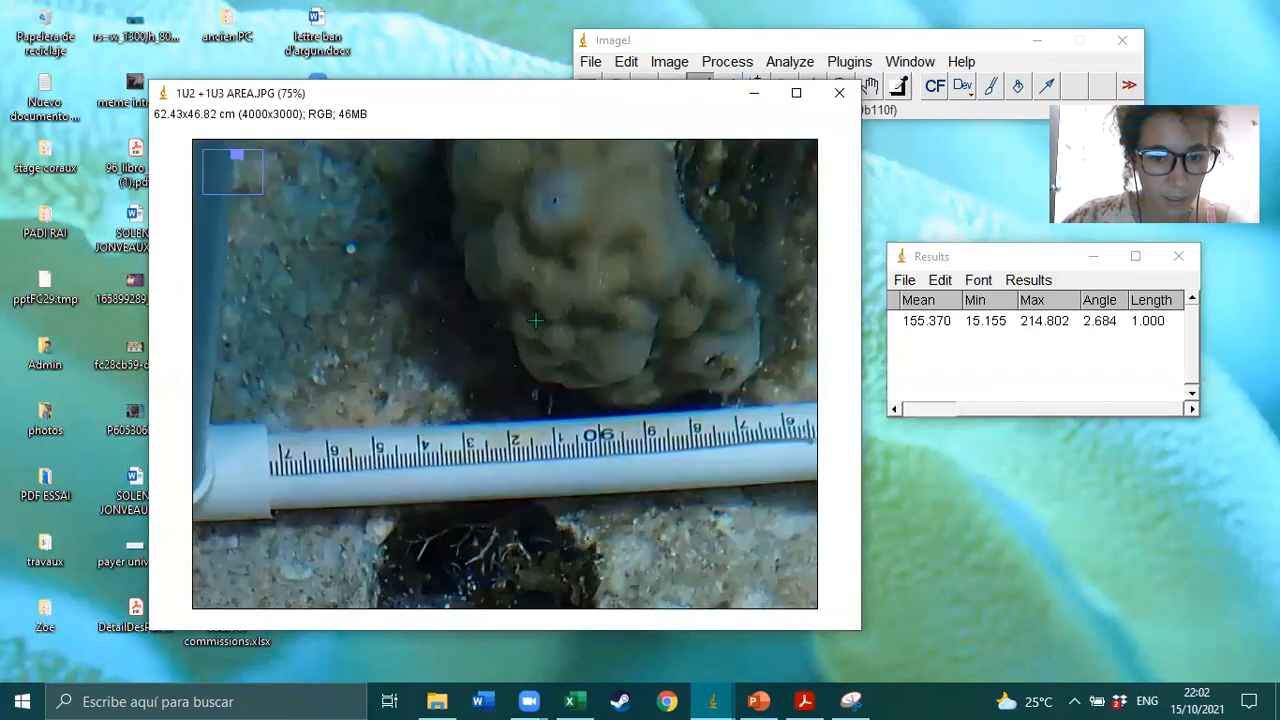
pyautogui.press('-')
pyautogui.press('-')
pyautogui.press('-')
pyautogui.press('+')
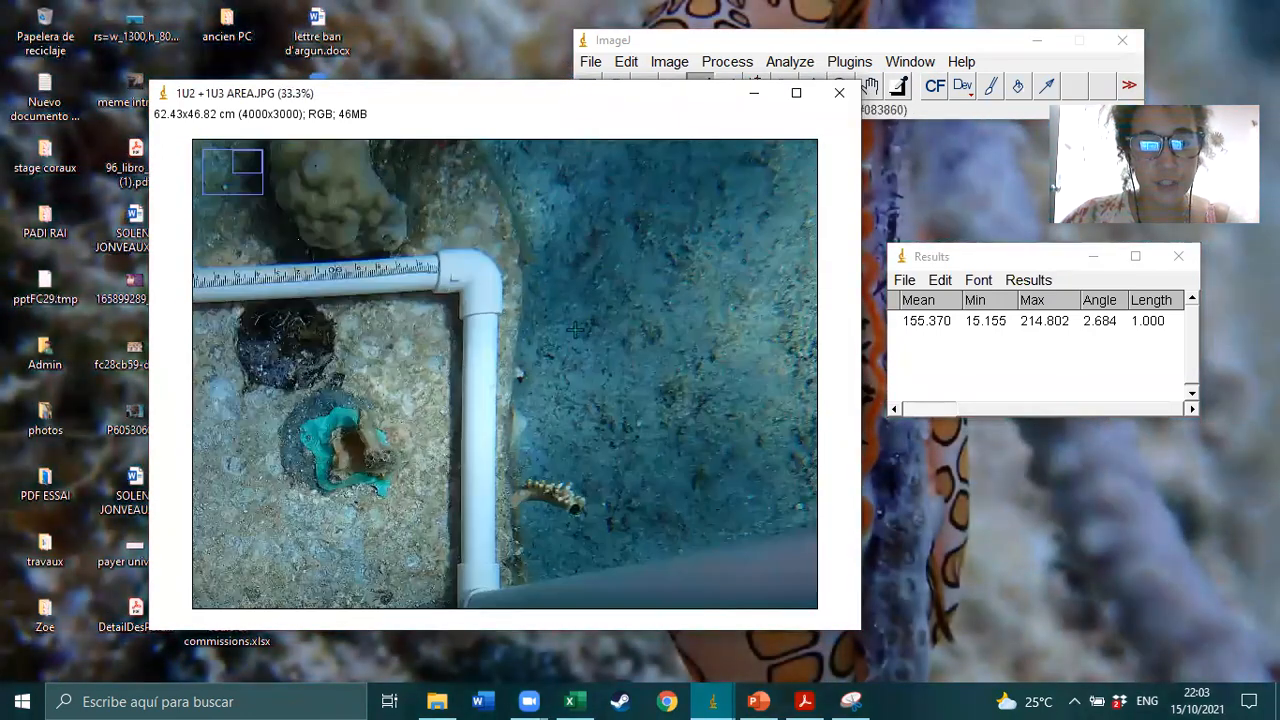
pyautogui.press('+')
pyautogui.press('+')
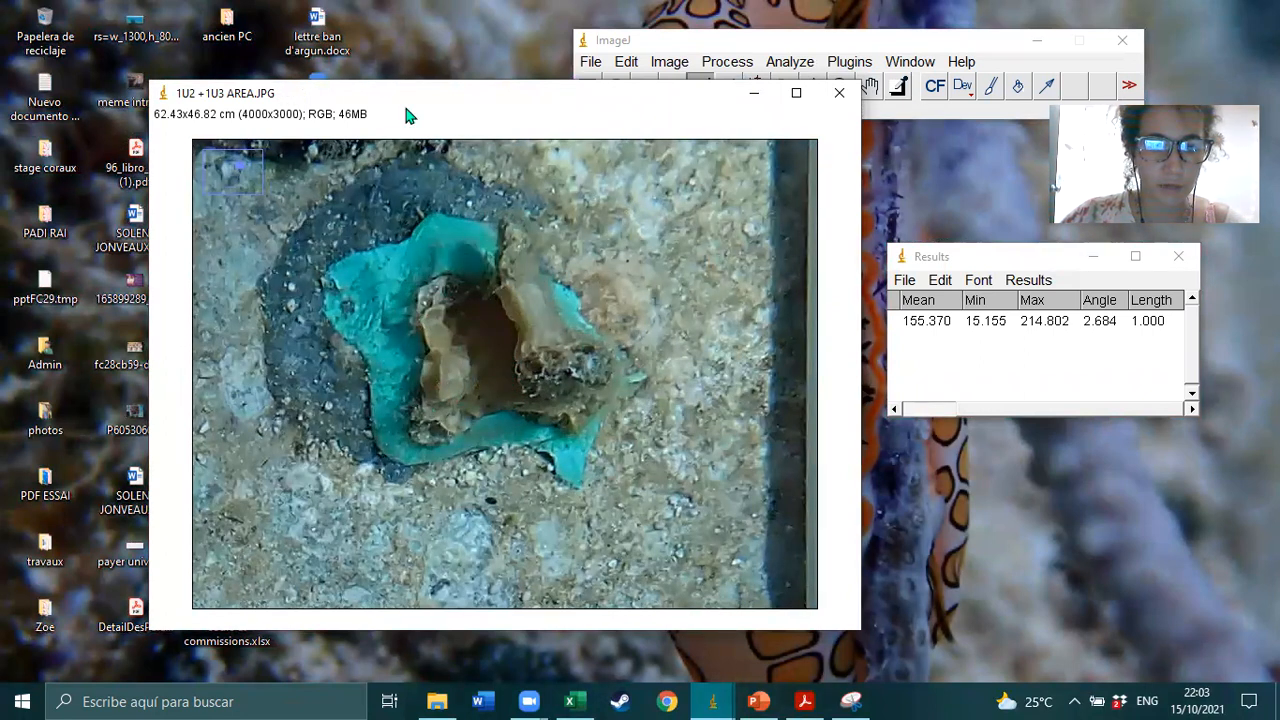
pyautogui.moveTo(398, 99); pyautogui.dragTo(323, 97)
pyautogui.moveTo(730, 46); pyautogui.dragTo(785, 38)
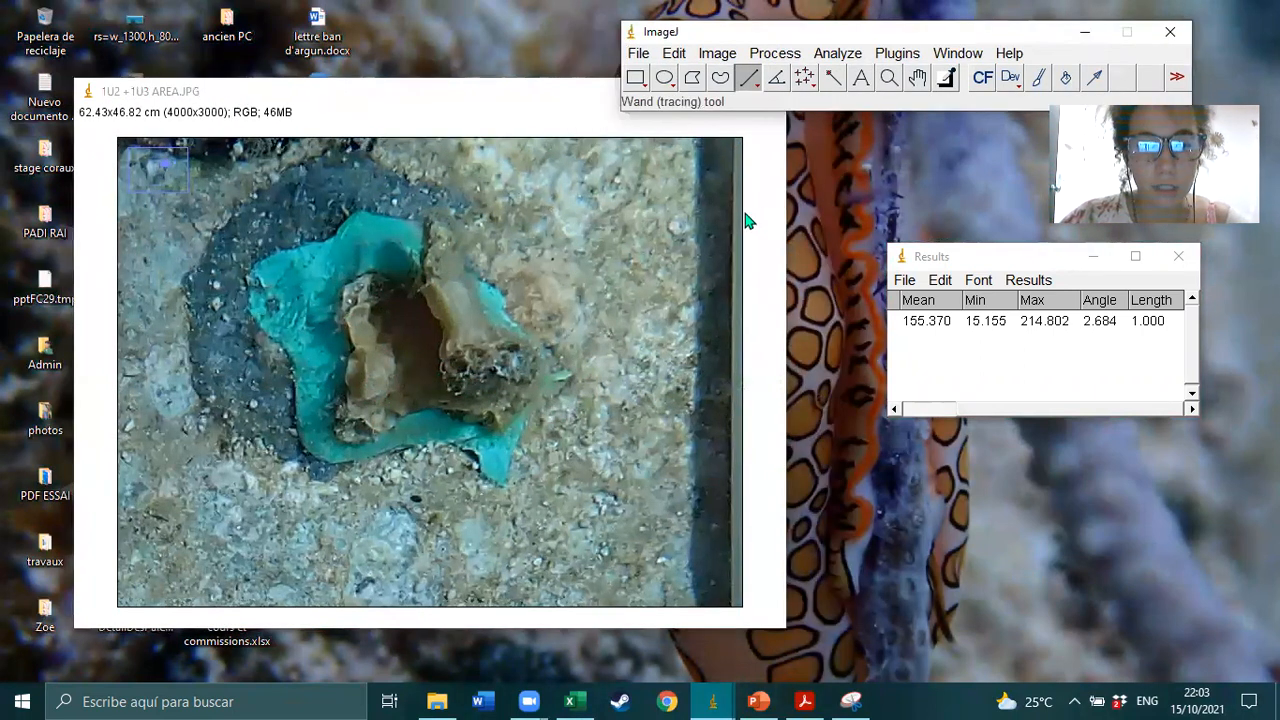
# Trace a closed polygon selection around the tan colony on the turquoise base, following its edge and including its narrow upper arm.
pyautogui.click(697, 84)
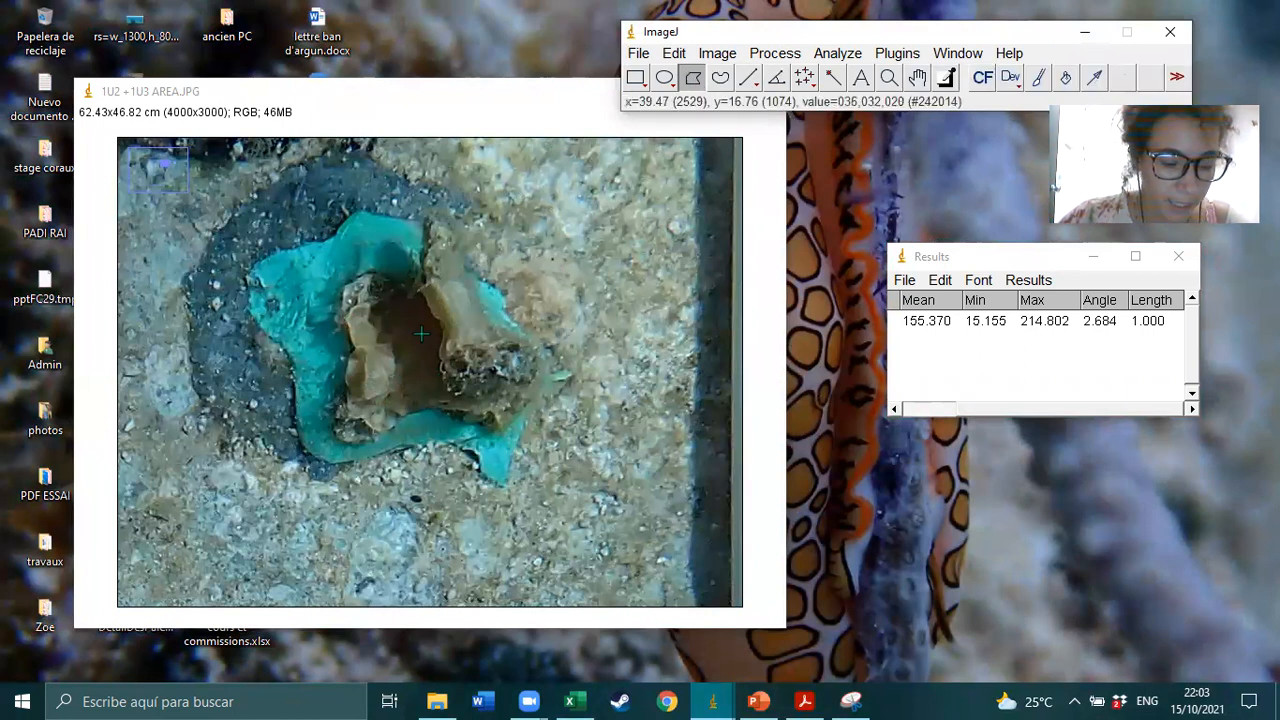
pyautogui.scroll(2, 421, 334)
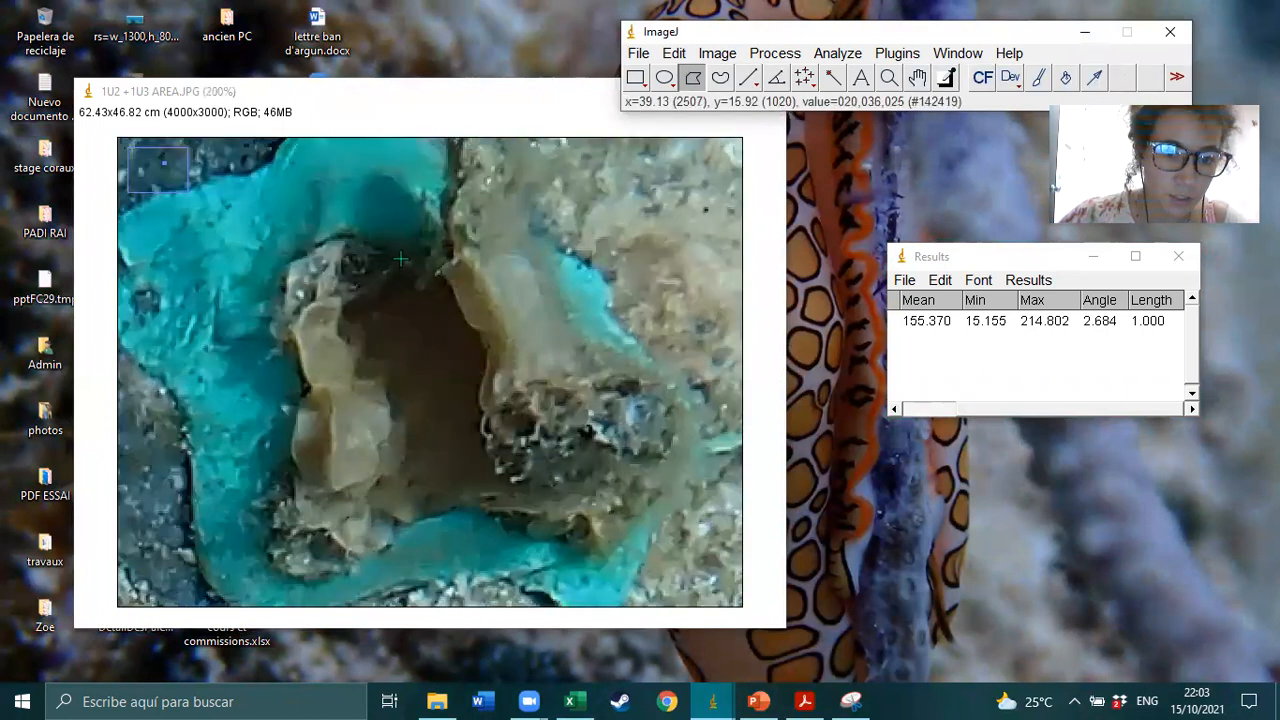
pyautogui.click(402, 256)
pyautogui.click(373, 241)
pyautogui.click(343, 234)
pyautogui.click(304, 259)
pyautogui.click(279, 308)
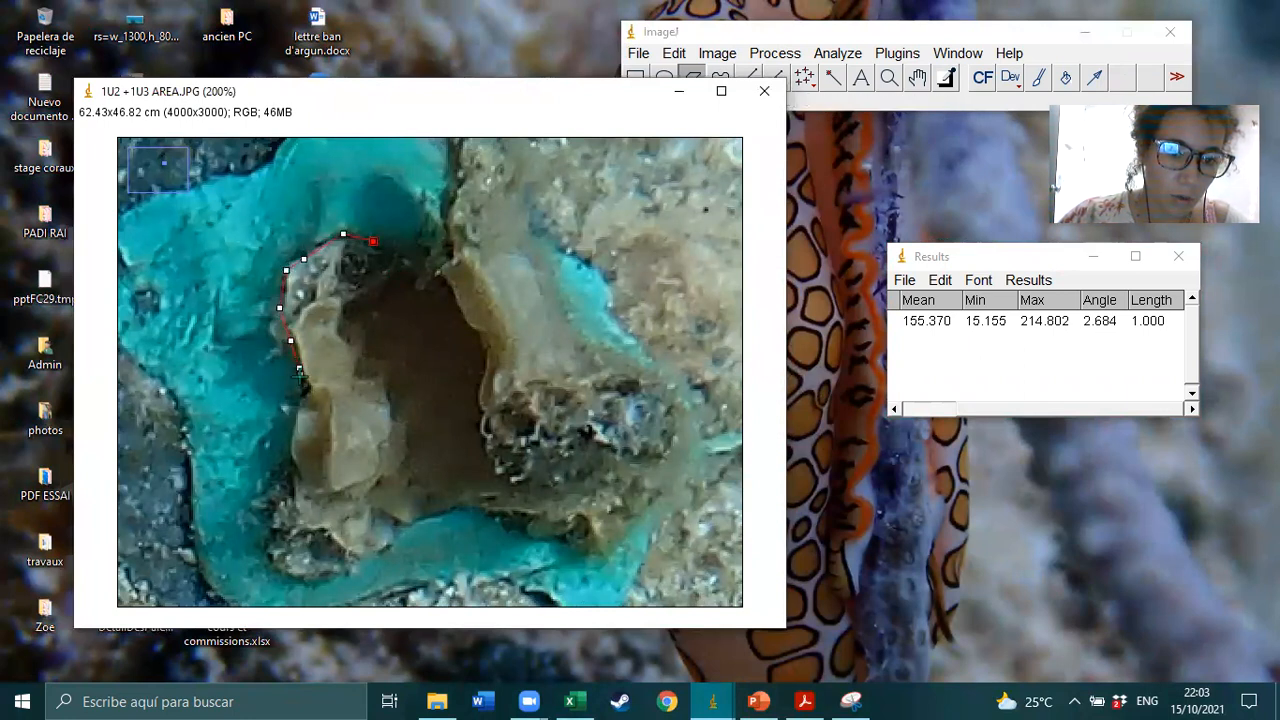
pyautogui.click(294, 419)
pyautogui.click(295, 484)
pyautogui.click(281, 472)
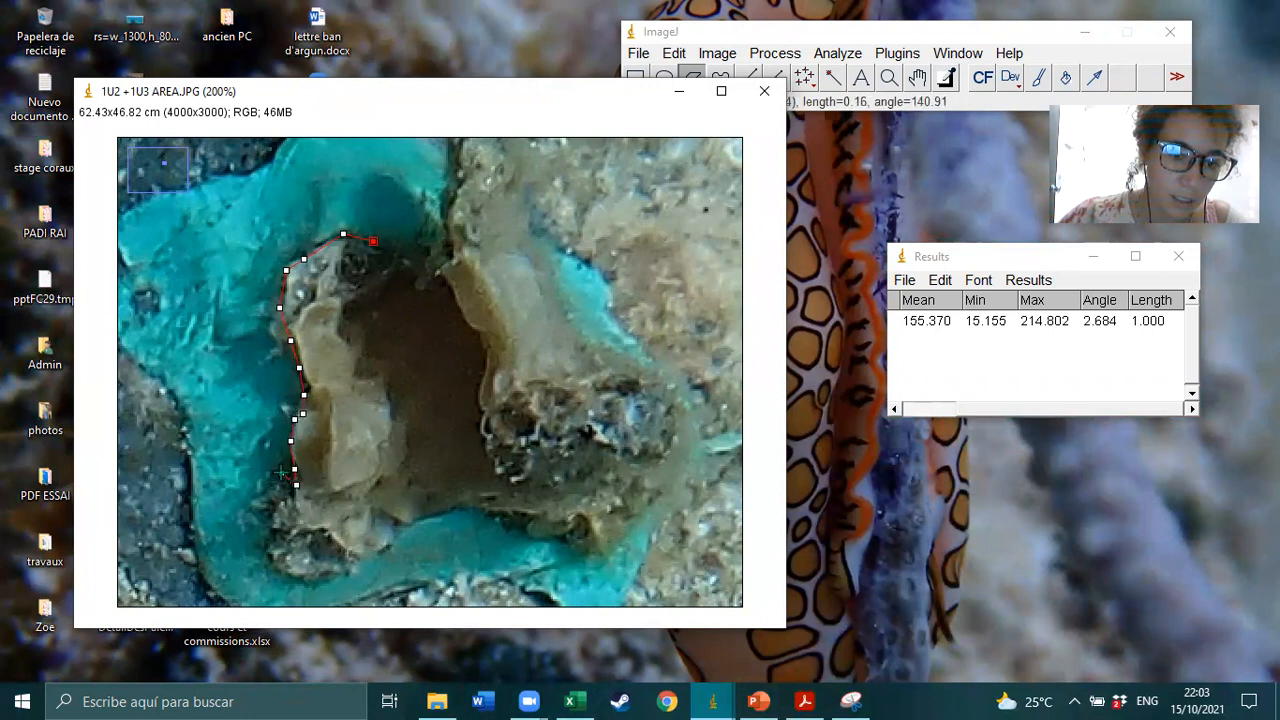
pyautogui.click(272, 514)
pyautogui.click(274, 538)
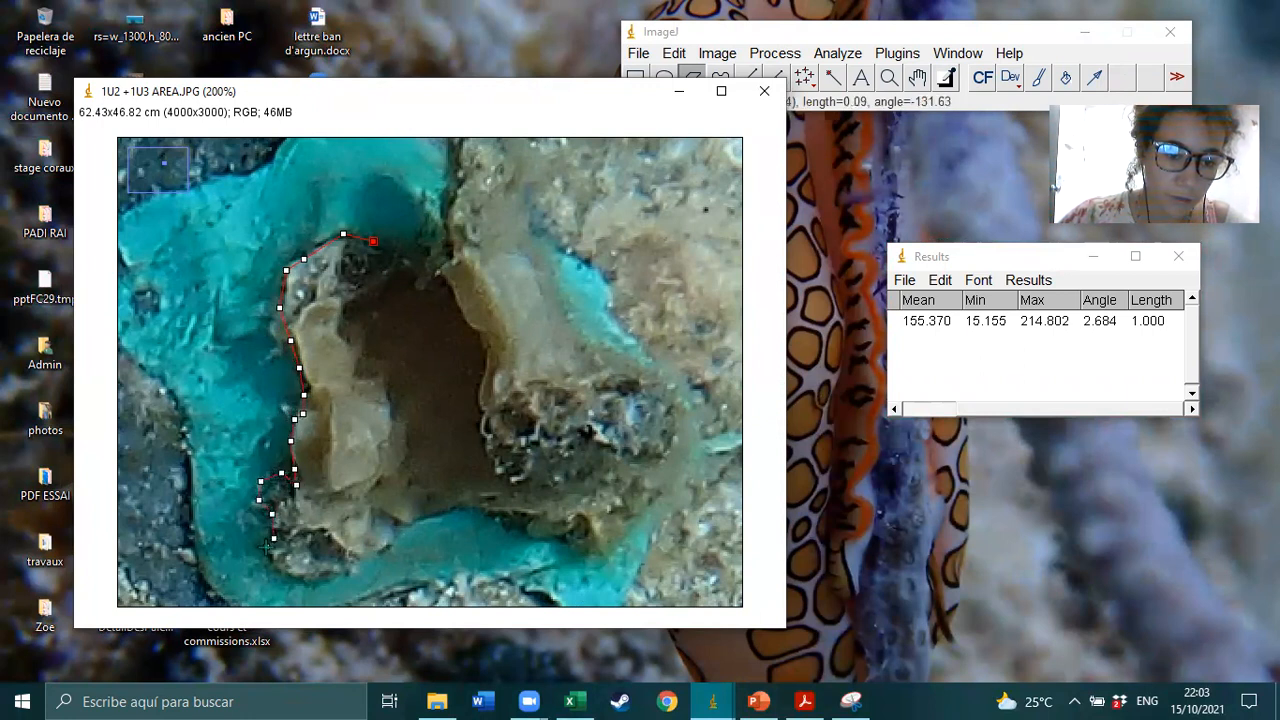
pyautogui.click(331, 587)
pyautogui.click(356, 571)
pyautogui.click(388, 549)
pyautogui.click(383, 537)
pyautogui.click(373, 525)
pyautogui.click(370, 510)
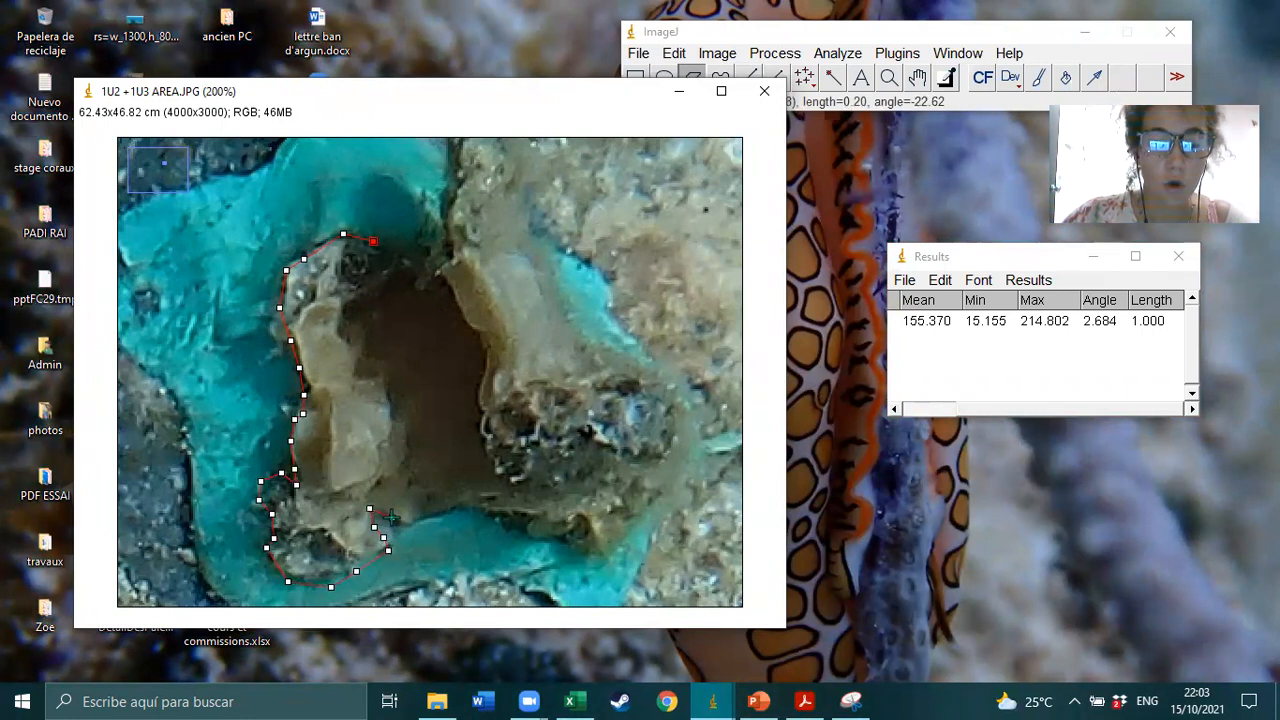
pyautogui.click(391, 517)
pyautogui.click(540, 543)
pyautogui.click(572, 543)
pyautogui.click(587, 557)
pyautogui.click(620, 551)
pyautogui.click(639, 525)
pyautogui.click(669, 487)
pyautogui.click(689, 459)
pyautogui.click(694, 425)
pyautogui.click(680, 397)
pyautogui.click(659, 372)
pyautogui.click(628, 357)
pyautogui.click(599, 341)
pyautogui.click(579, 341)
pyautogui.click(561, 279)
pyautogui.click(544, 256)
pyautogui.click(522, 238)
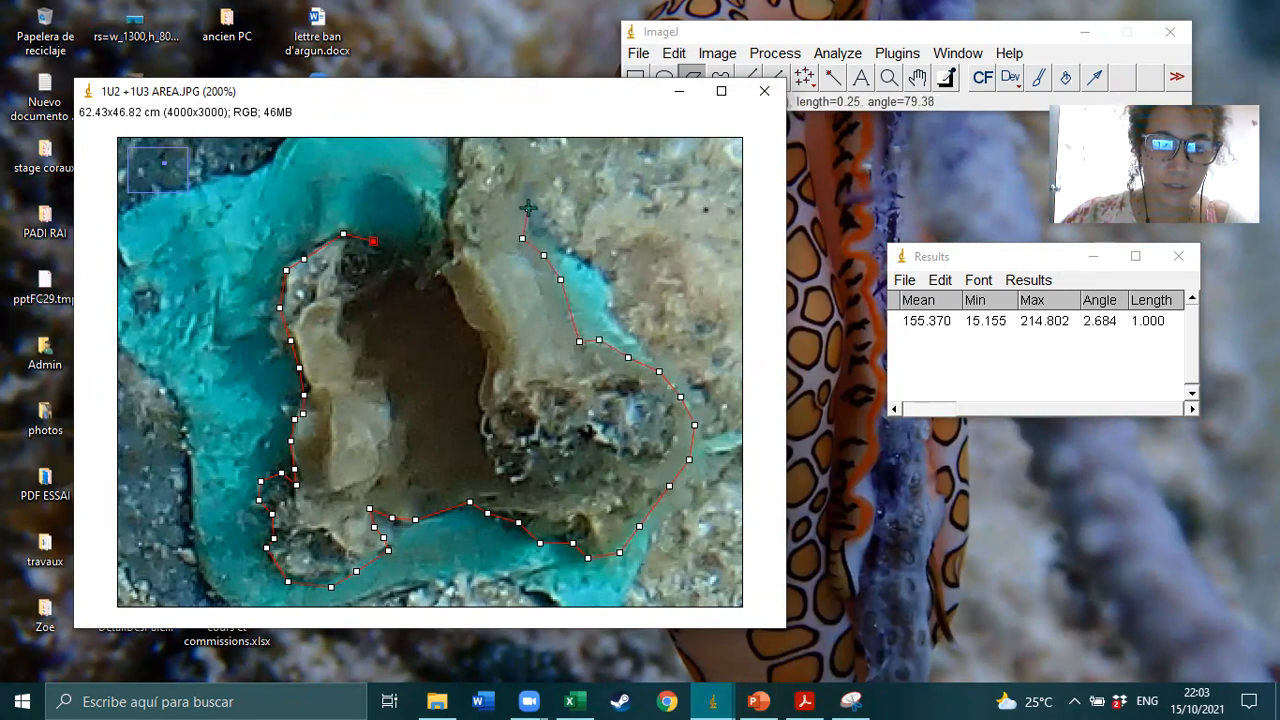
pyautogui.click(528, 208)
pyautogui.press('-')
pyautogui.press('+')
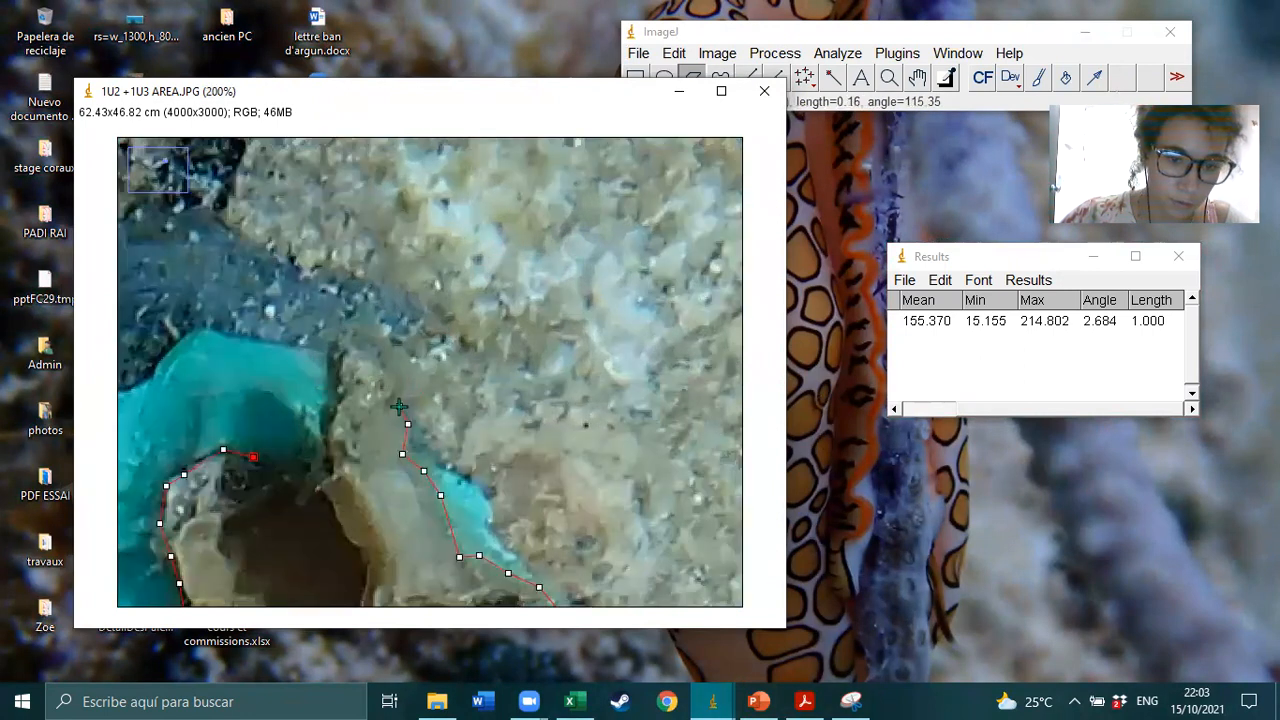
pyautogui.click(400, 406)
pyautogui.click(407, 383)
pyautogui.click(421, 368)
pyautogui.click(400, 349)
pyautogui.click(382, 325)
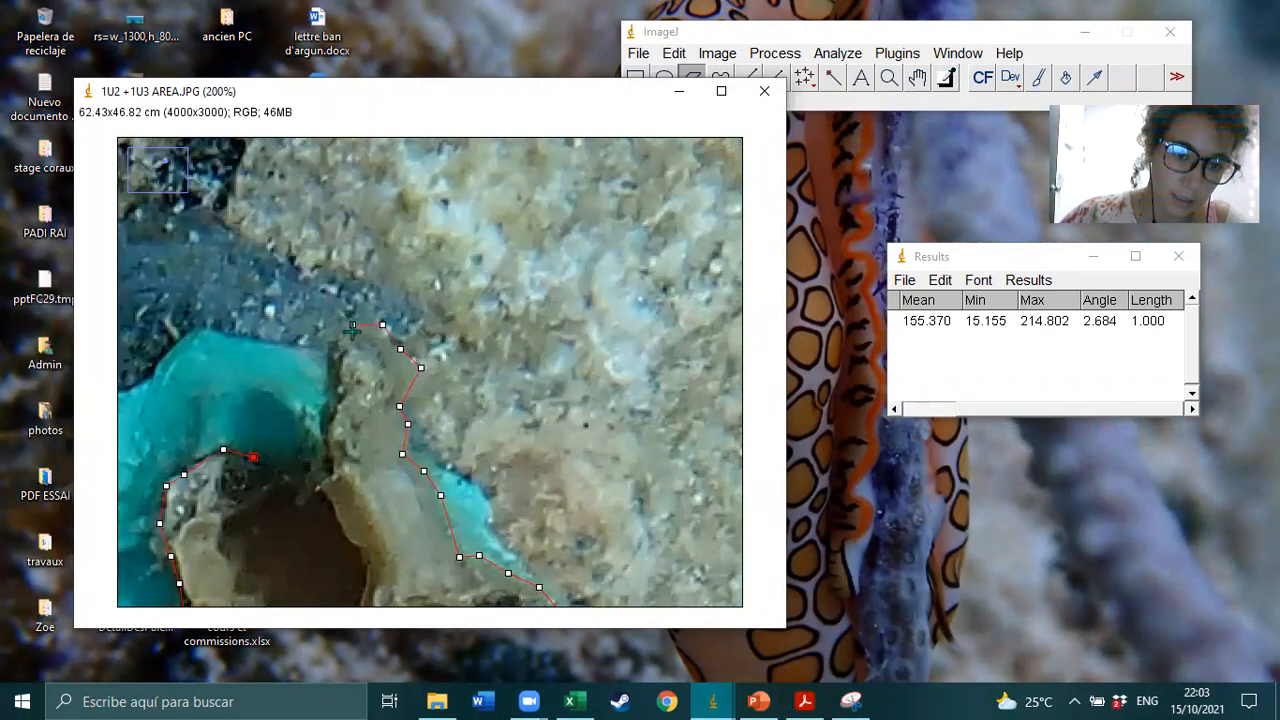
pyautogui.click(345, 331)
pyautogui.click(333, 343)
pyautogui.click(329, 371)
pyautogui.click(329, 404)
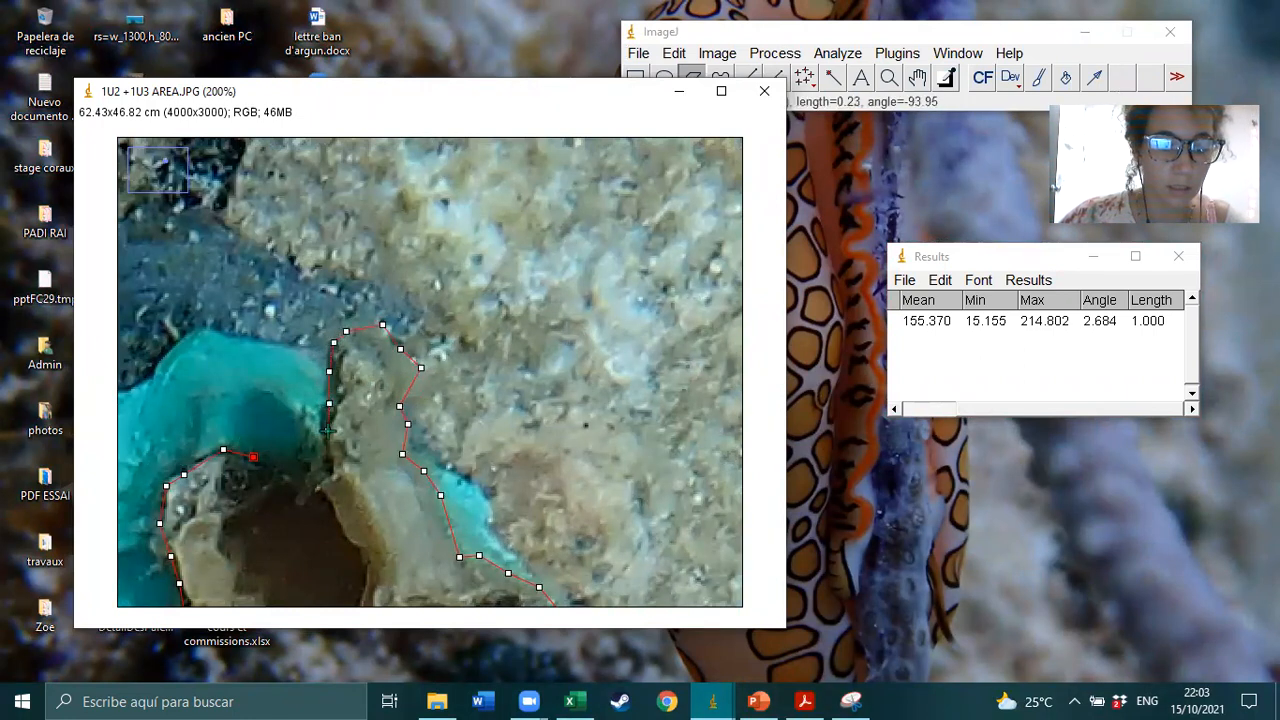
pyautogui.click(316, 424)
pyautogui.click(302, 430)
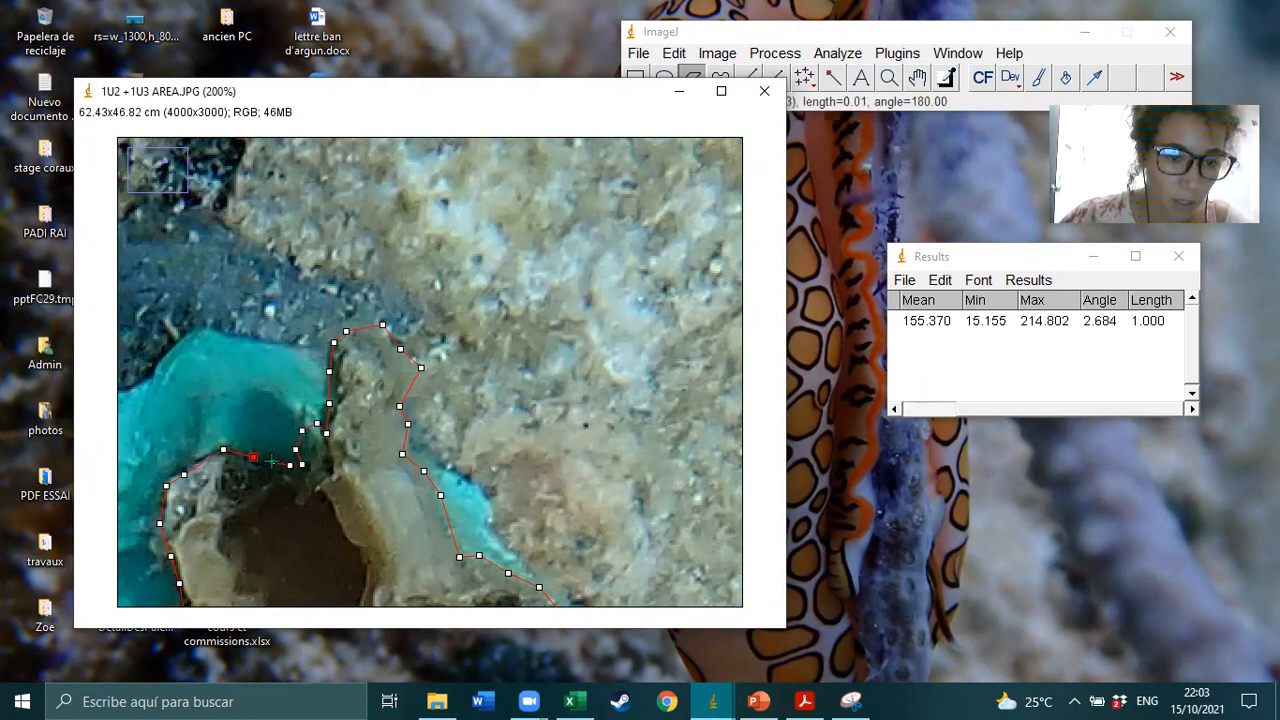
pyautogui.click(272, 461)
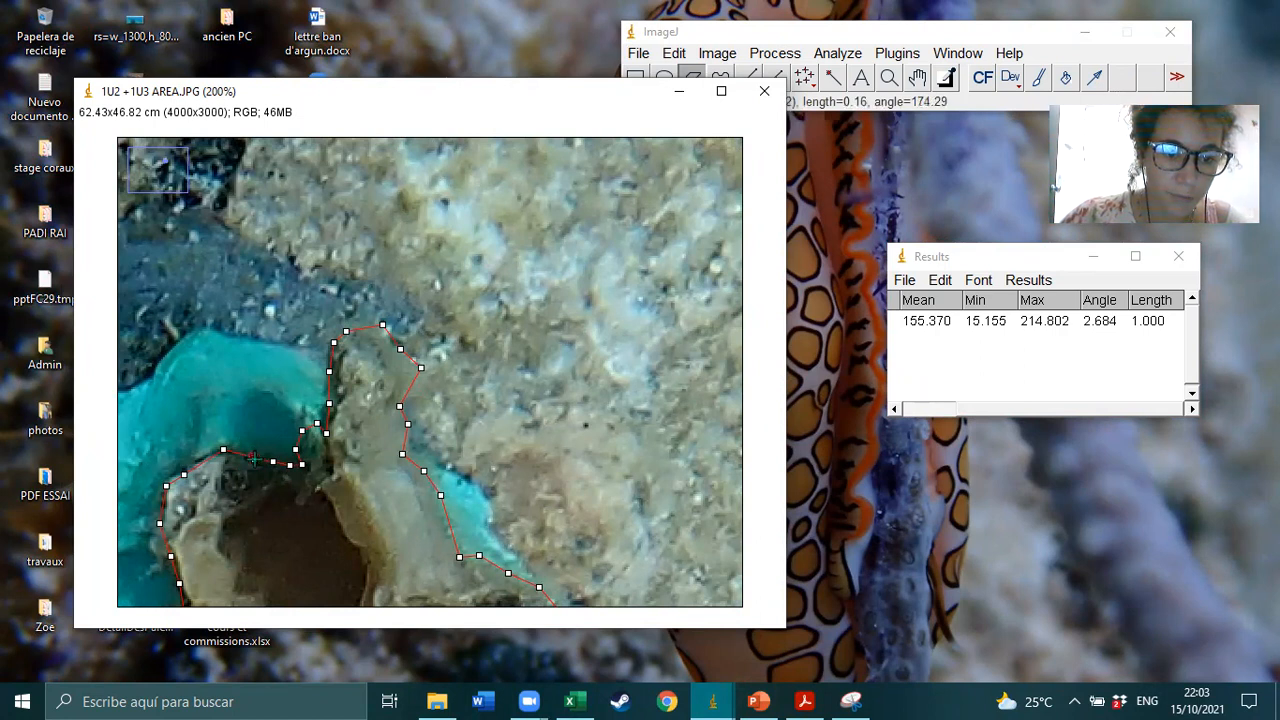
# Show the whole outlined colony at 75%, move the image window away from the toolbar window and bring the results table closer to it.
pyautogui.press('-')
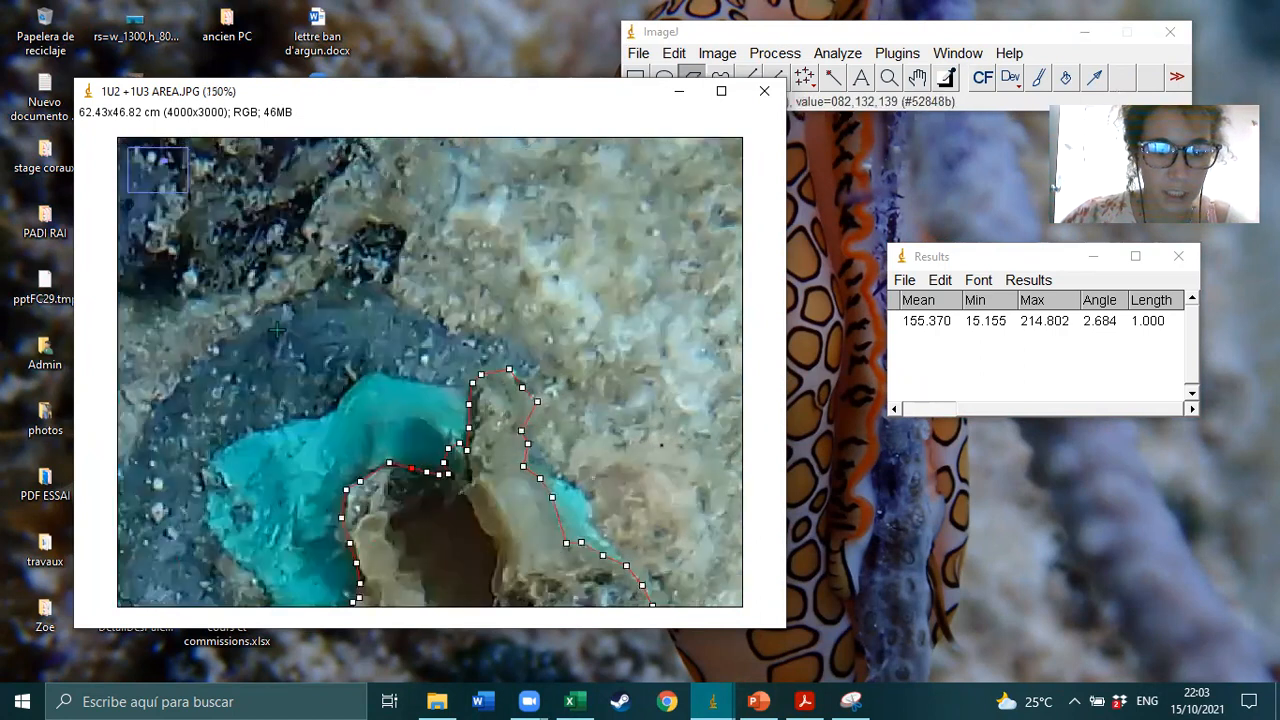
pyautogui.press('-')
pyautogui.press('-')
pyautogui.press('+')
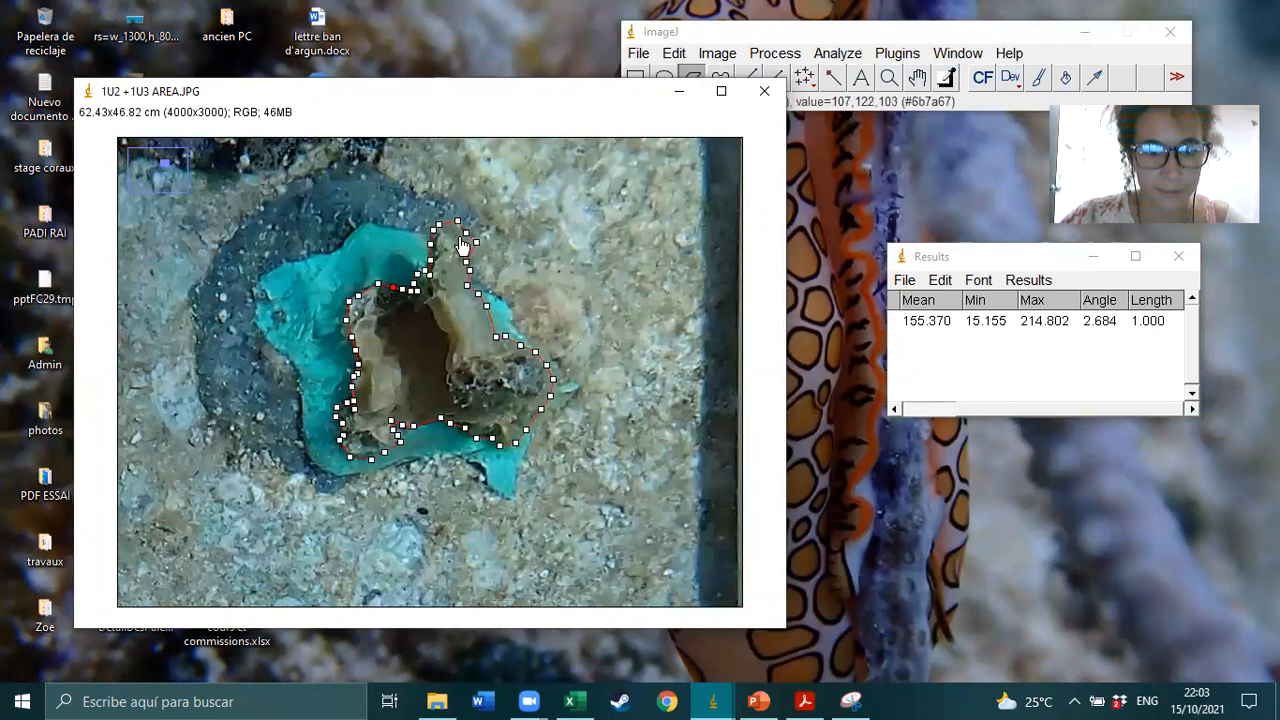
pyautogui.press('+')
pyautogui.press('-')
pyautogui.press('-')
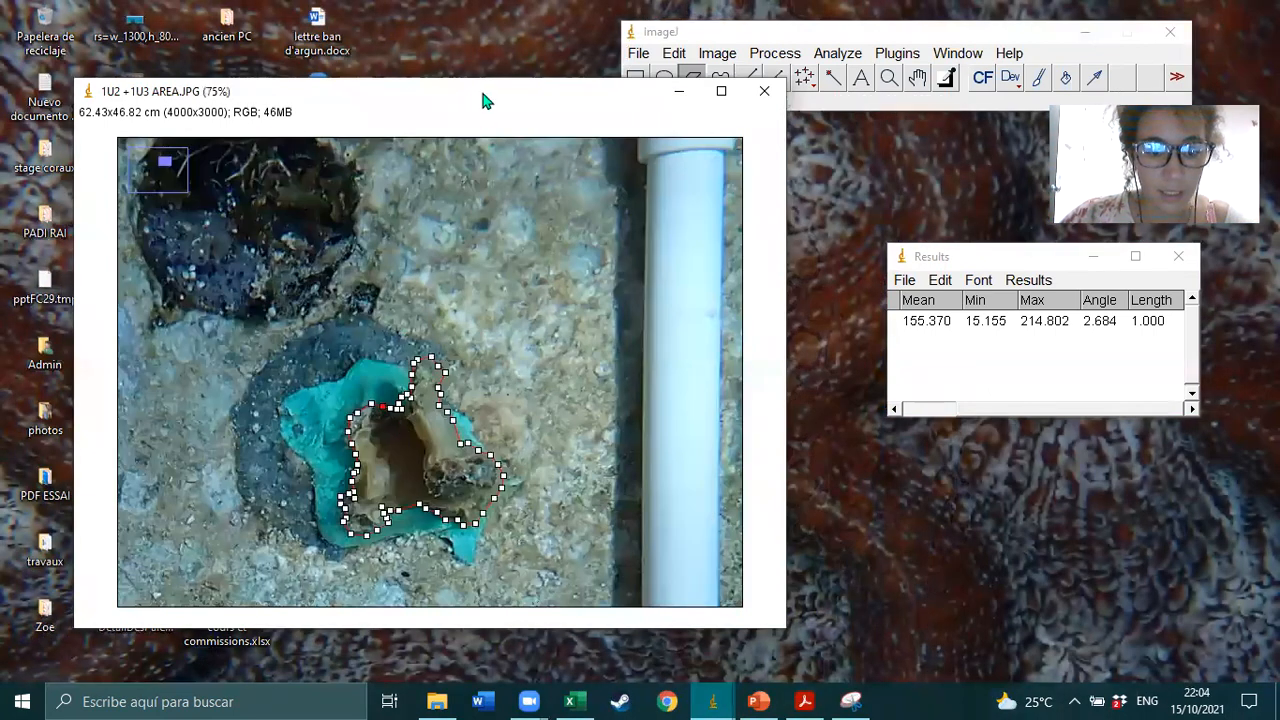
pyautogui.moveTo(464, 108); pyautogui.dragTo(418, 100)
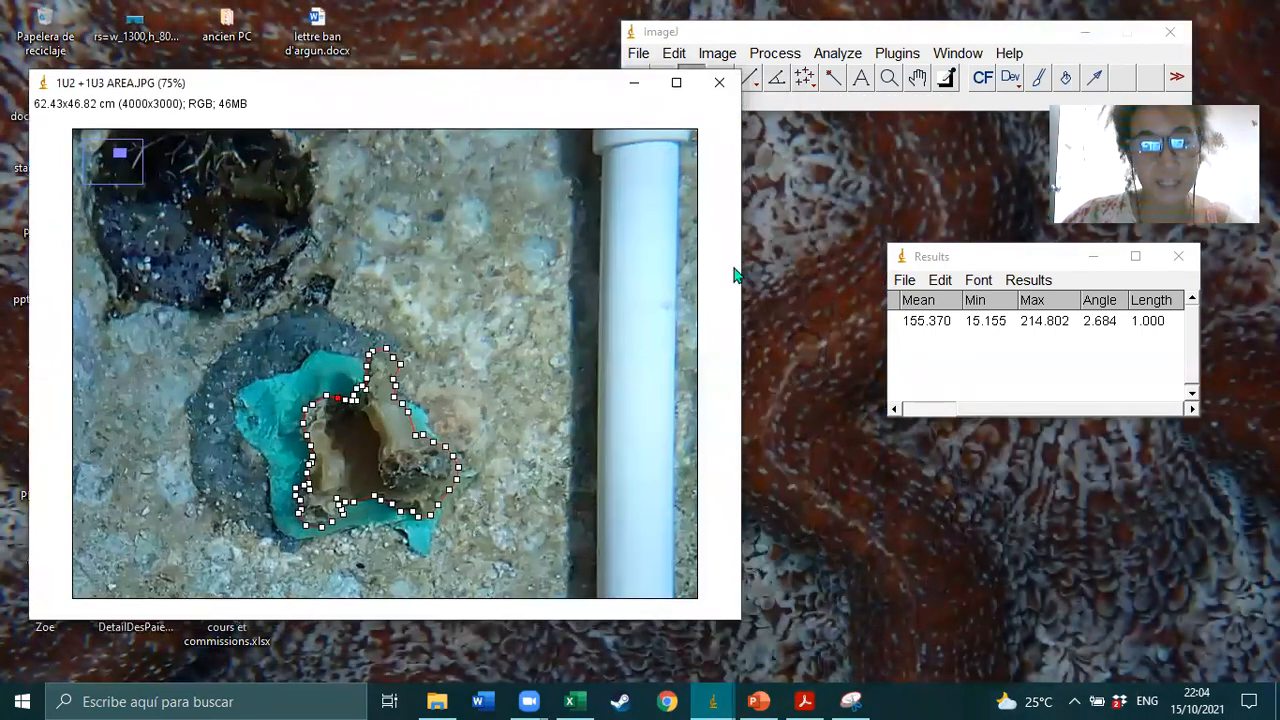
pyautogui.click(910, 257)
pyautogui.moveTo(923, 264); pyautogui.dragTo(852, 257)
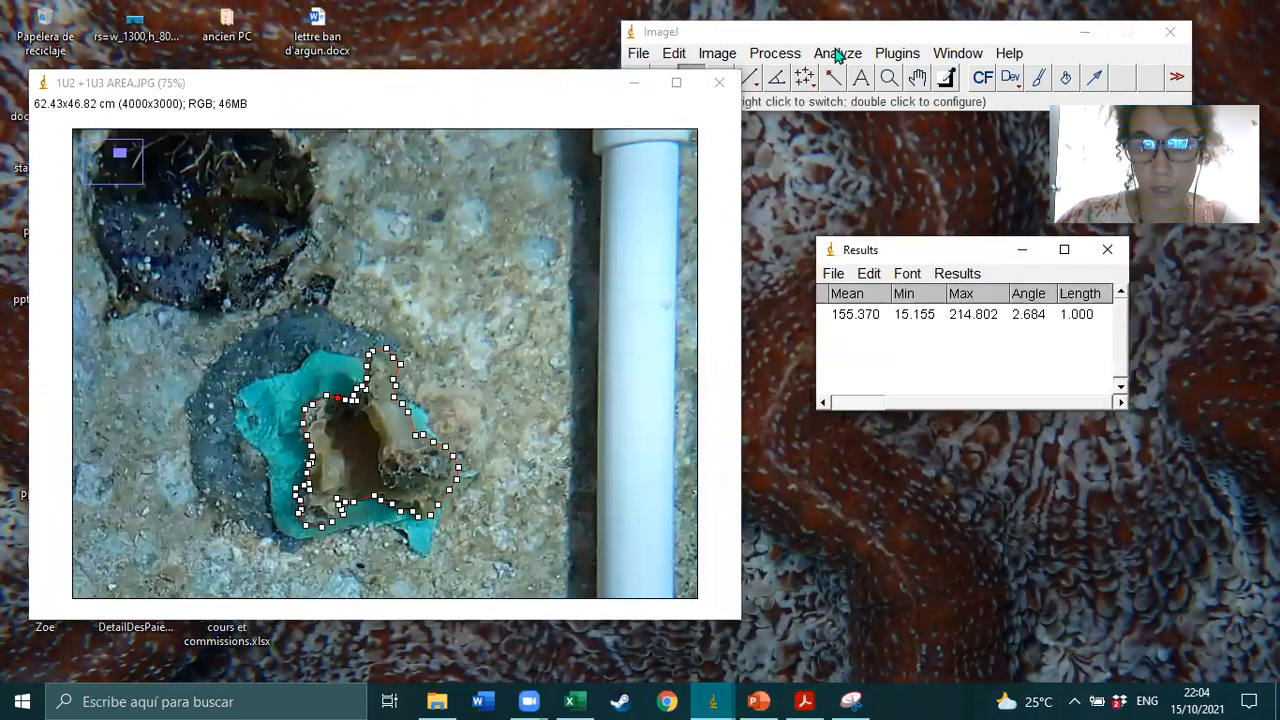
# Measure the outlined colony, select its row in the results table to read the area, and place the table clear of the image.
pyautogui.click(838, 54)
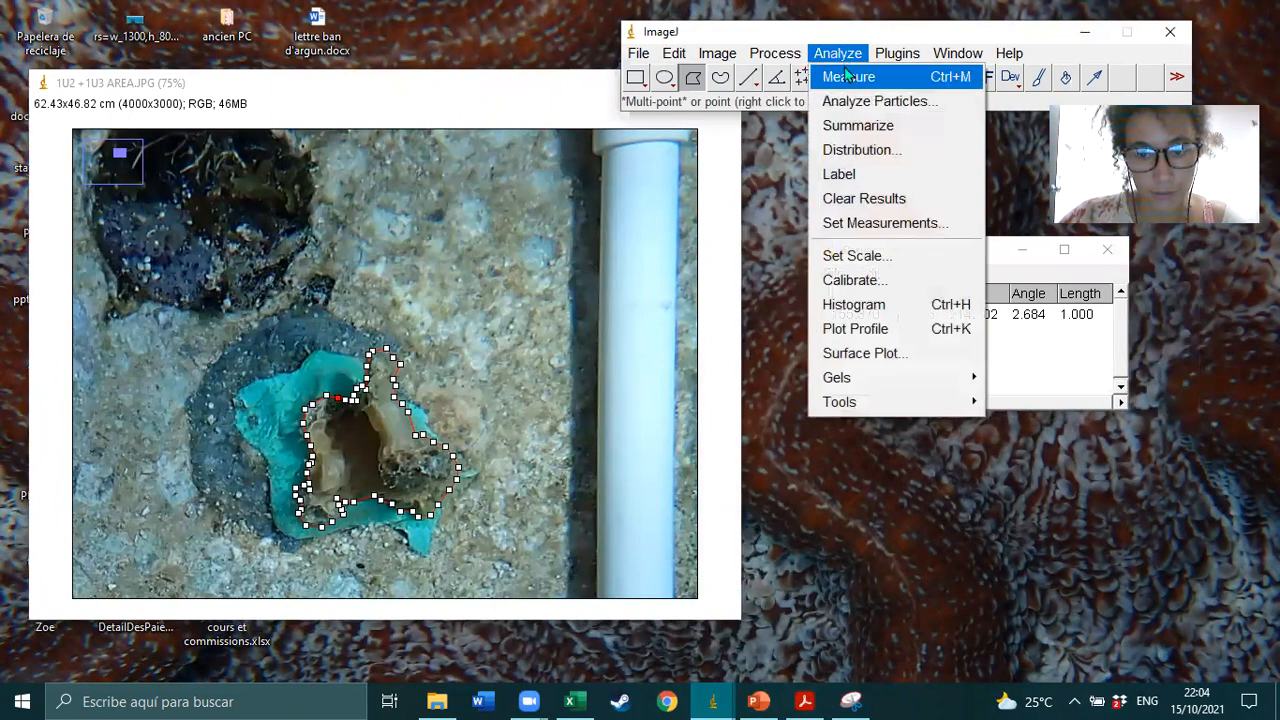
pyautogui.click(848, 76)
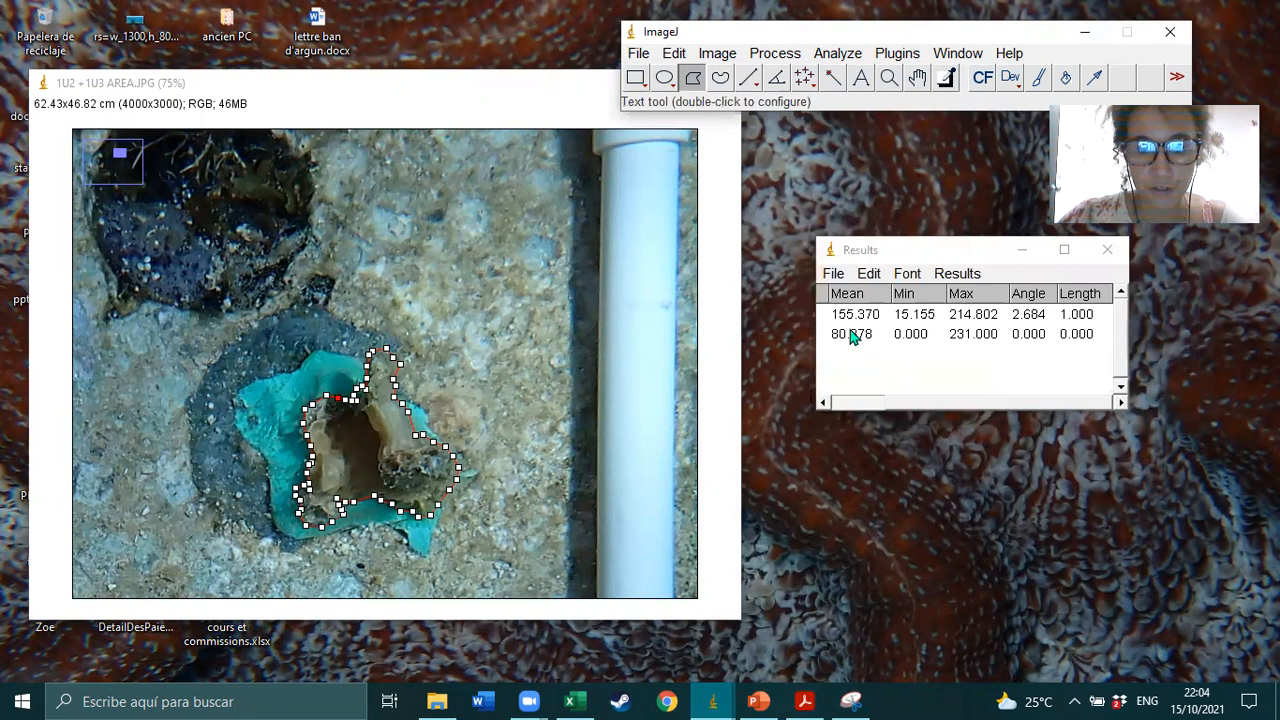
pyautogui.moveTo(950, 401); pyautogui.dragTo(870, 400)
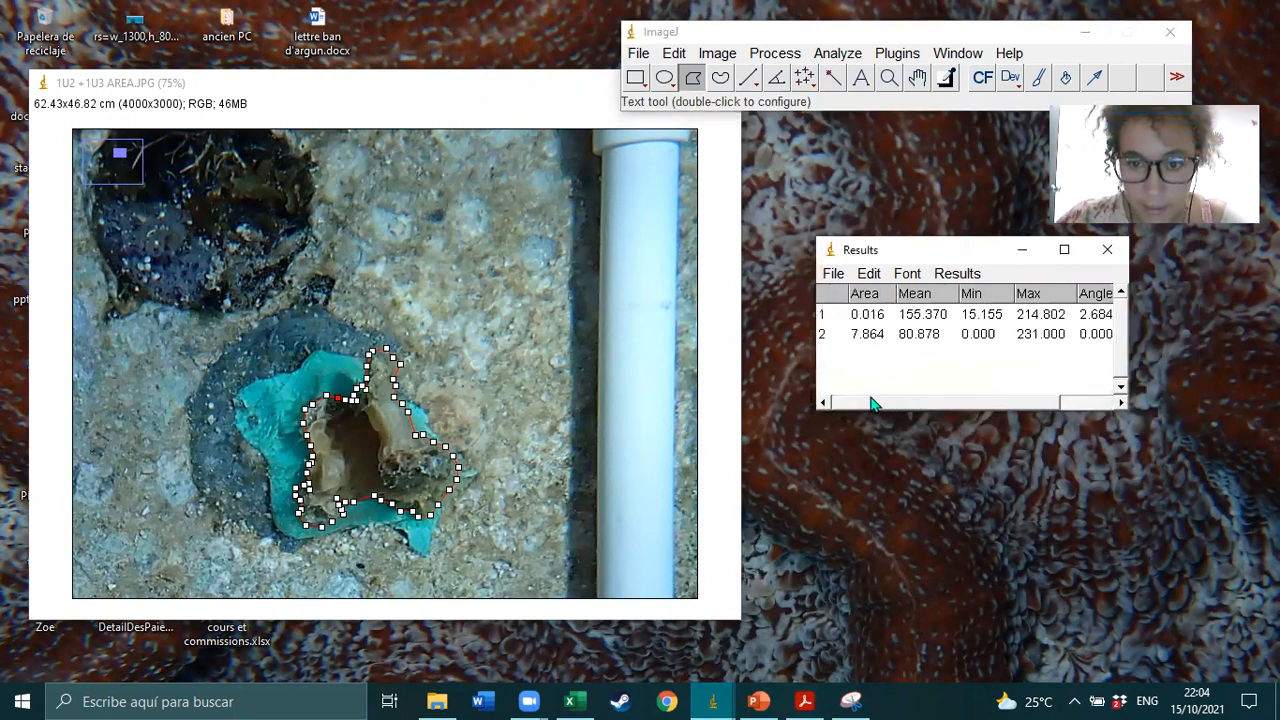
pyautogui.click(868, 336)
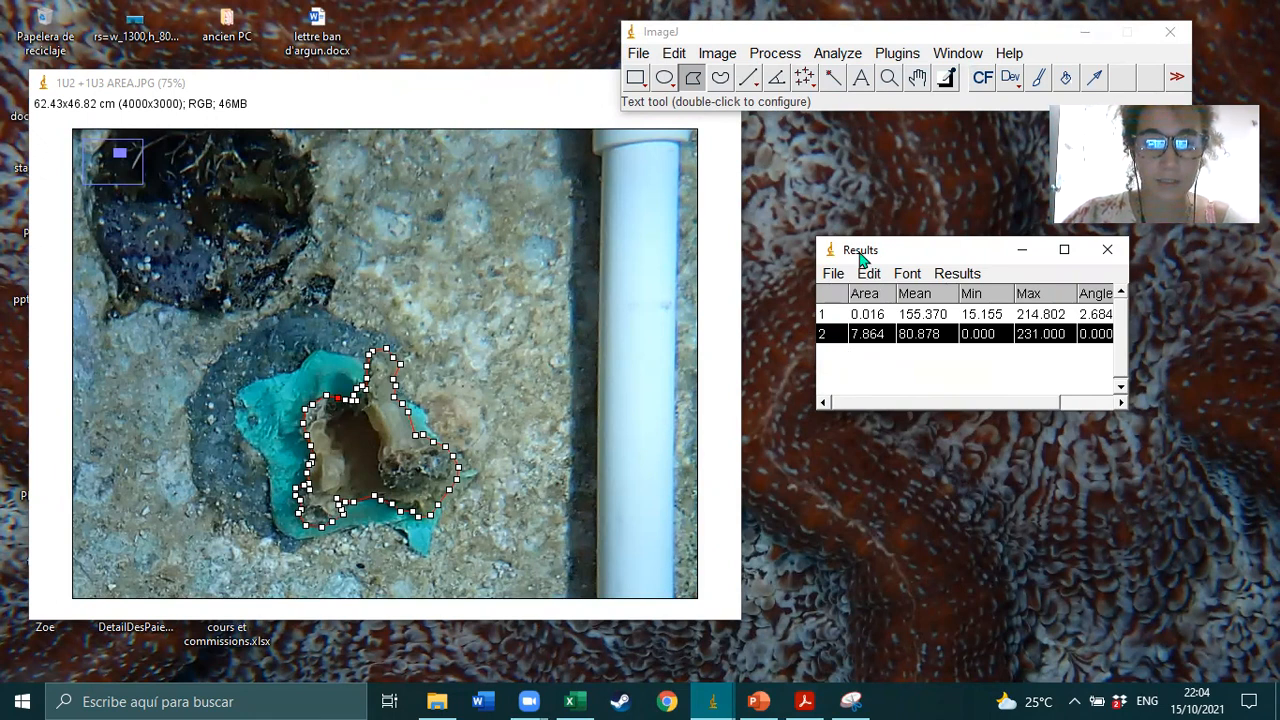
pyautogui.moveTo(862, 258); pyautogui.dragTo(800, 277)
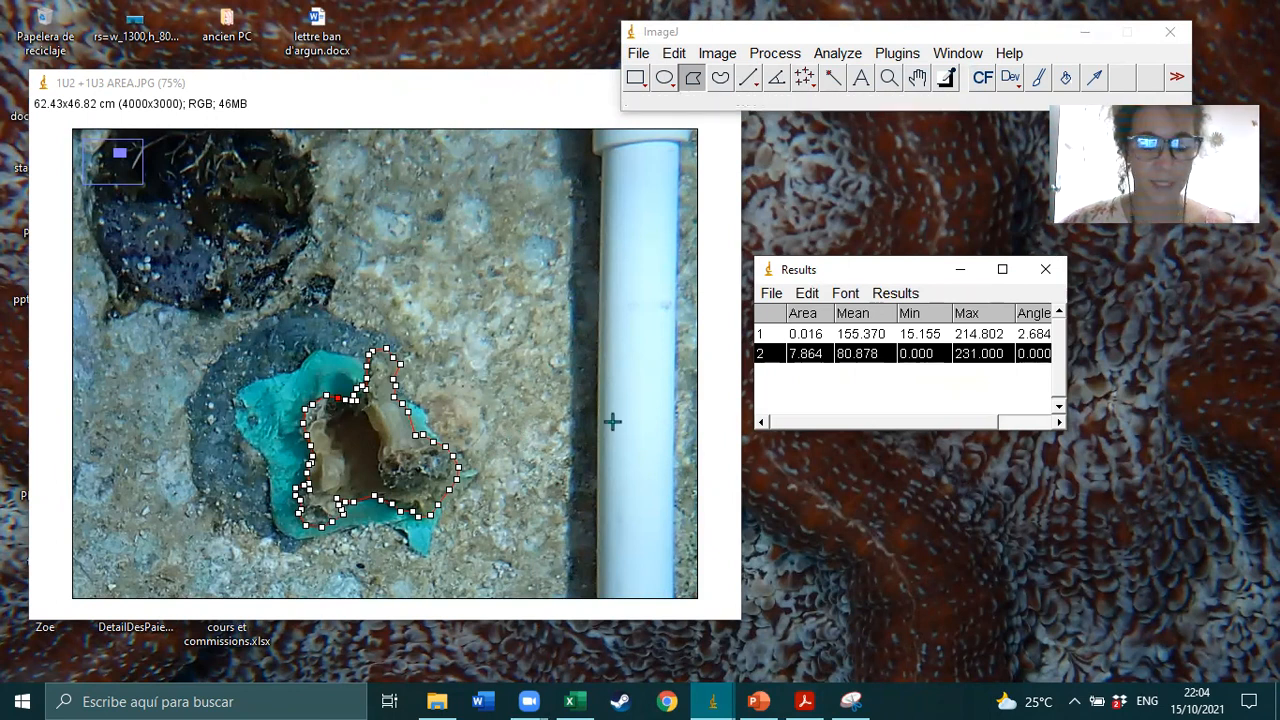
pyautogui.moveTo(838, 279); pyautogui.dragTo(983, 298)
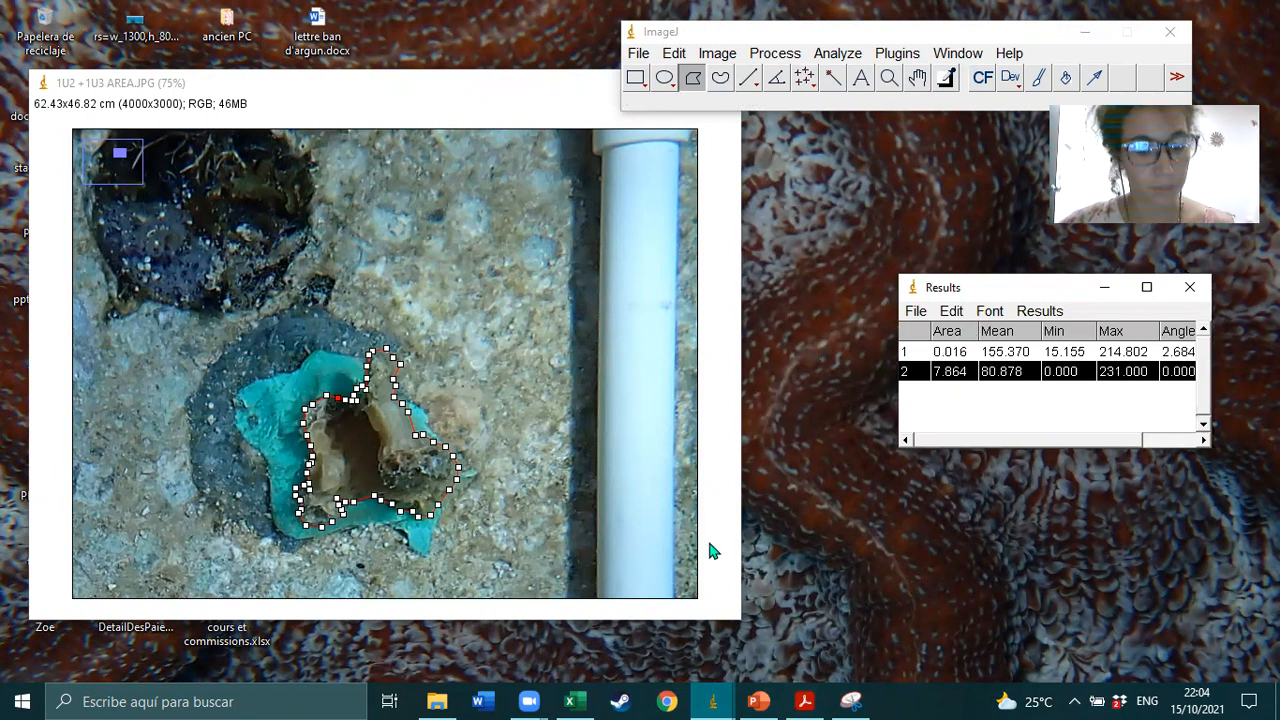
# Switch to the COLONIES MEASUREMENT DATABASE workbook in Excel and show the Platforms t0 sheet.
pyautogui.moveTo(570, 701)
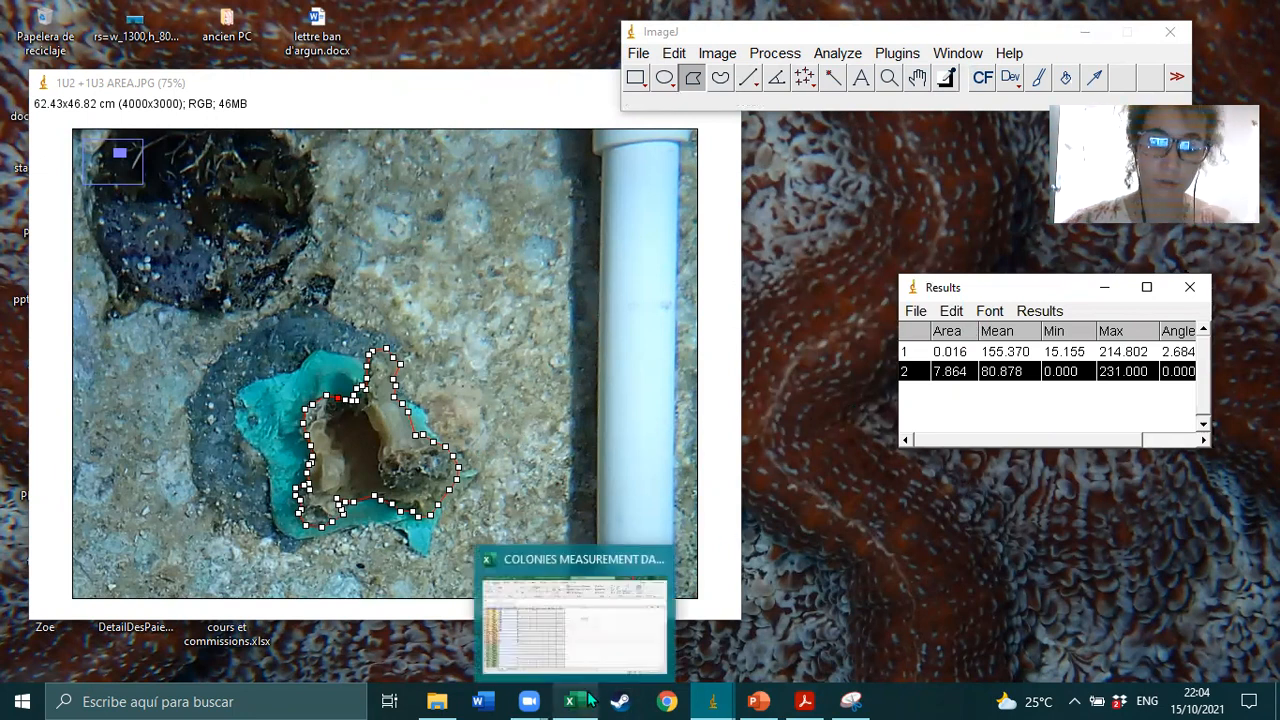
pyautogui.click(575, 604)
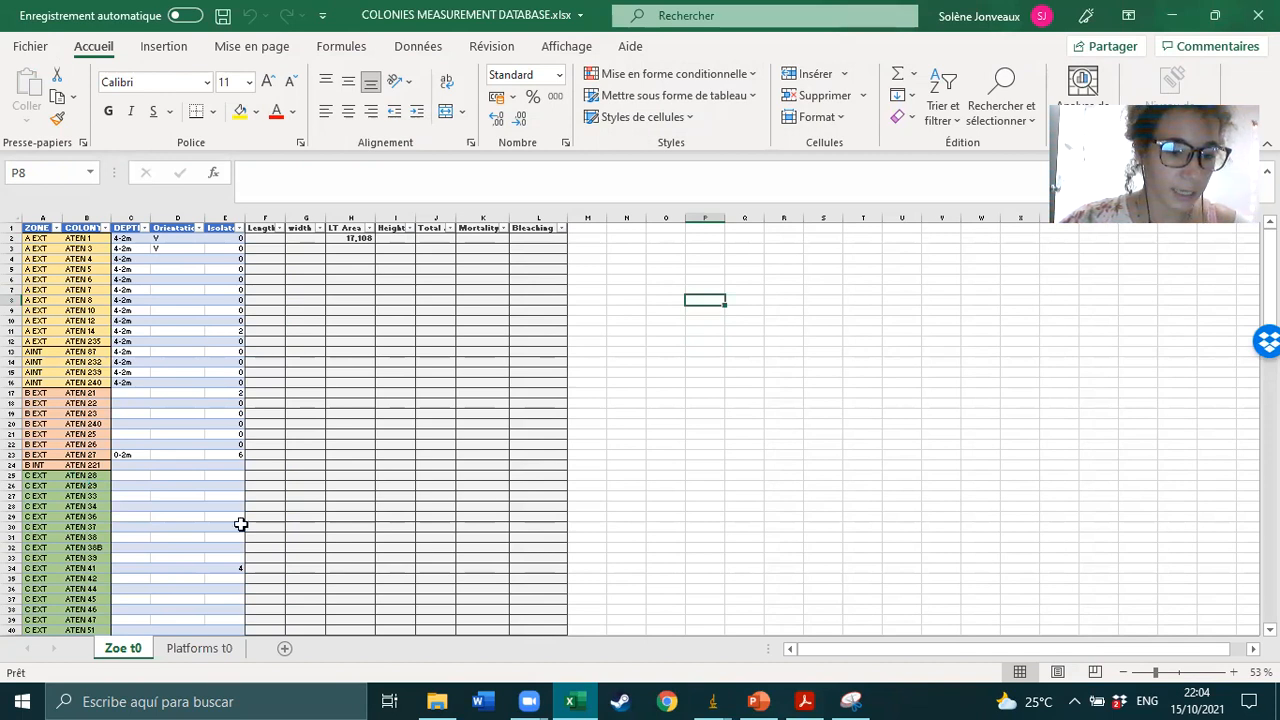
pyautogui.click(205, 652)
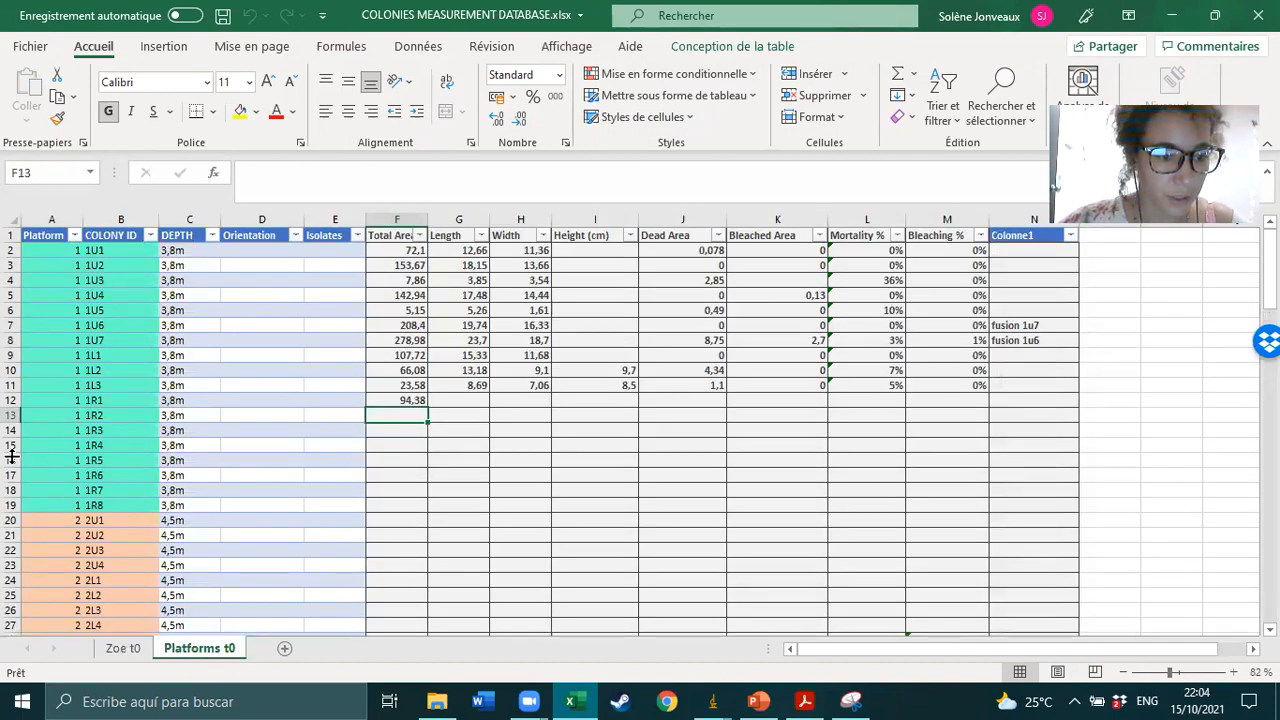
pyautogui.moveTo(8, 448); pyautogui.dragTo(9, 450)
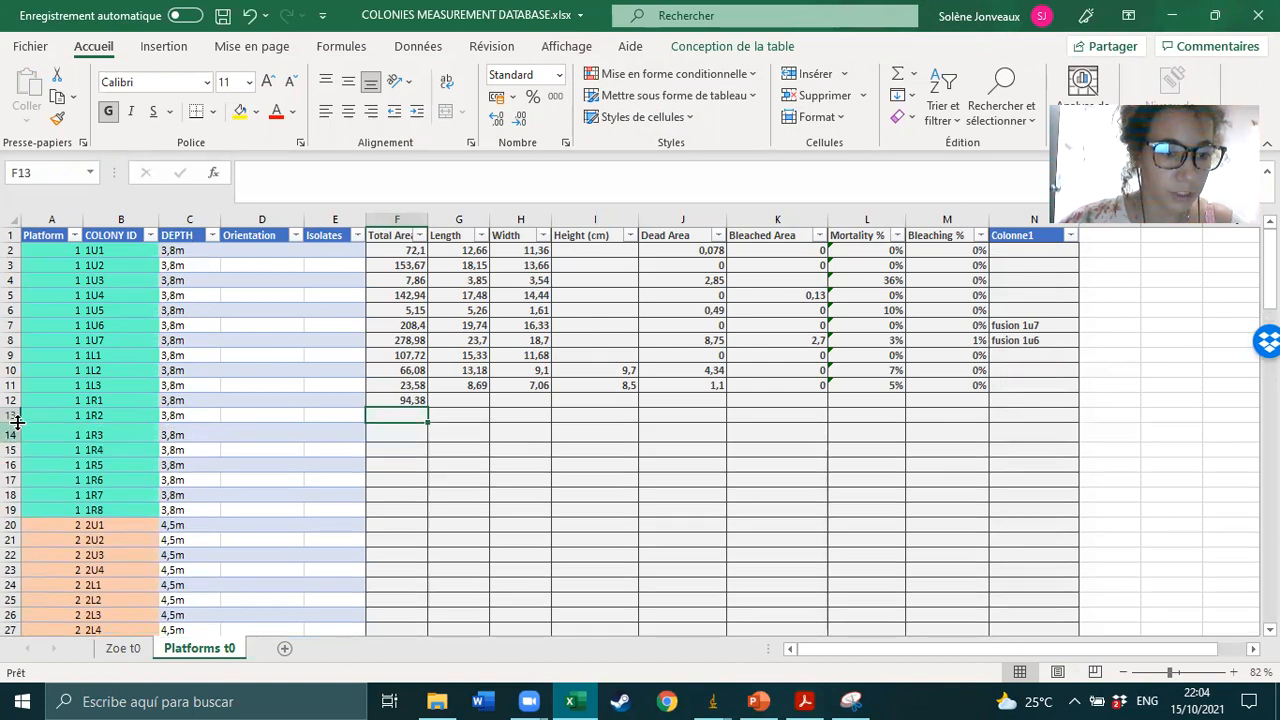
pyautogui.click(110, 436)
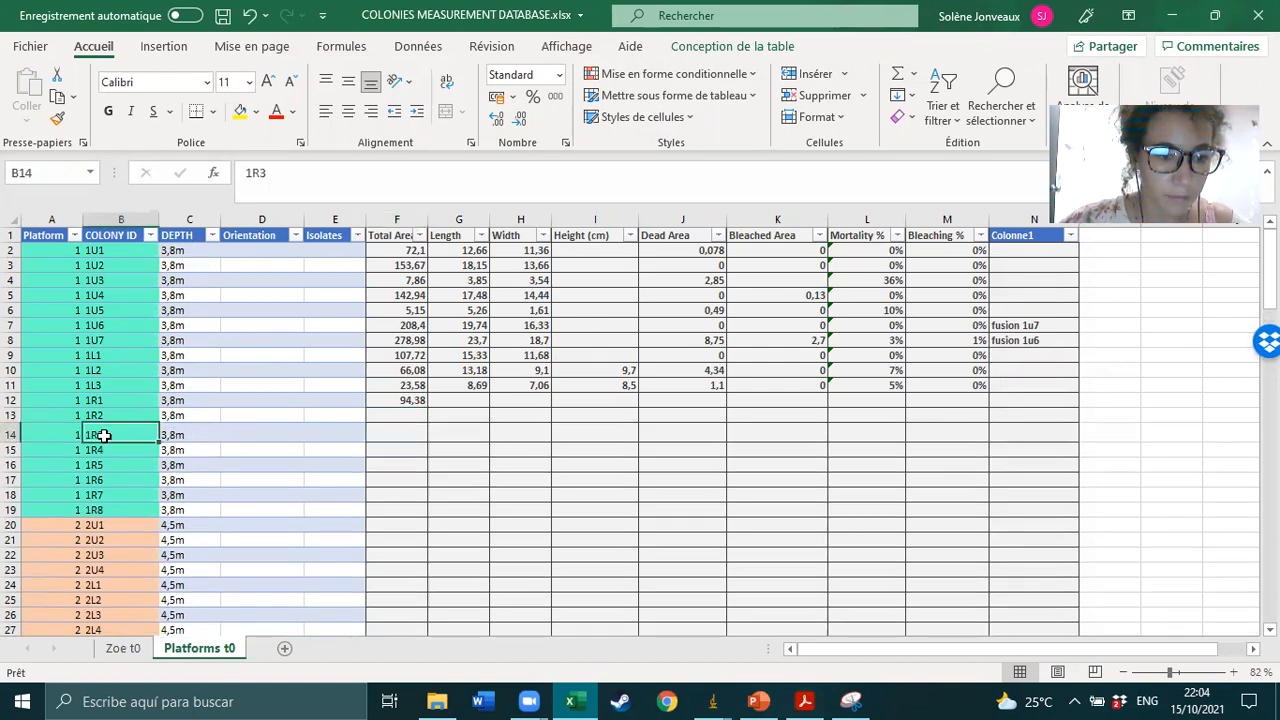
pyautogui.click(12, 435)
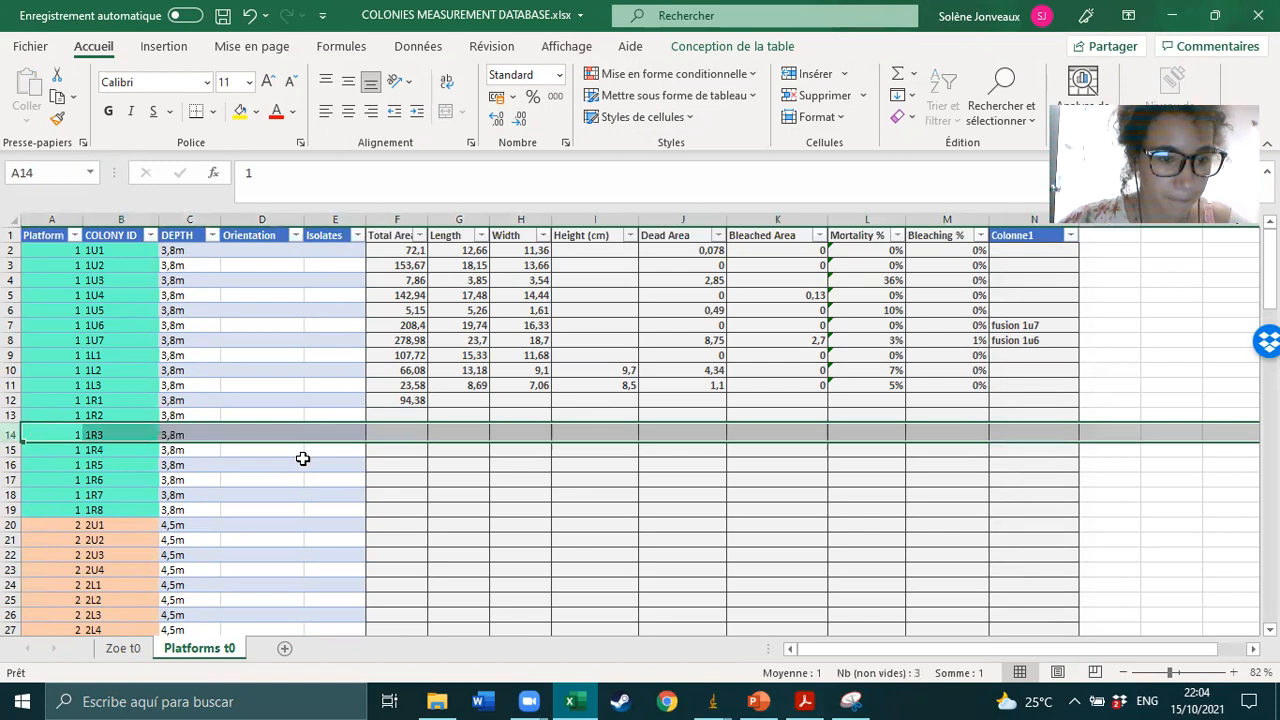
pyautogui.hotkey('ctrl', 'z')
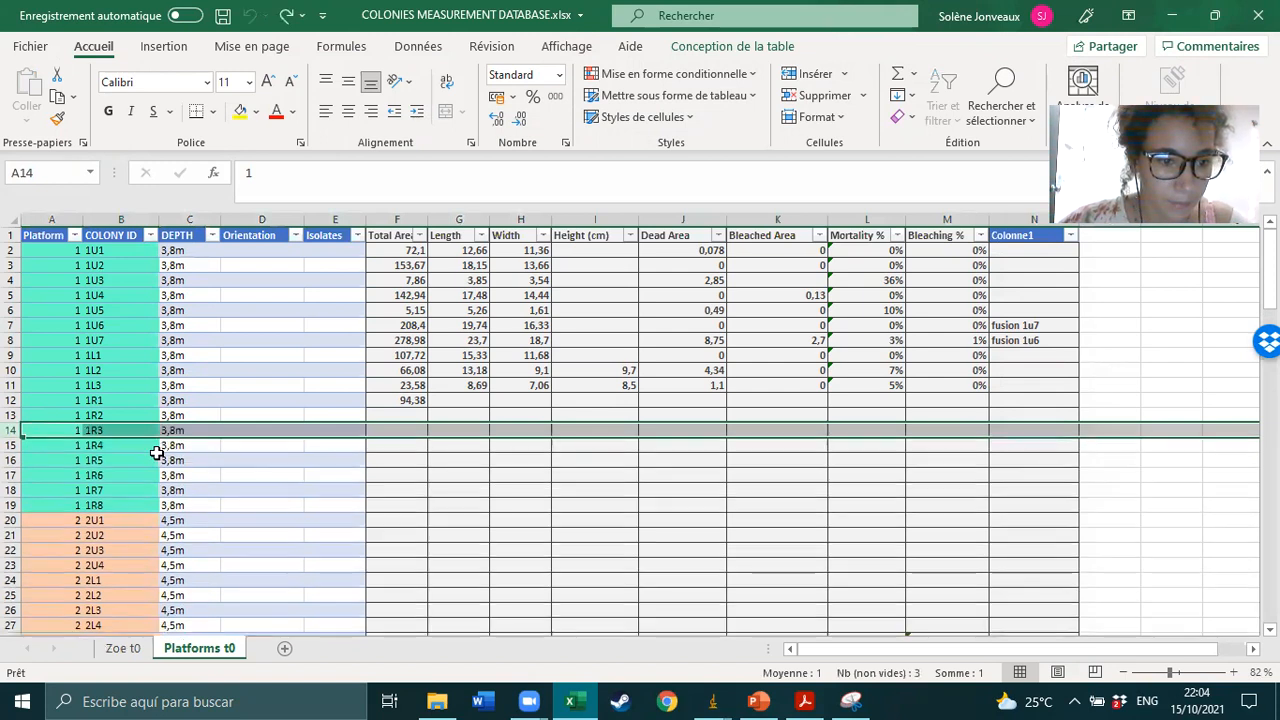
pyautogui.click(393, 430)
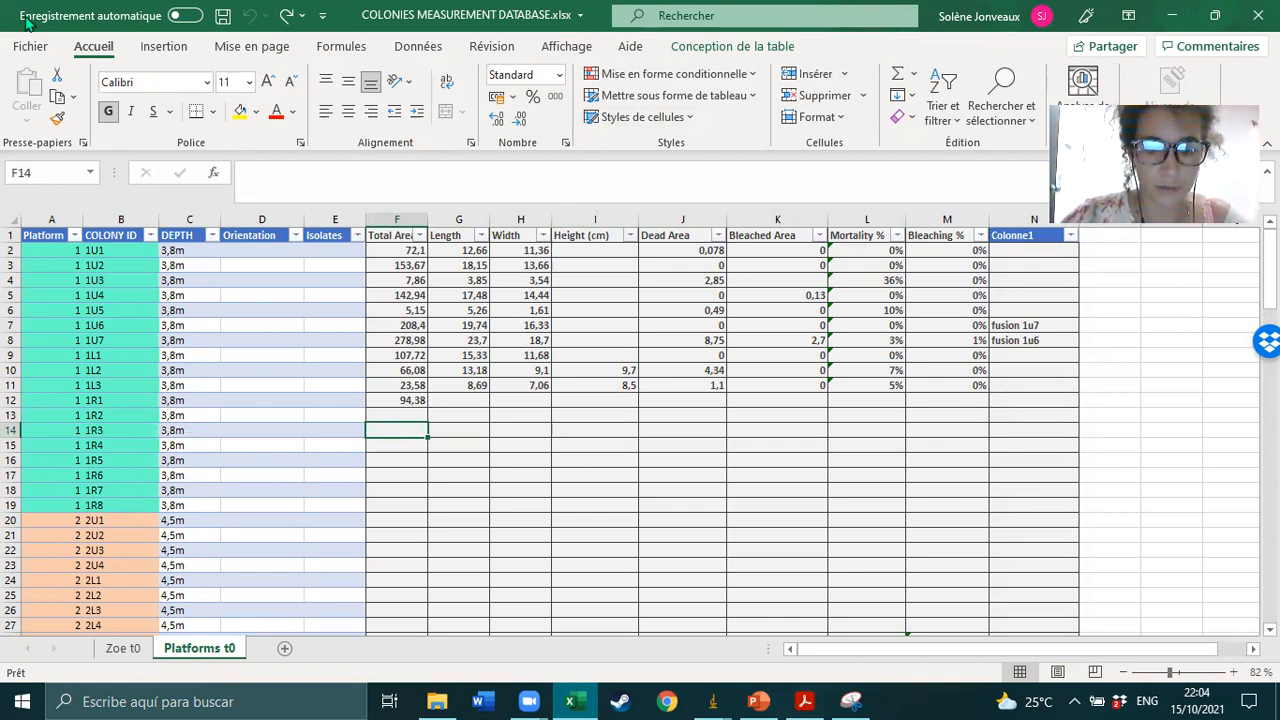
# Return to the coral photo in ImageJ, clear everything outside the traced colony outline and remove the selection.
pyautogui.click(588, 700)
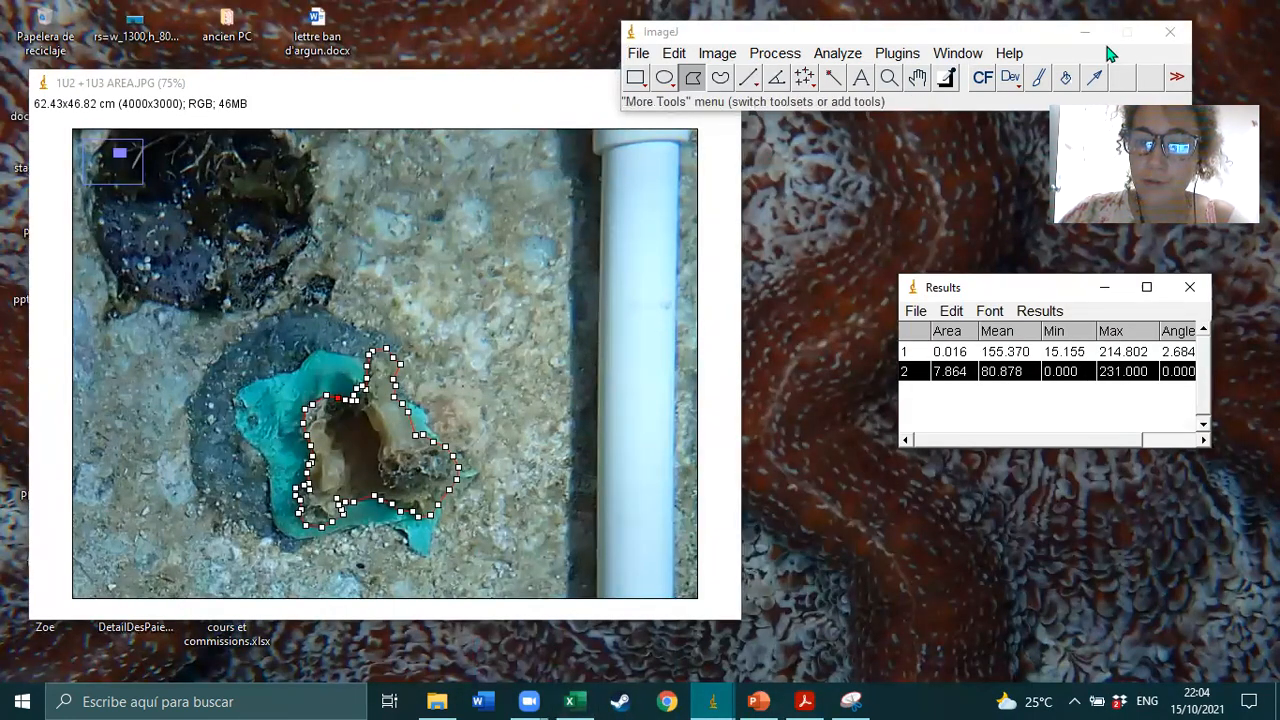
pyautogui.moveTo(1106, 45); pyautogui.dragTo(1189, 68)
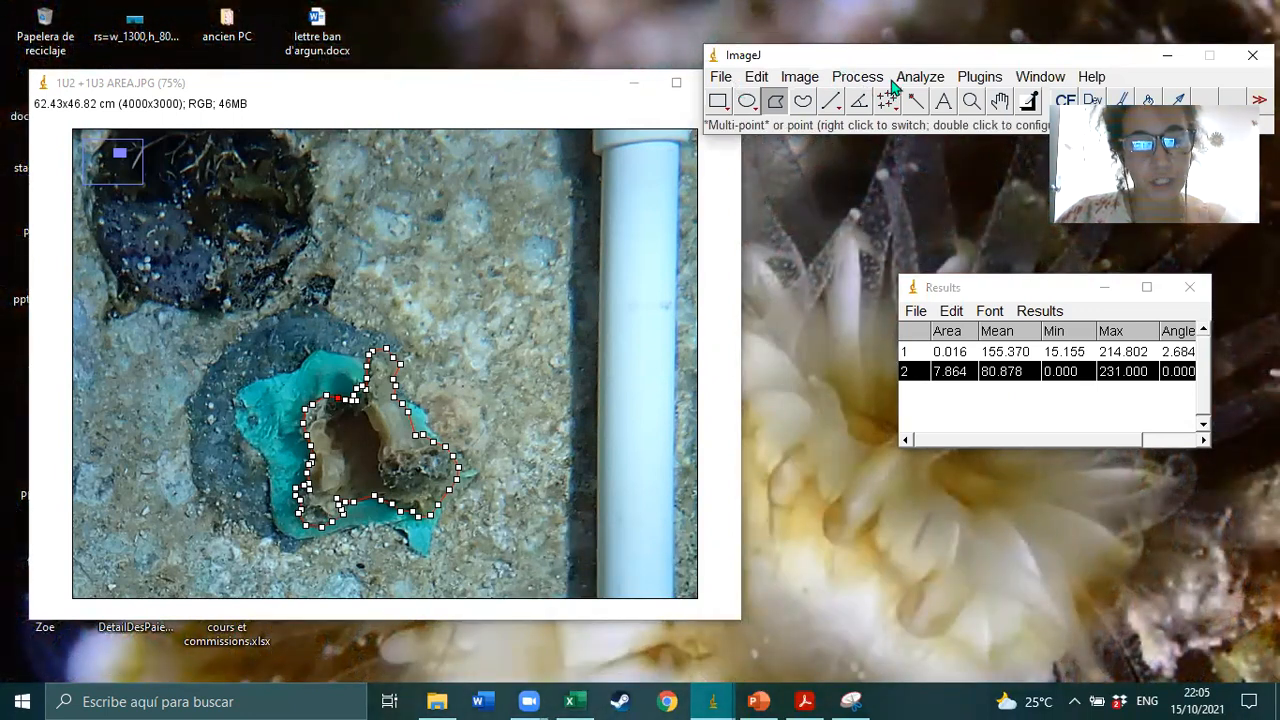
pyautogui.click(878, 86)
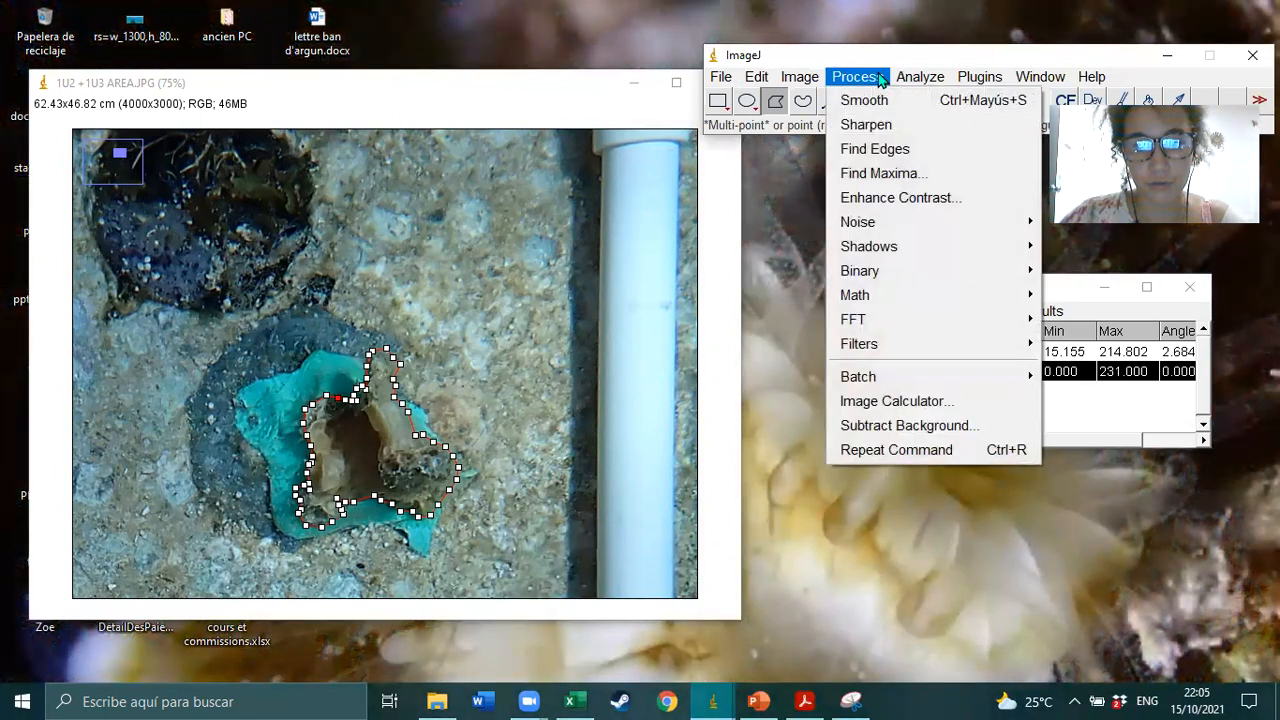
pyautogui.moveTo(901, 81)
pyautogui.moveTo(760, 86)
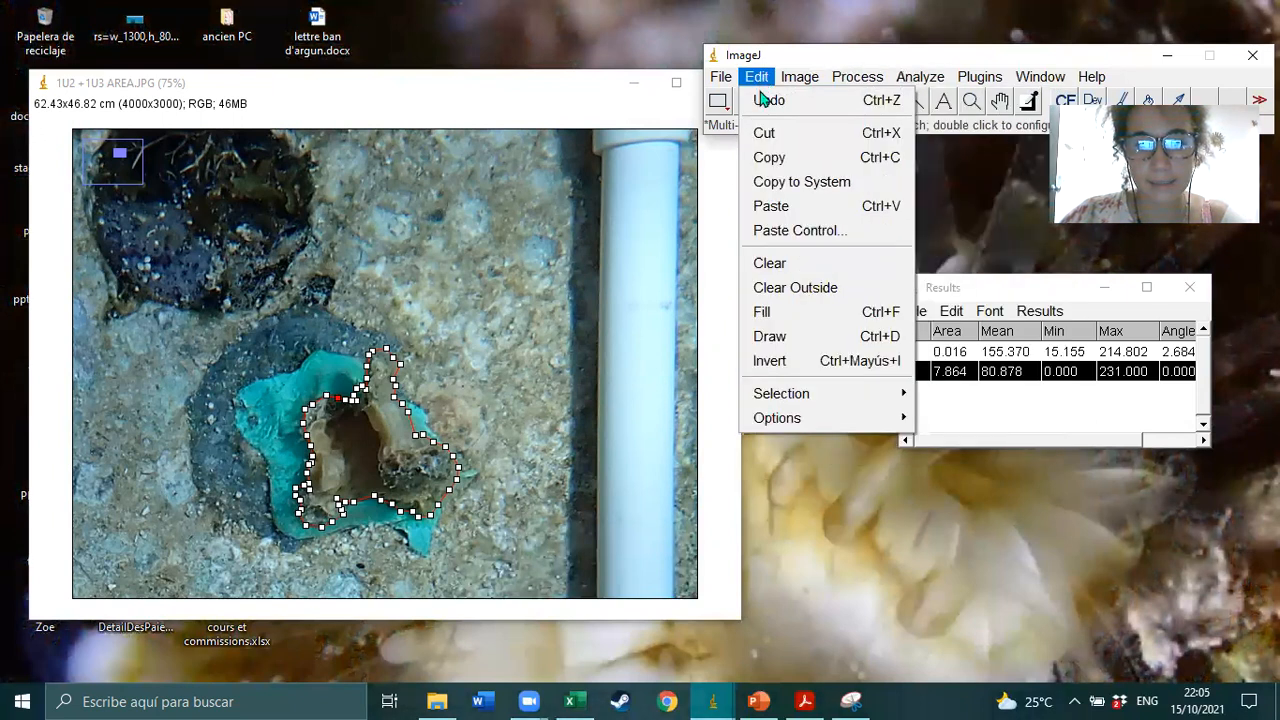
pyautogui.click(780, 287)
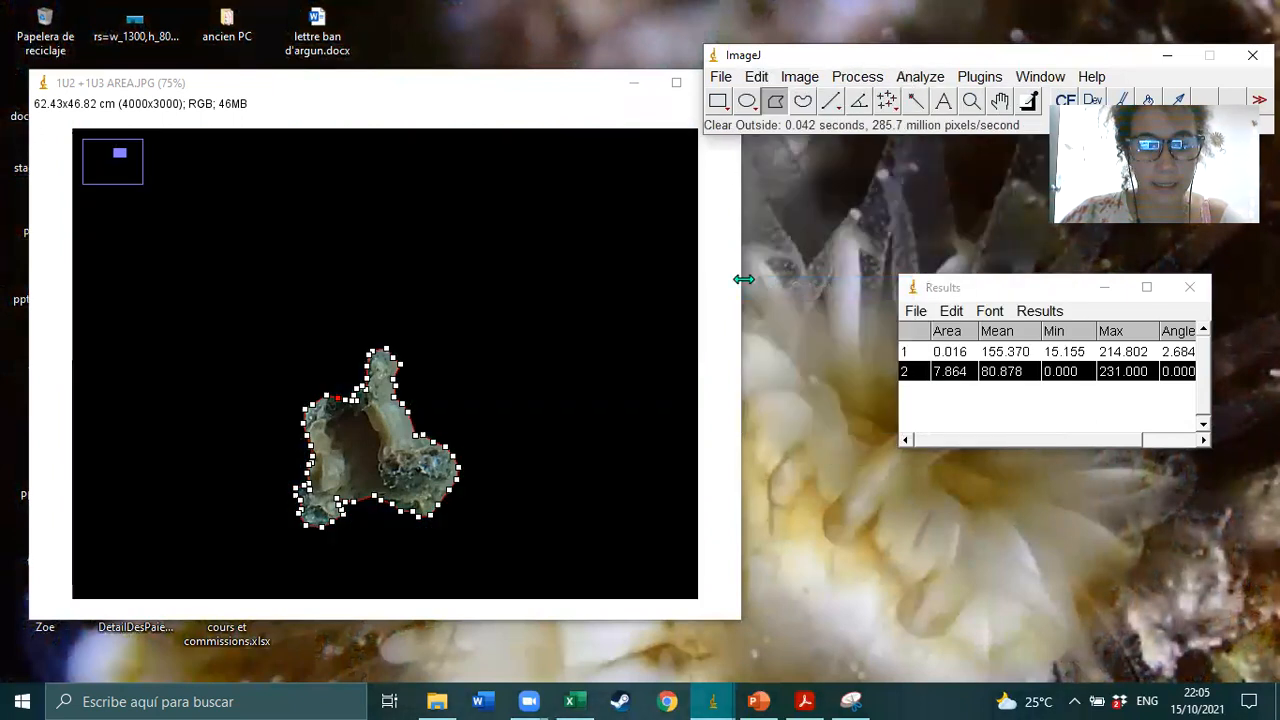
pyautogui.click(539, 337)
pyautogui.scroll(-2, 538, 336)
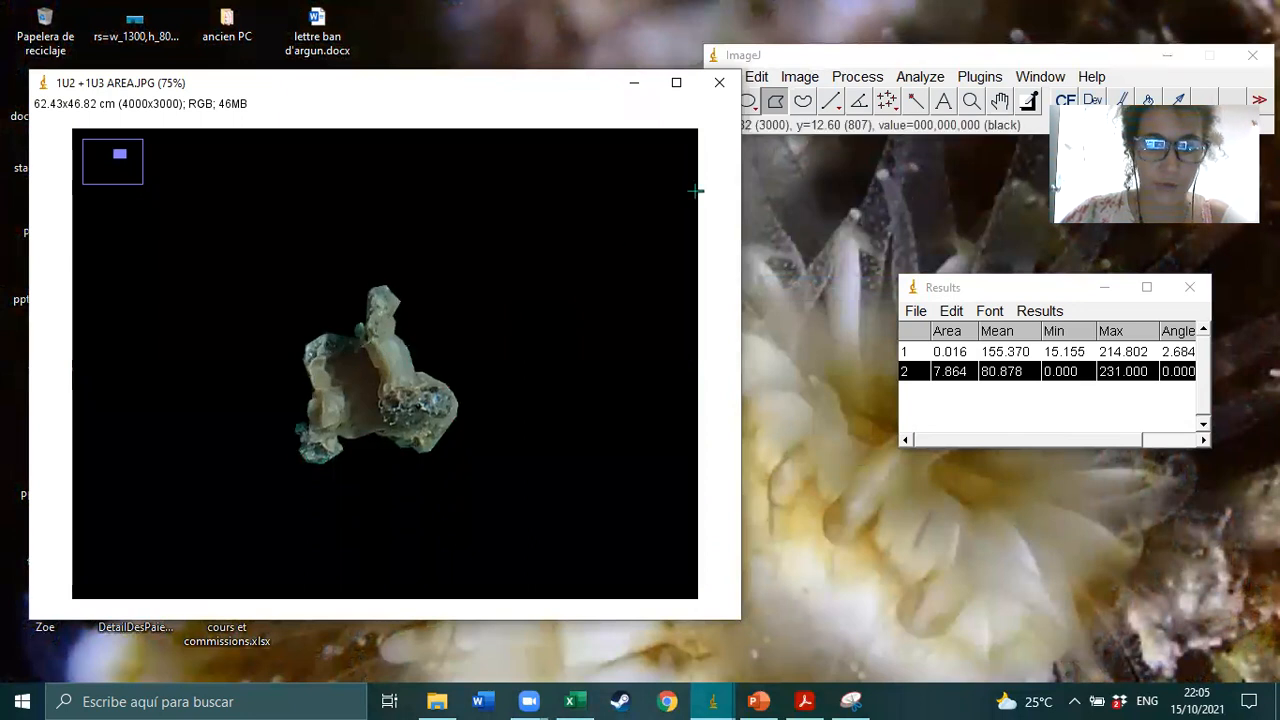
# Save the isolated colony picture as a JPEG named 1U2 IMAGE in the platform 1 folder.
pyautogui.click(826, 58)
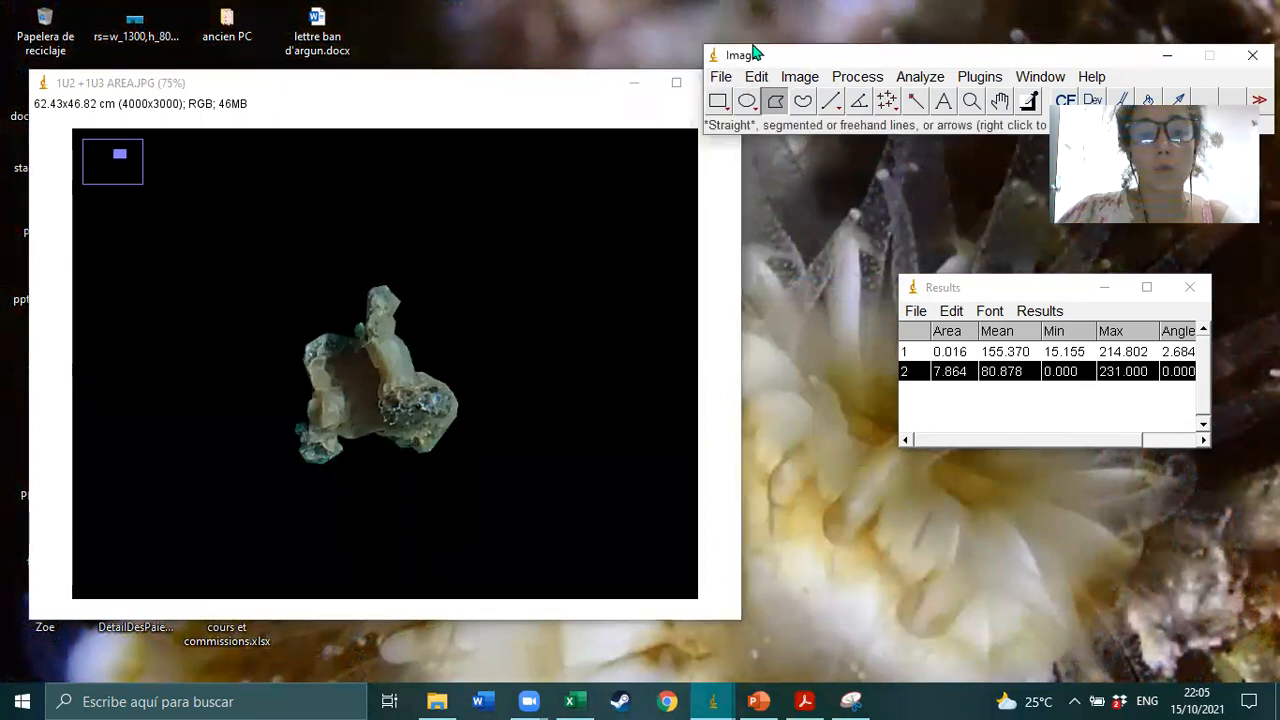
pyautogui.moveTo(826, 58); pyautogui.dragTo(750, 49)
pyautogui.click(644, 70)
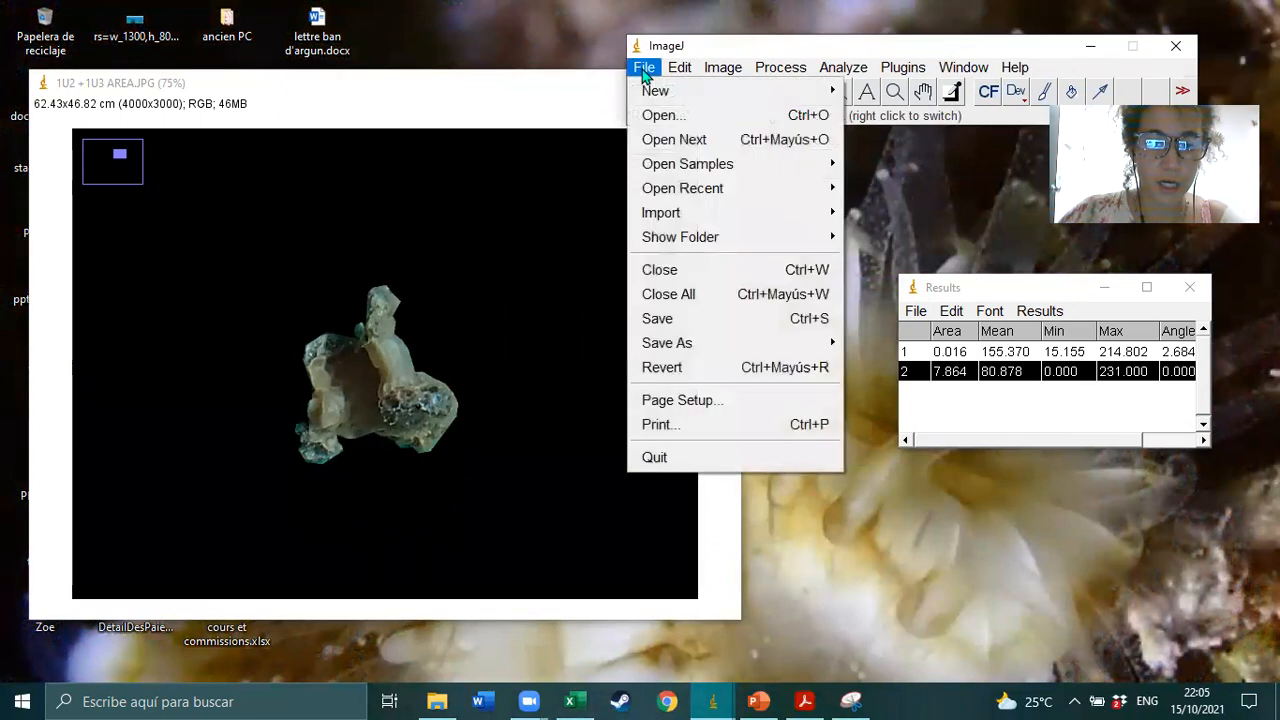
pyautogui.moveTo(702, 349)
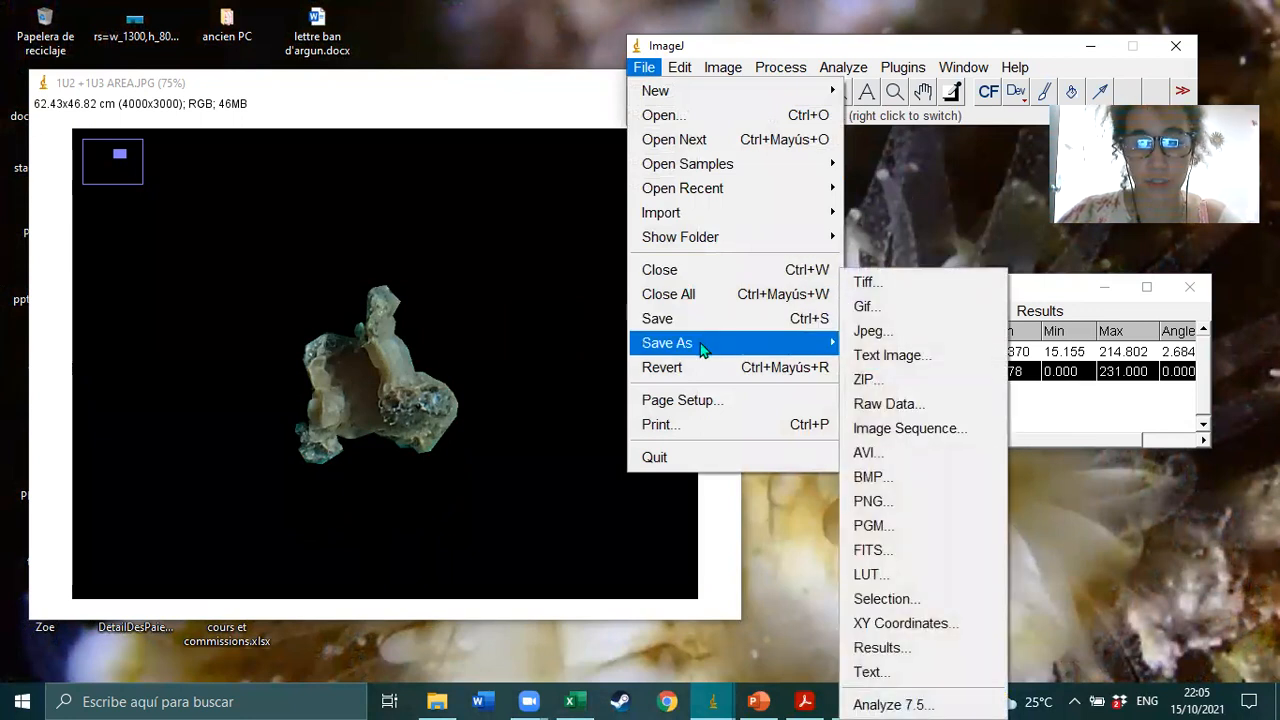
pyautogui.click(869, 330)
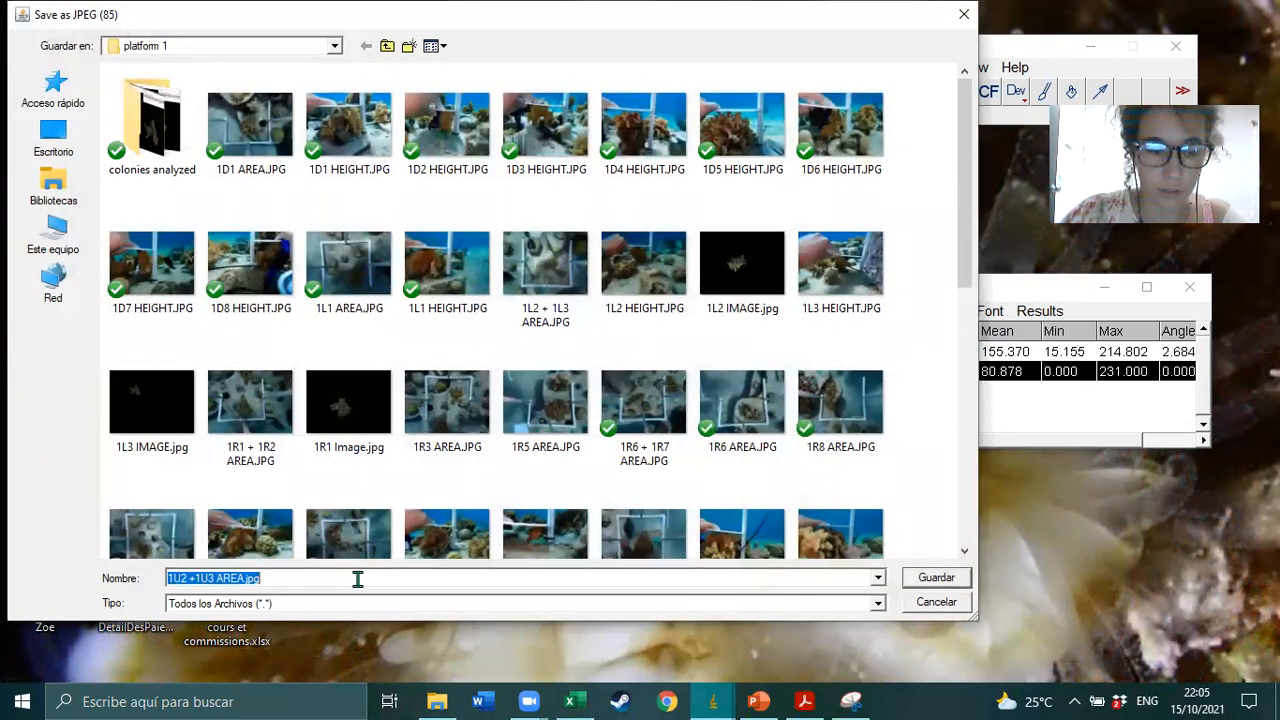
pyautogui.write('1U')
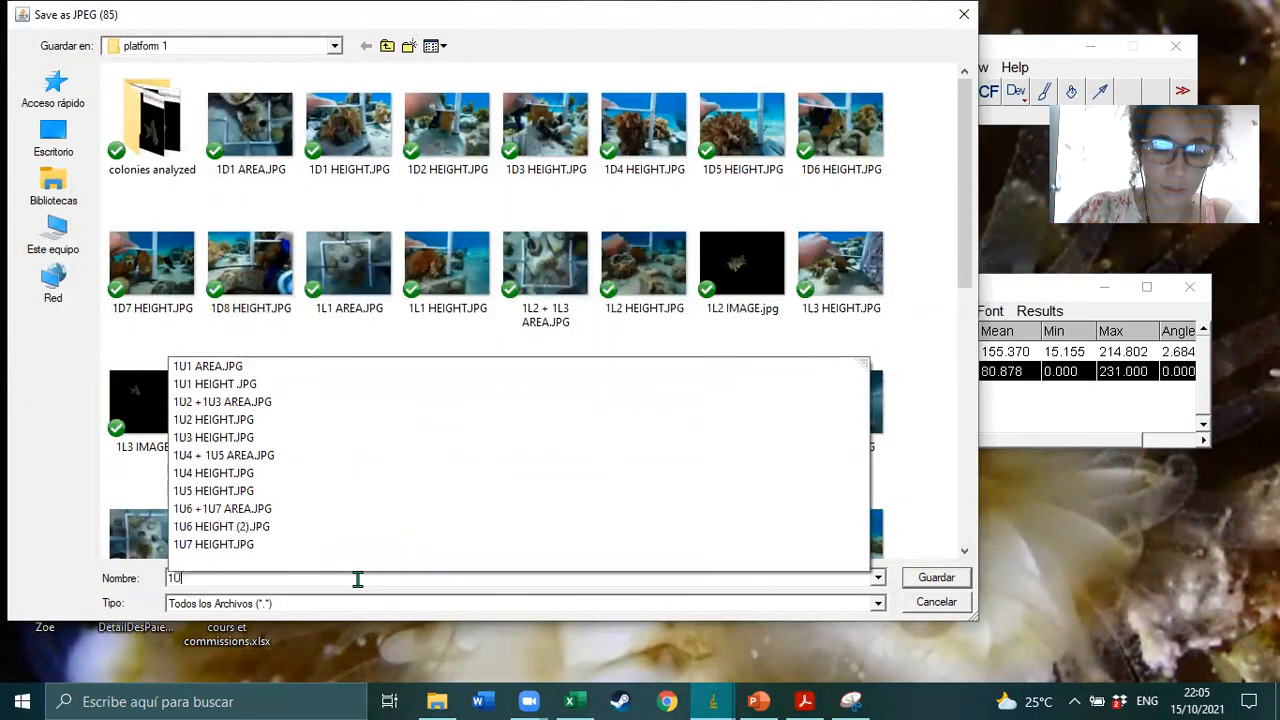
pyautogui.write('2 IMAGE')
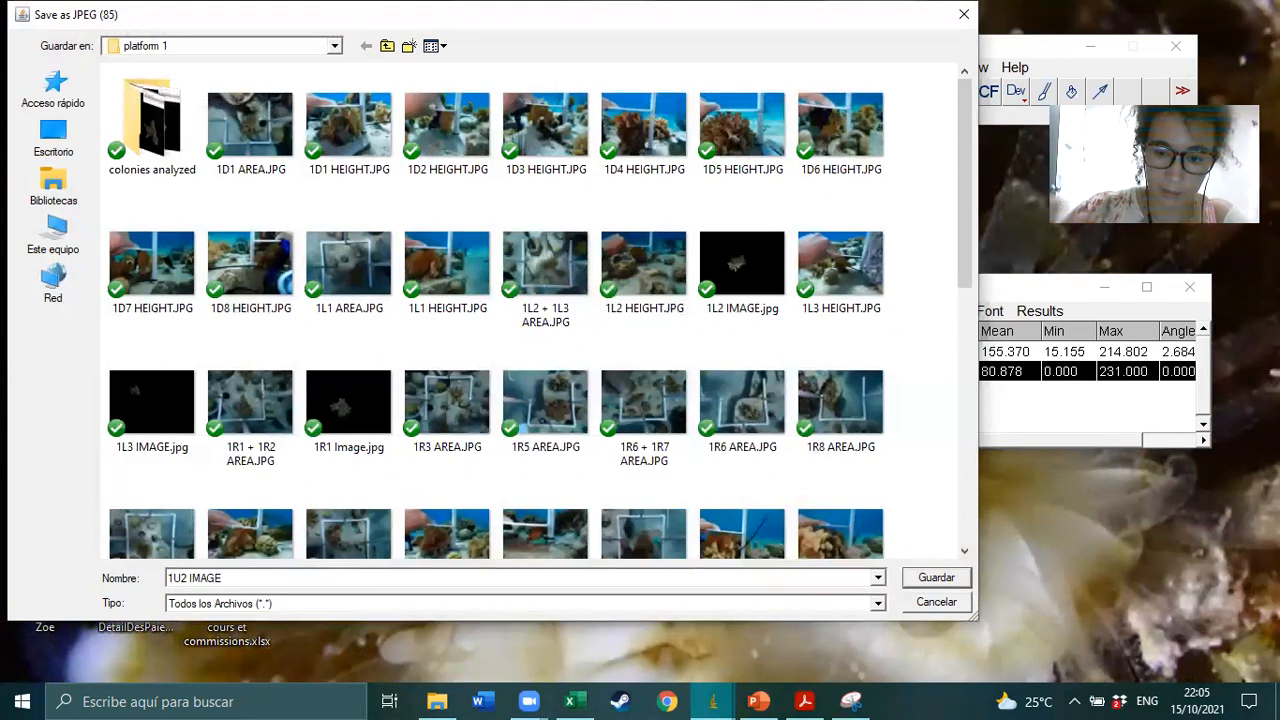
pyautogui.press('Return')
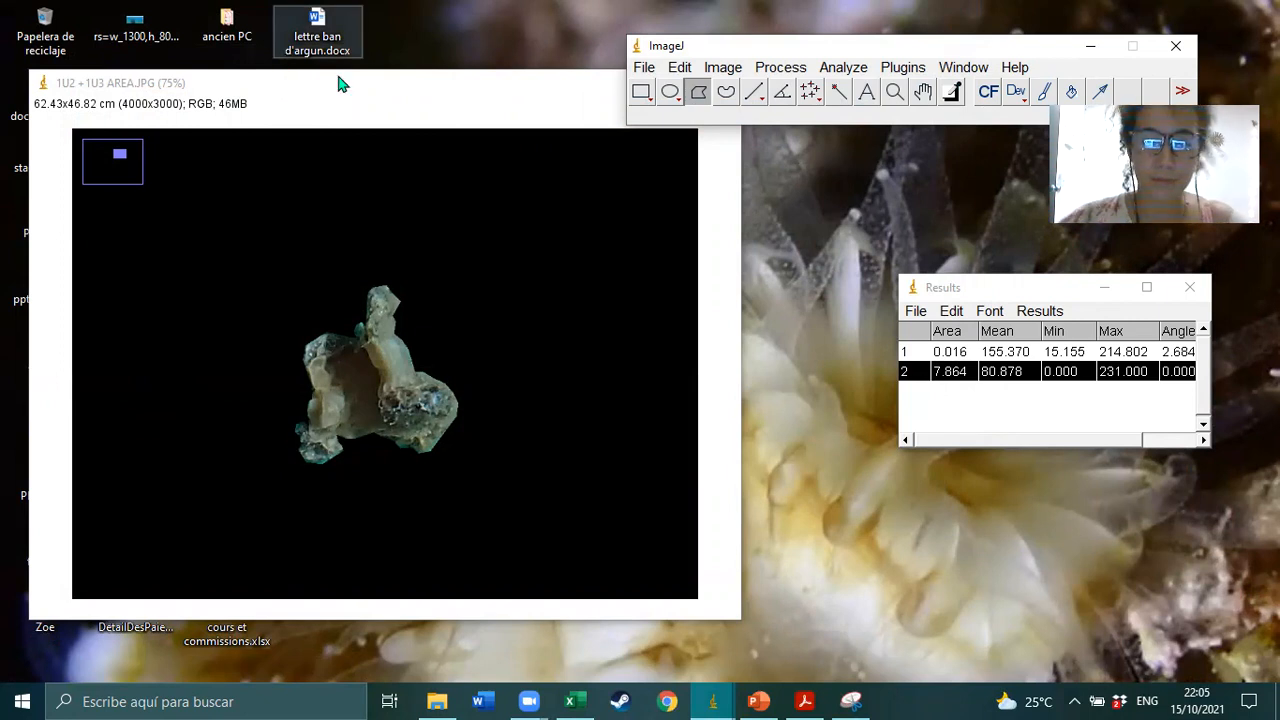
# Place the results table over a corner of the colony image and capture both together with the Snipping Tool.
pyautogui.moveTo(962, 288); pyautogui.dragTo(882, 288)
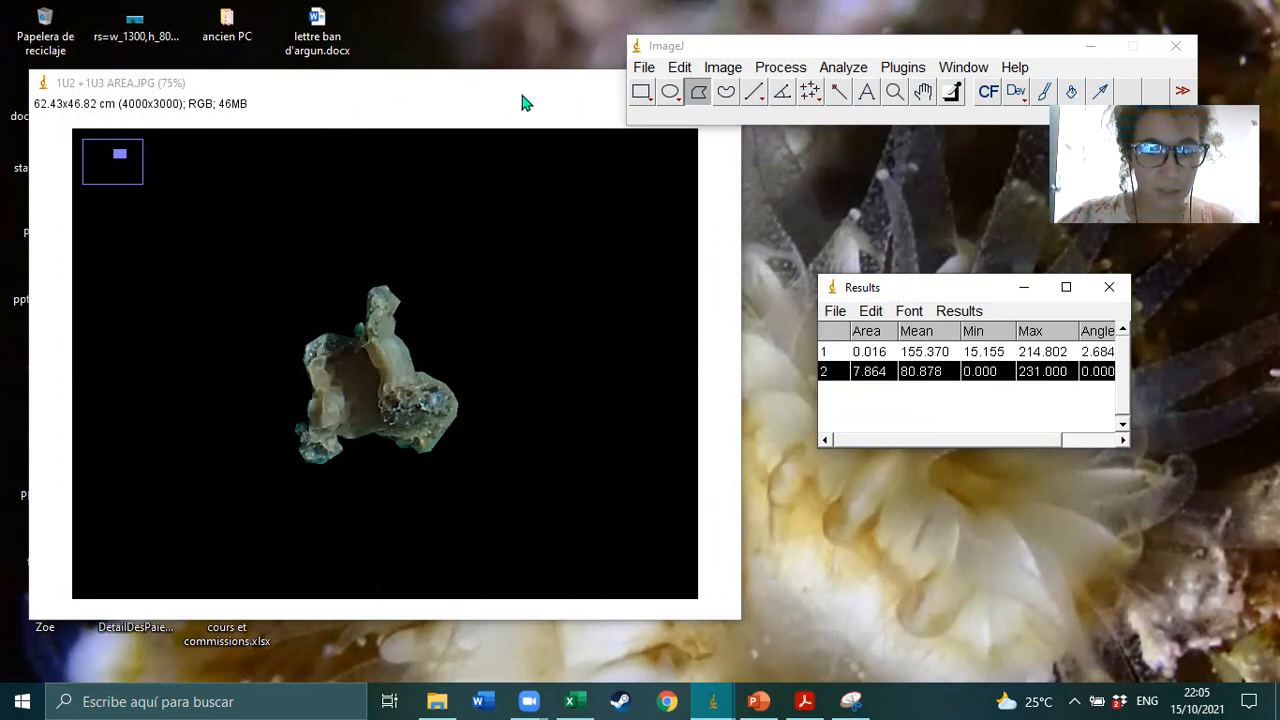
pyautogui.moveTo(906, 295); pyautogui.dragTo(523, 94)
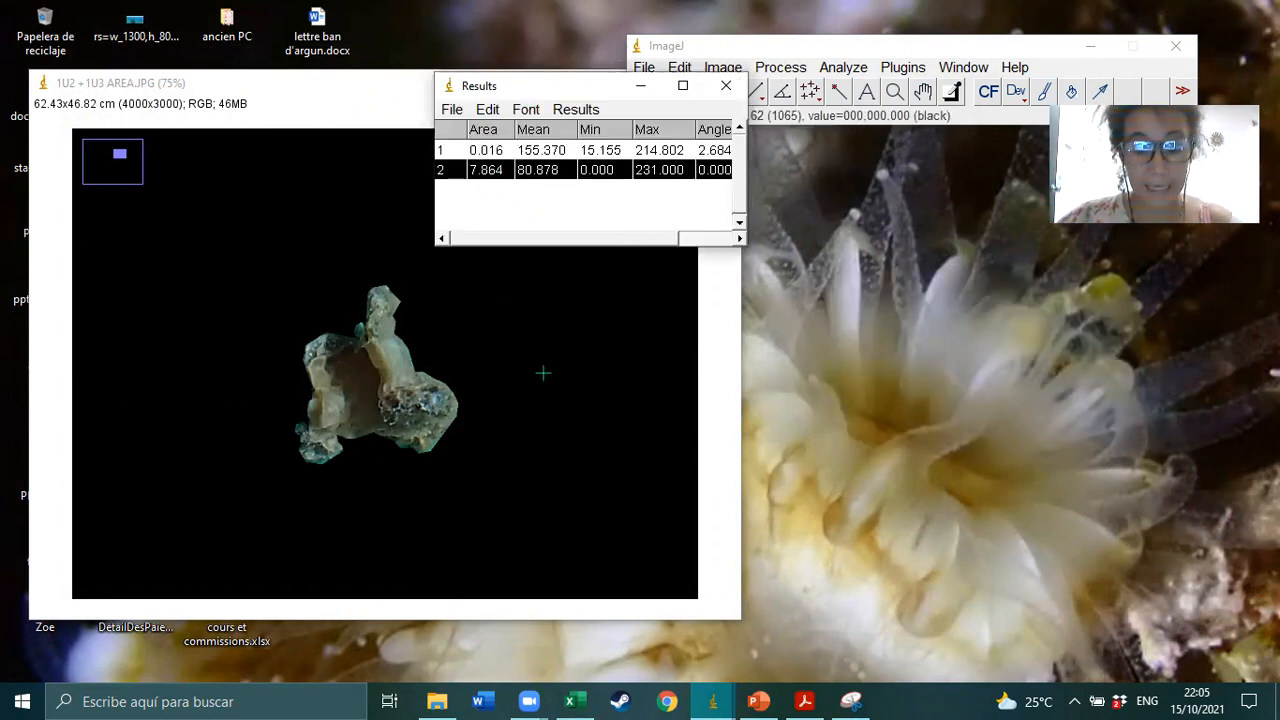
pyautogui.moveTo(853, 700)
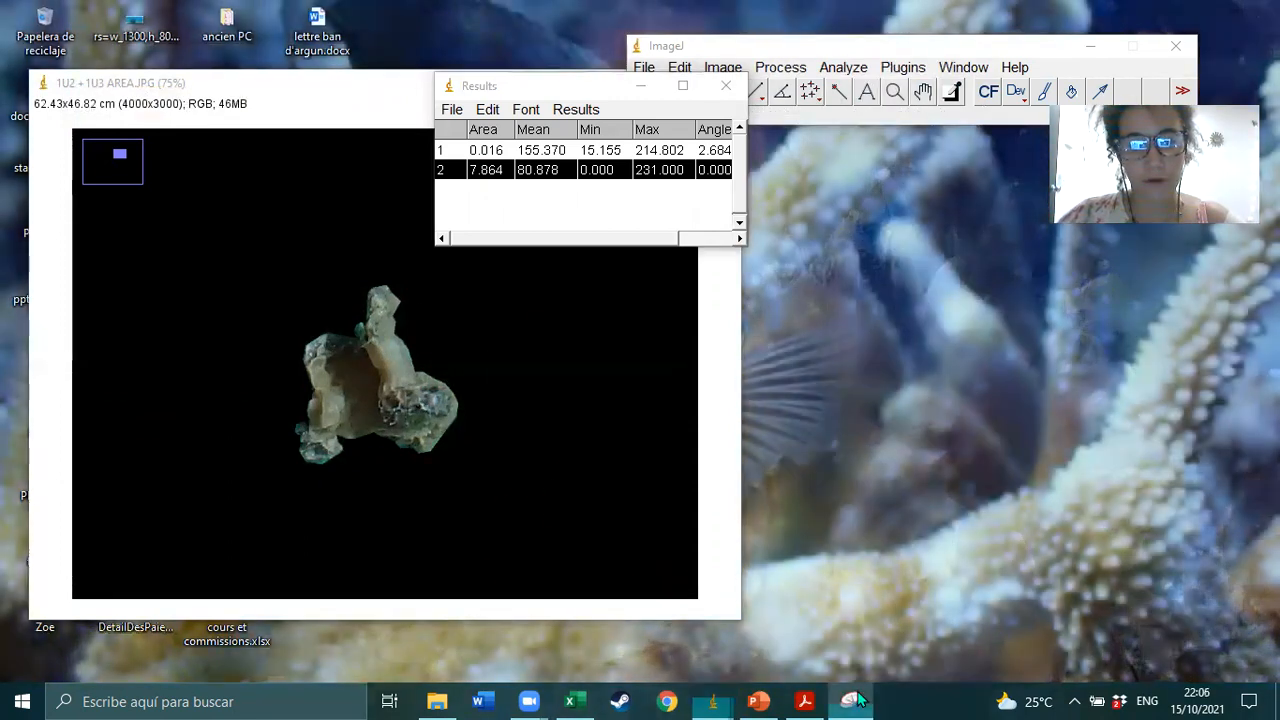
pyautogui.click(851, 700)
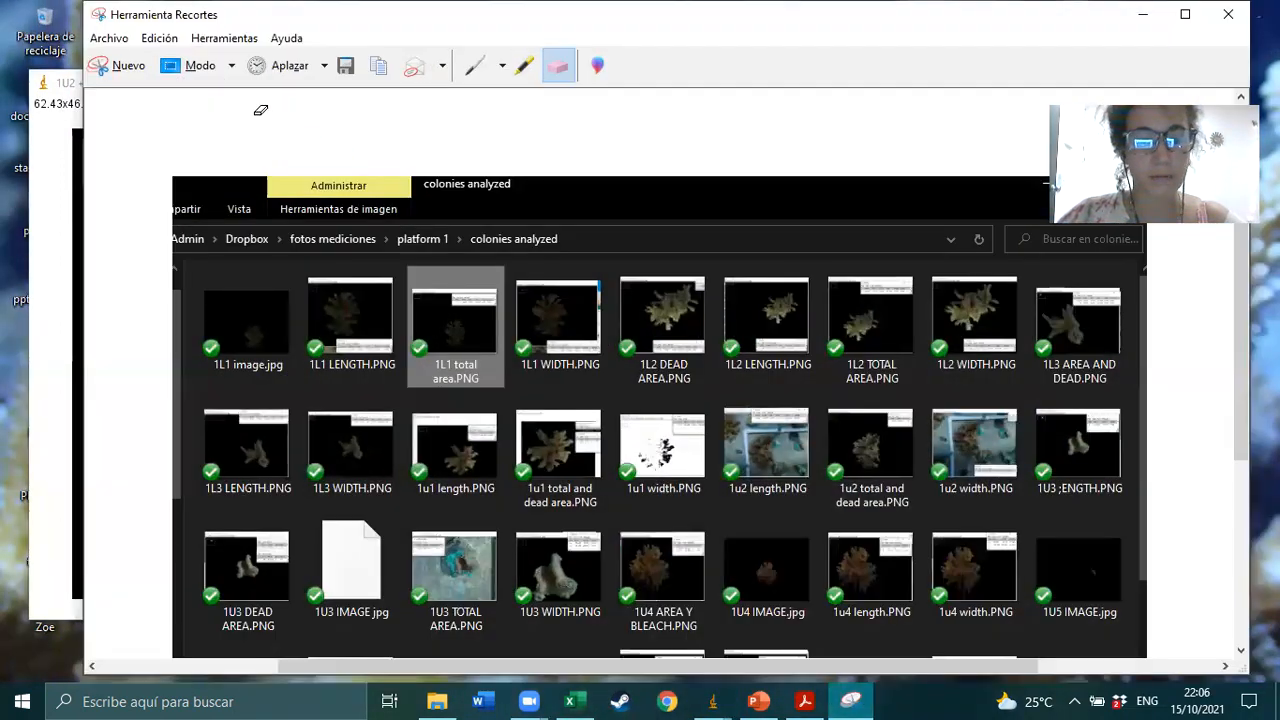
pyautogui.click(118, 65)
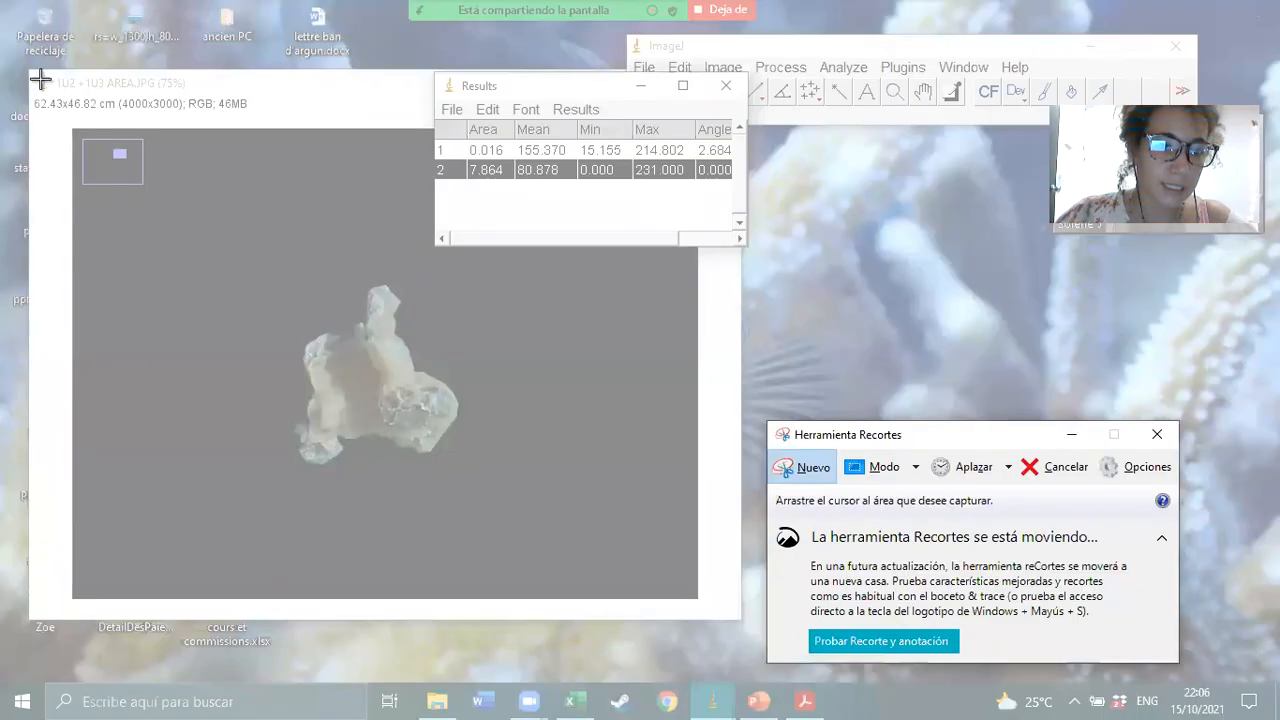
pyautogui.moveTo(226, 153); pyautogui.dragTo(737, 623)
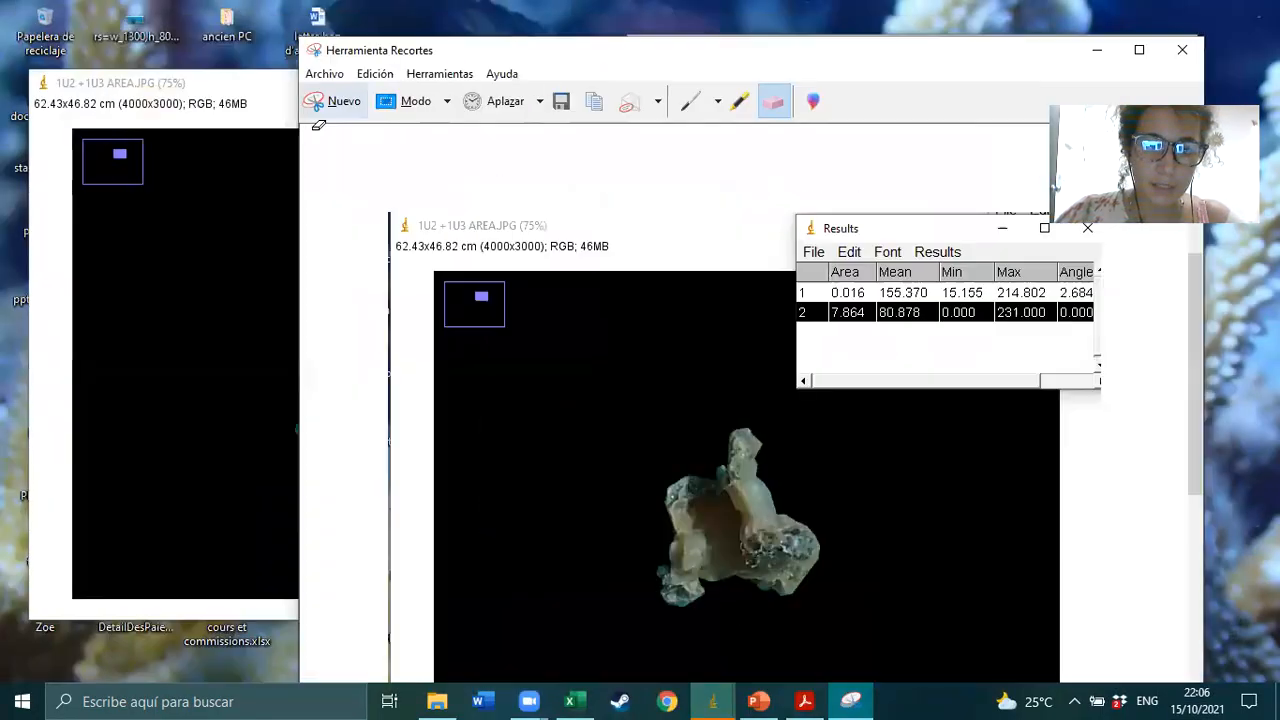
# Start saving the snip as a PNG named 1u2 initial area, cancel the save and minimise the Snipping Tool.
pyautogui.click(323, 74)
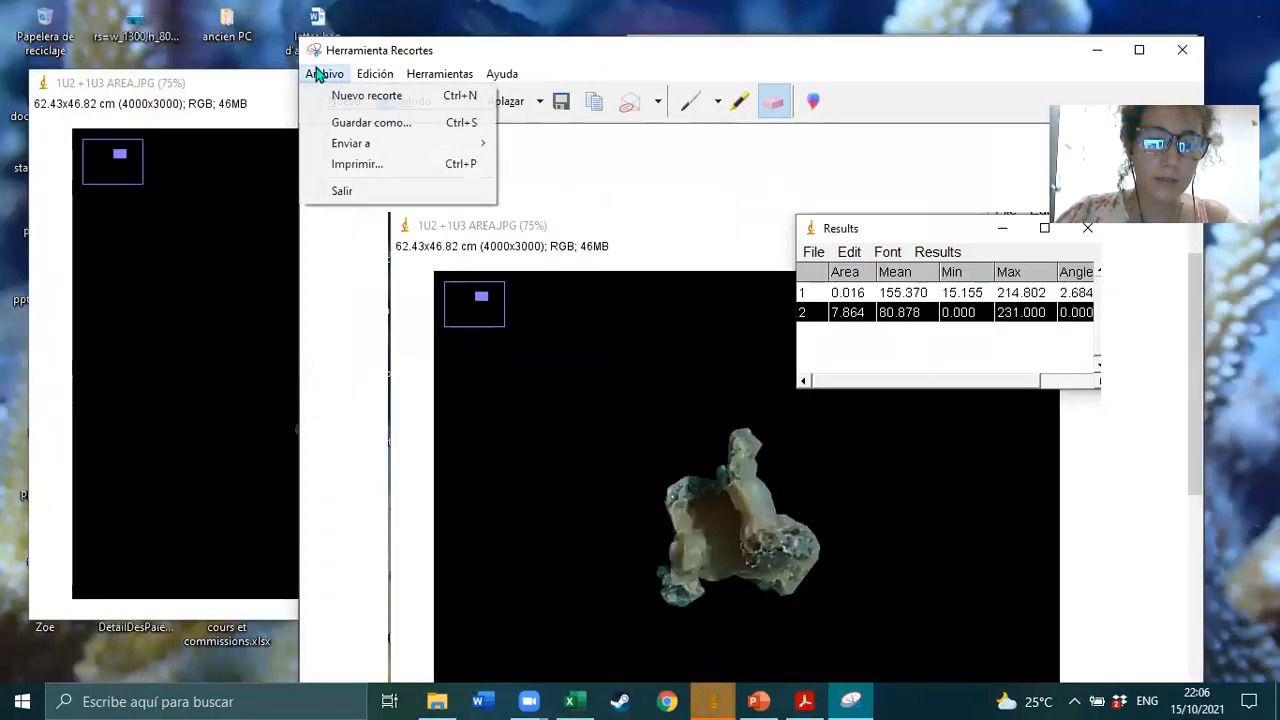
pyautogui.click(340, 122)
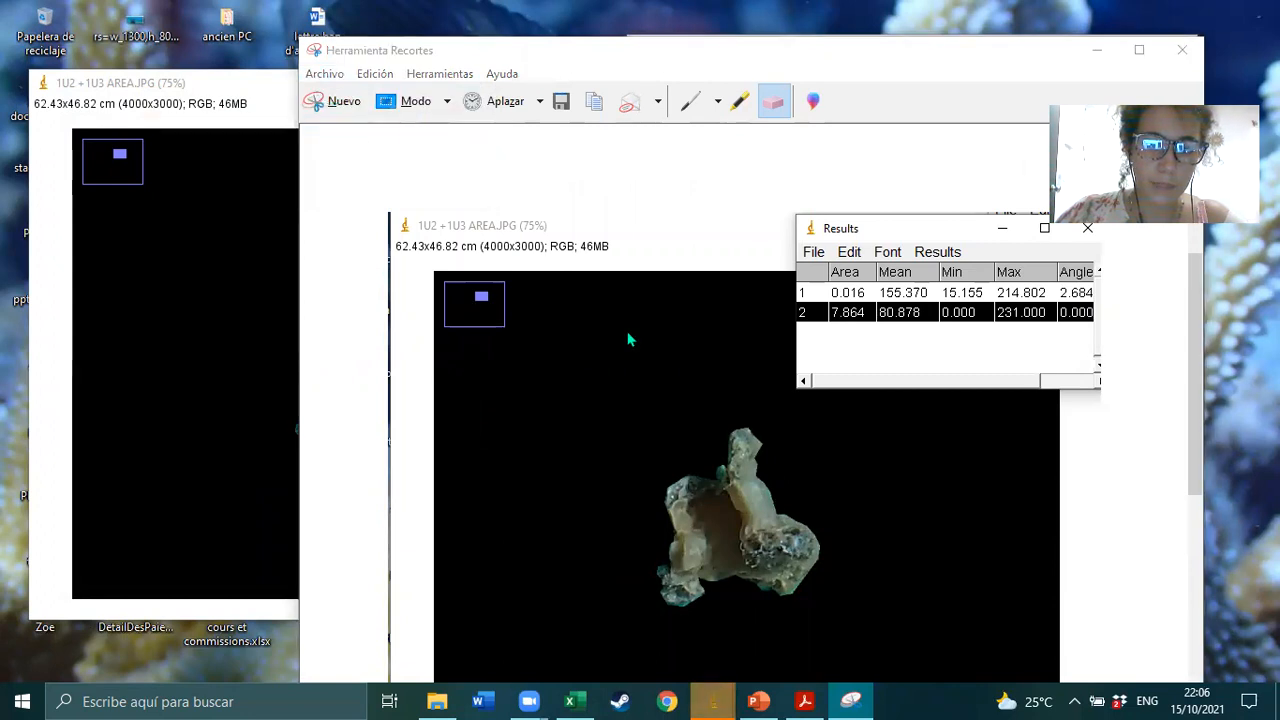
pyautogui.write('1u2')
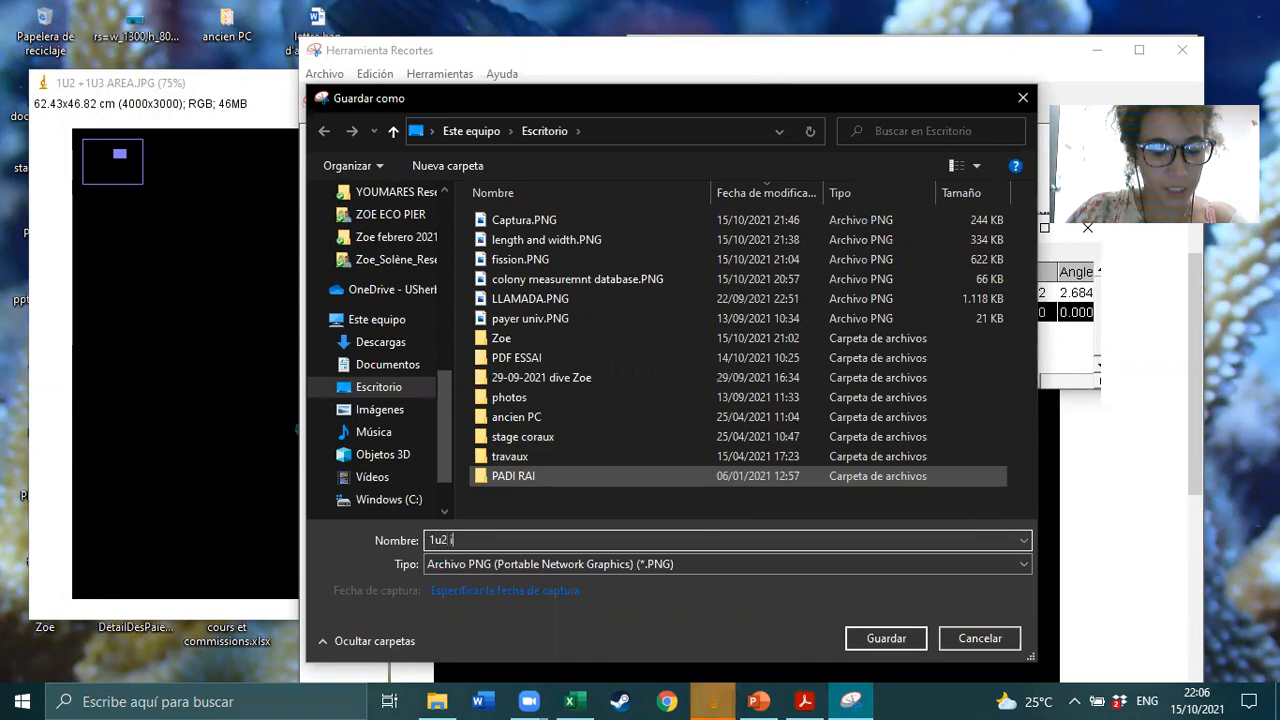
pyautogui.write(' initial area')
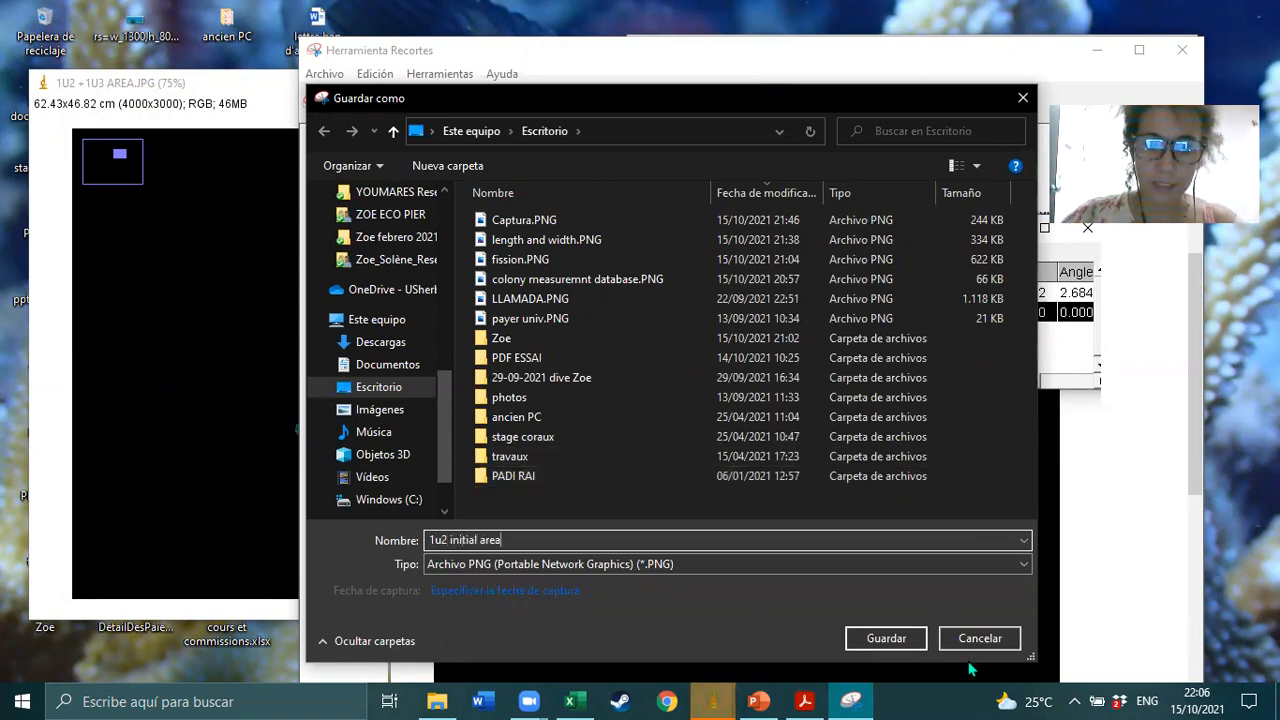
pyautogui.click(976, 638)
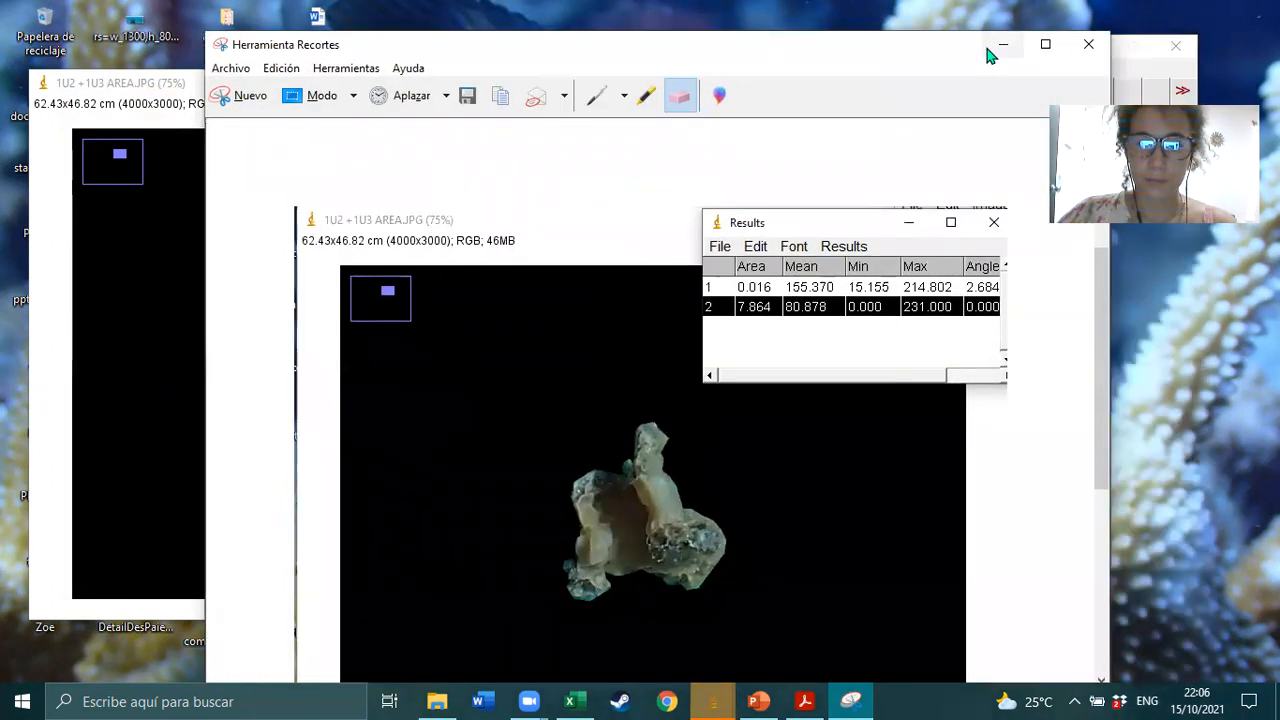
pyautogui.click(990, 48)
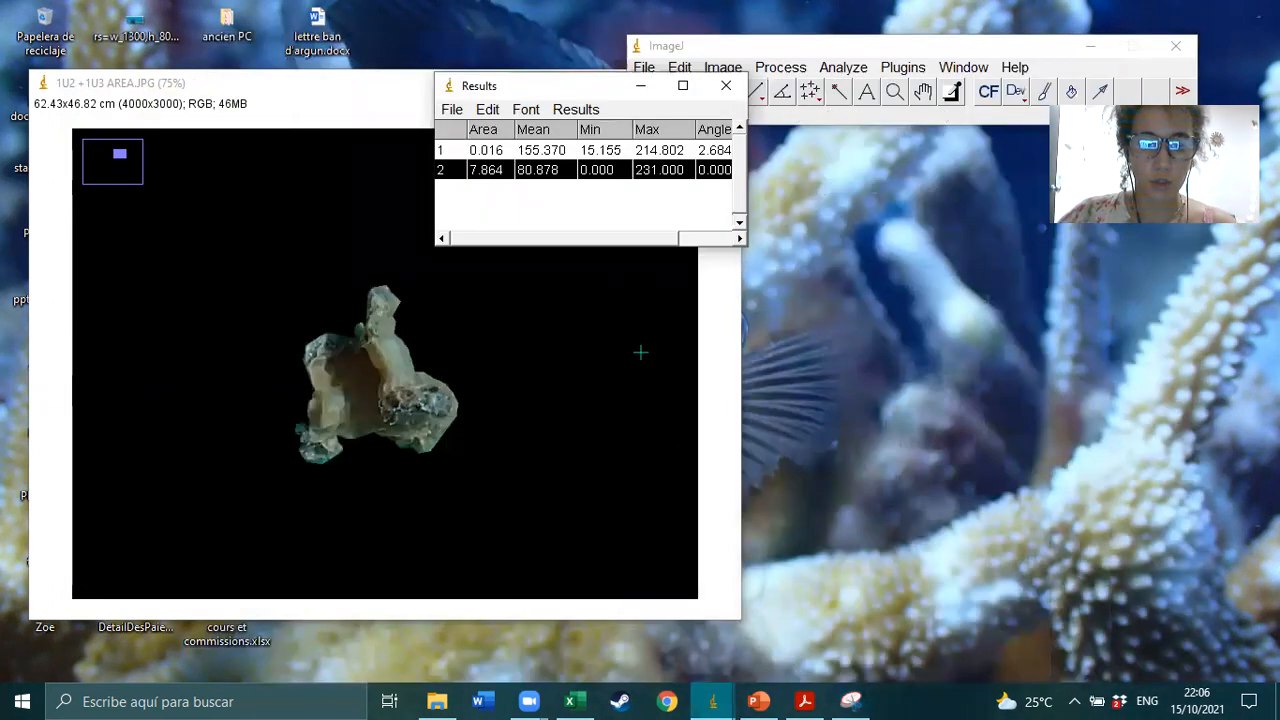
# Switch to the PowerPoint presentation, review the Initial Area and Mortality and Bleaching slides as a slide show, and return to ImageJ.
pyautogui.click(758, 701)
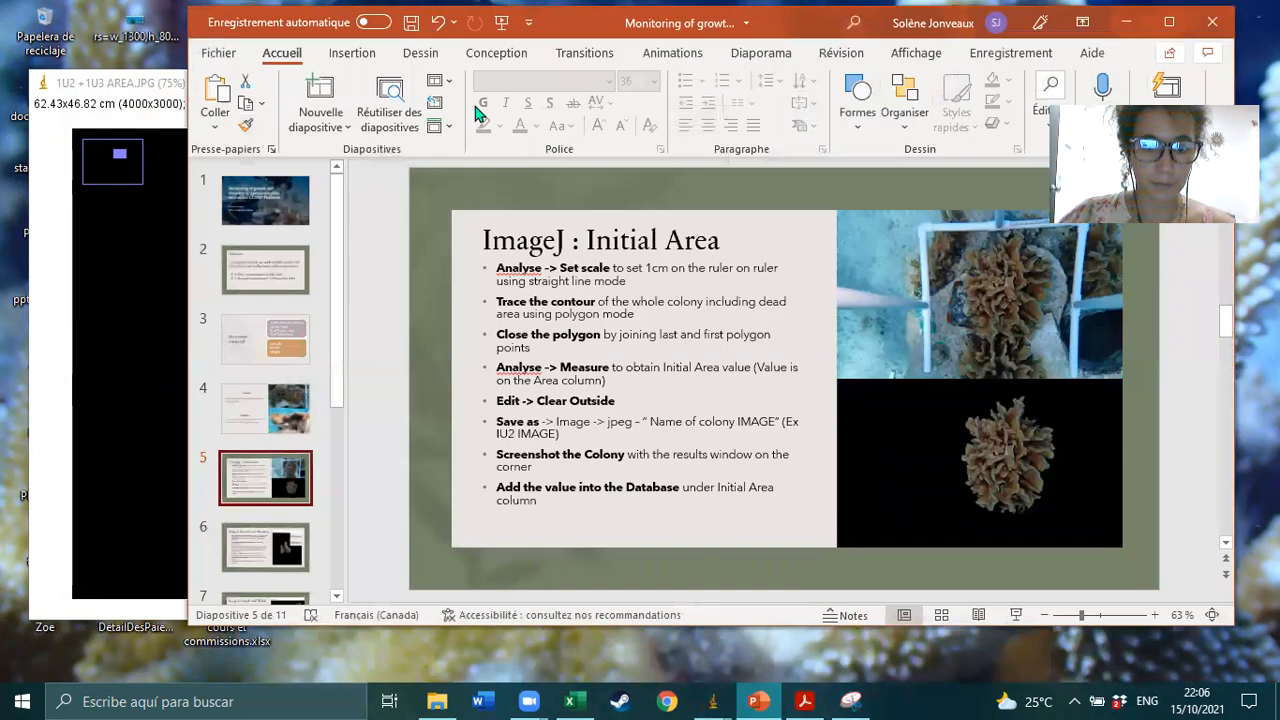
pyautogui.click(1016, 615)
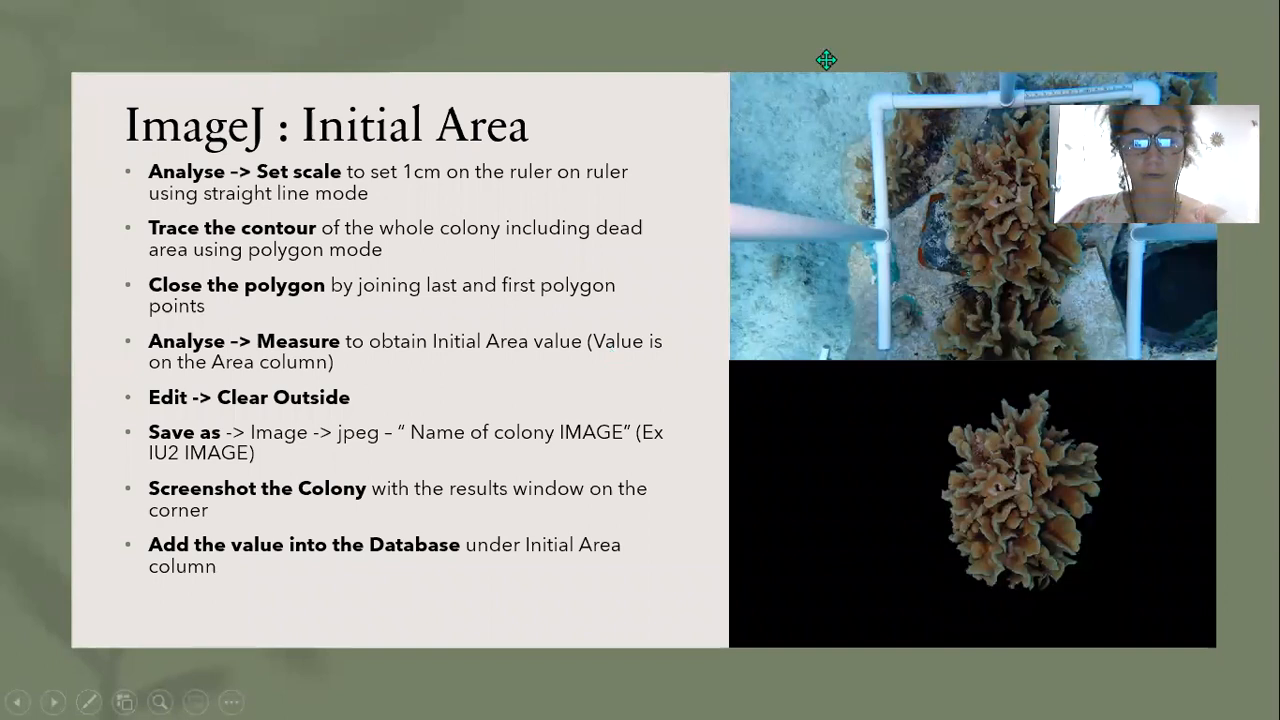
pyautogui.moveTo(1156, 135); pyautogui.dragTo(826, 59)
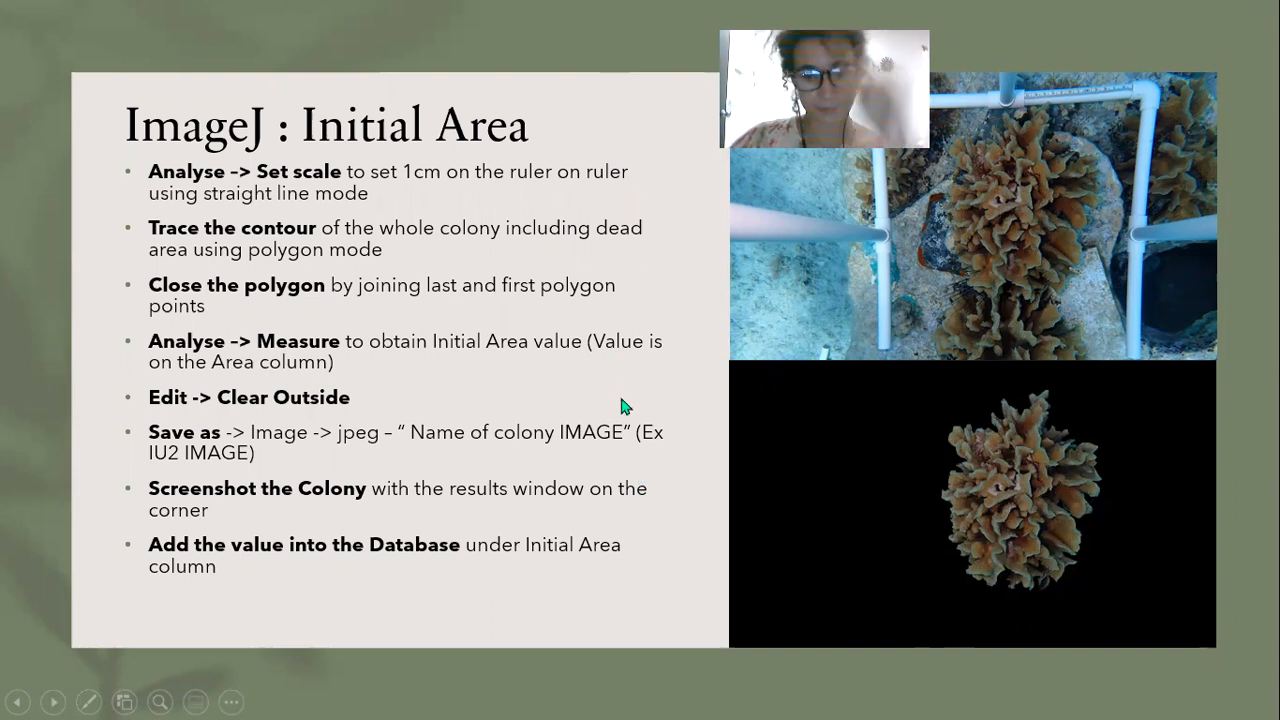
pyautogui.press('Right')
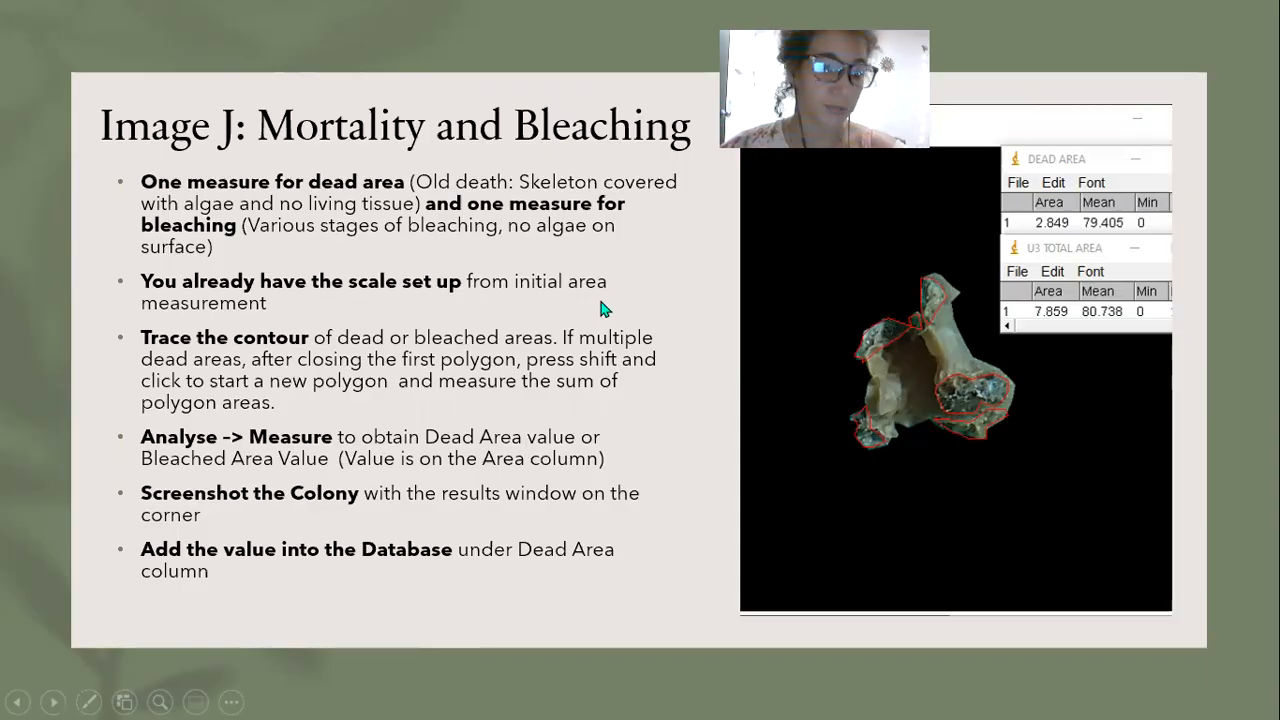
pyautogui.press('Escape')
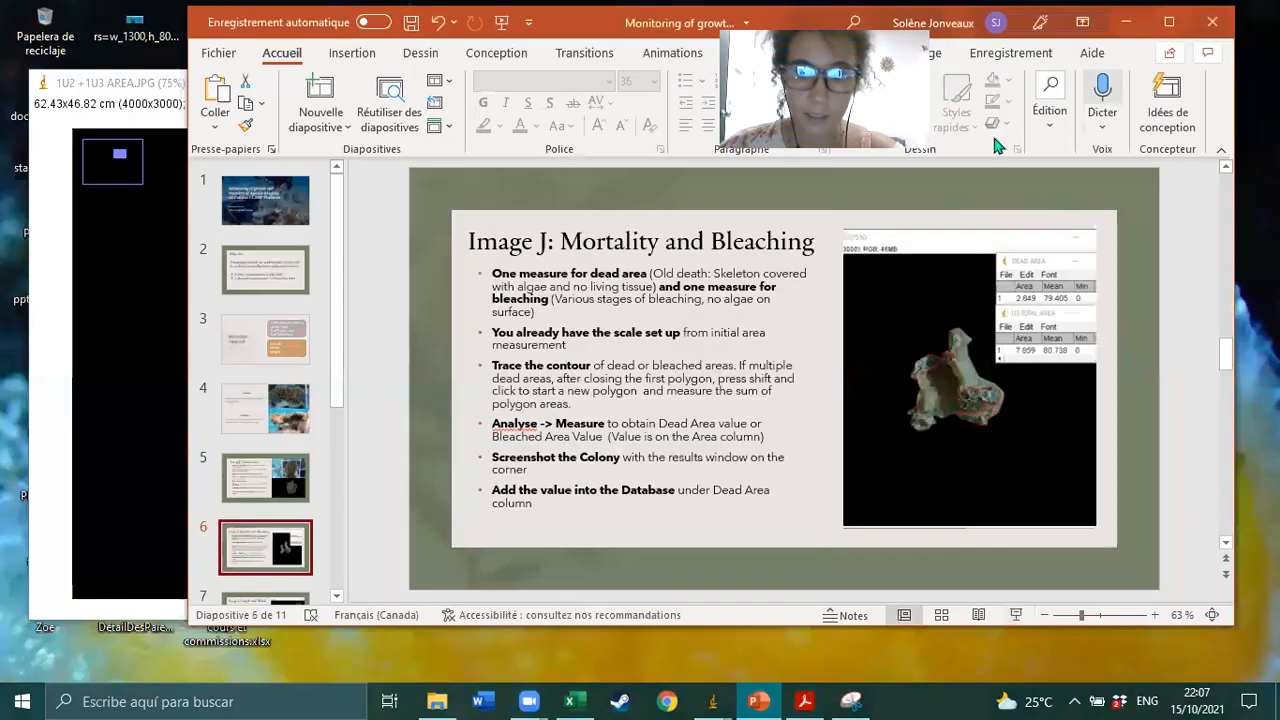
pyautogui.click(1127, 23)
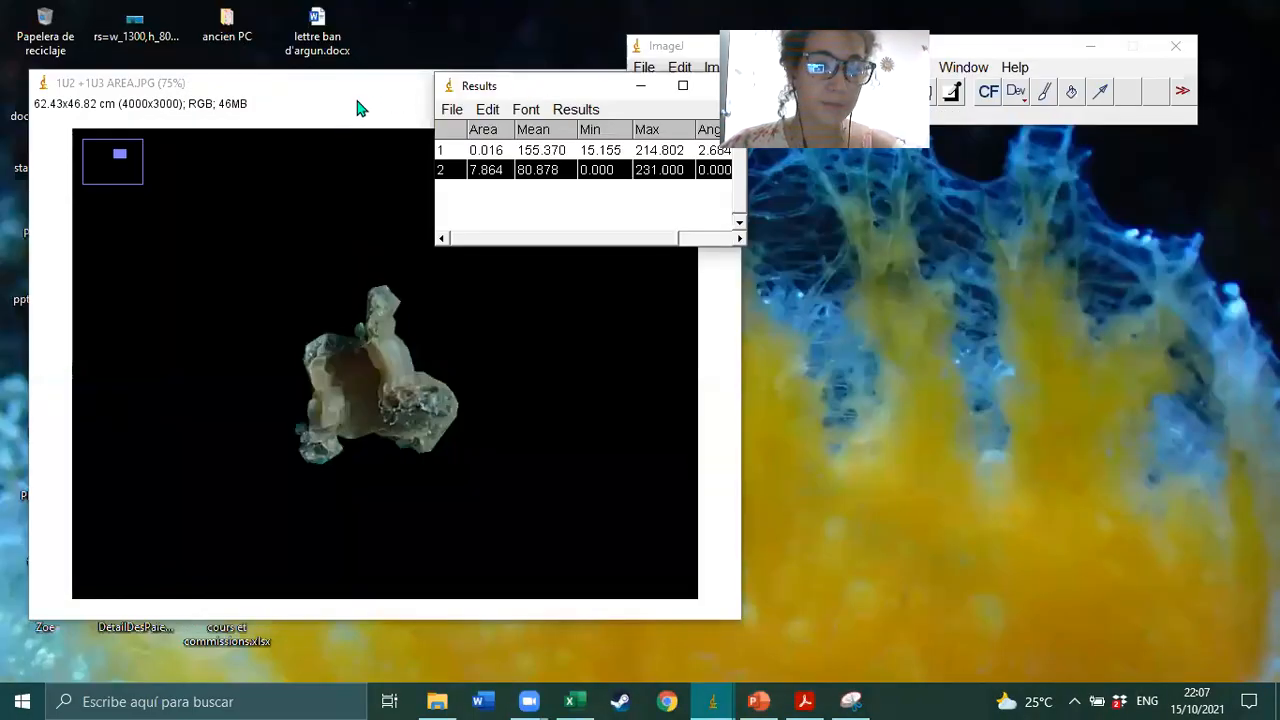
# Move the results table clear of the coral image and trace a polygon around the large dead patch on the colony's lower-right lobe.
pyautogui.moveTo(553, 80); pyautogui.dragTo(1005, 264)
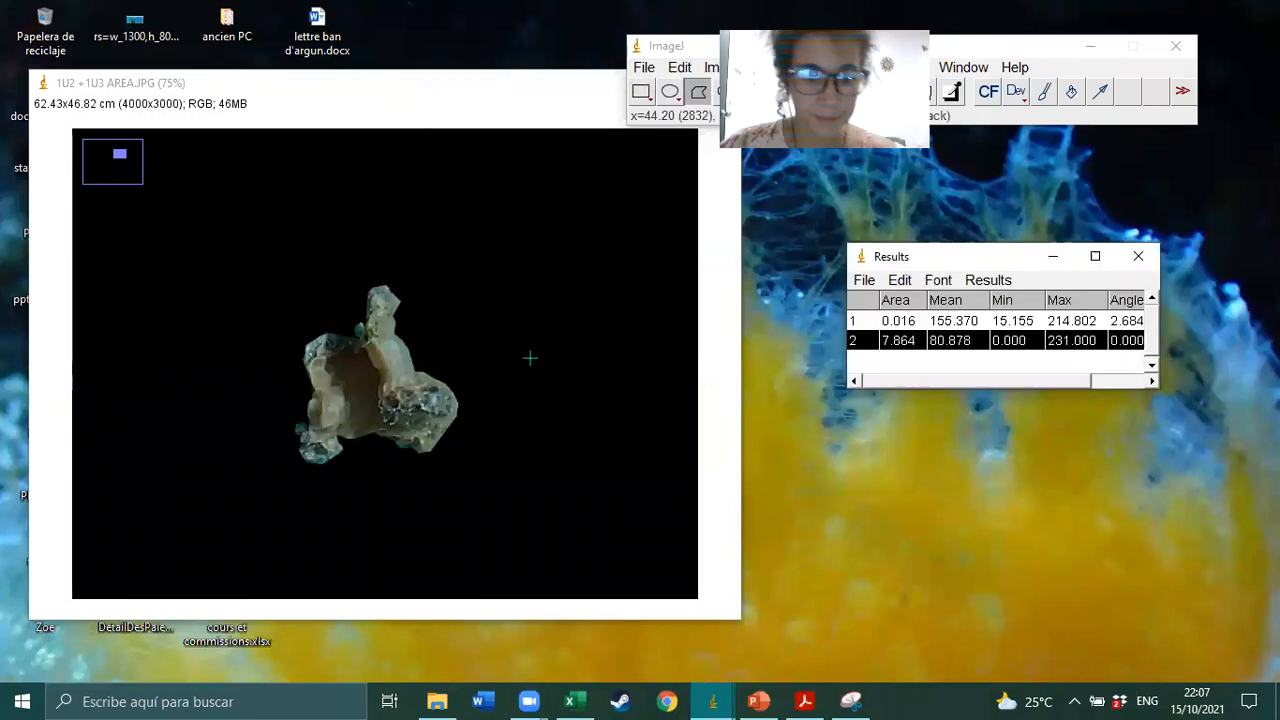
pyautogui.click(705, 101)
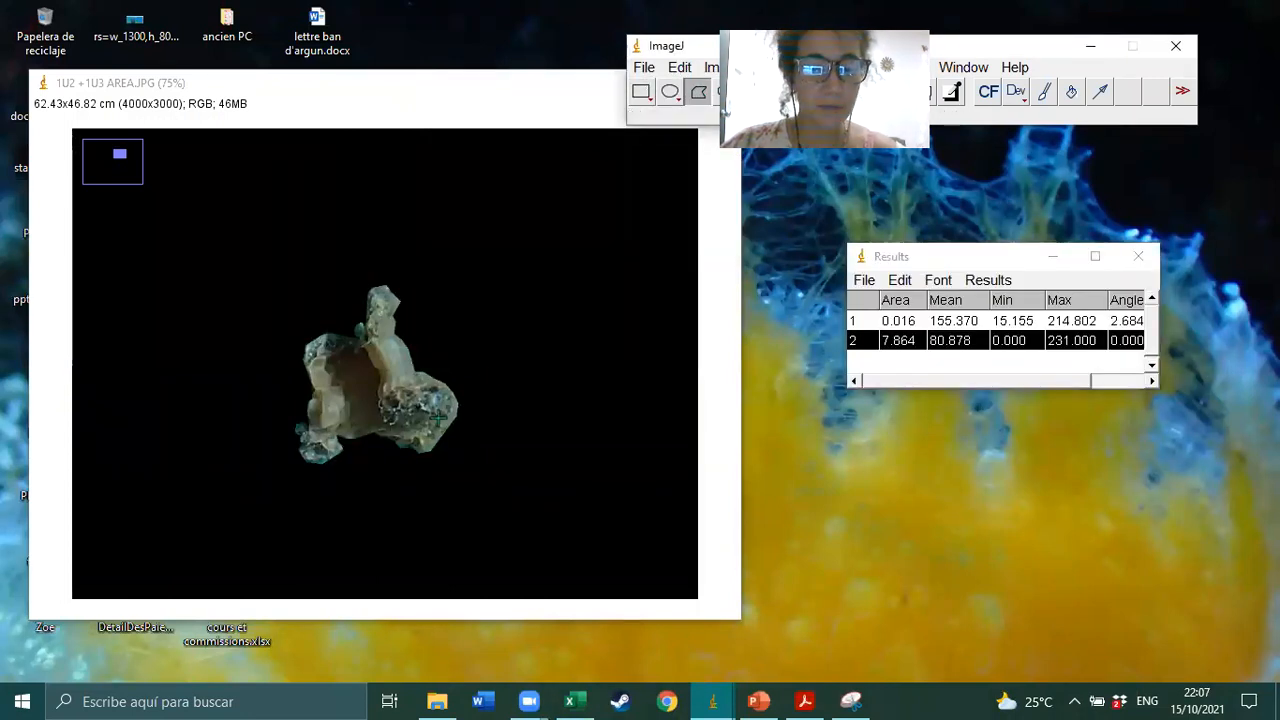
pyautogui.press('+')
pyautogui.press('+')
pyautogui.click(380, 364)
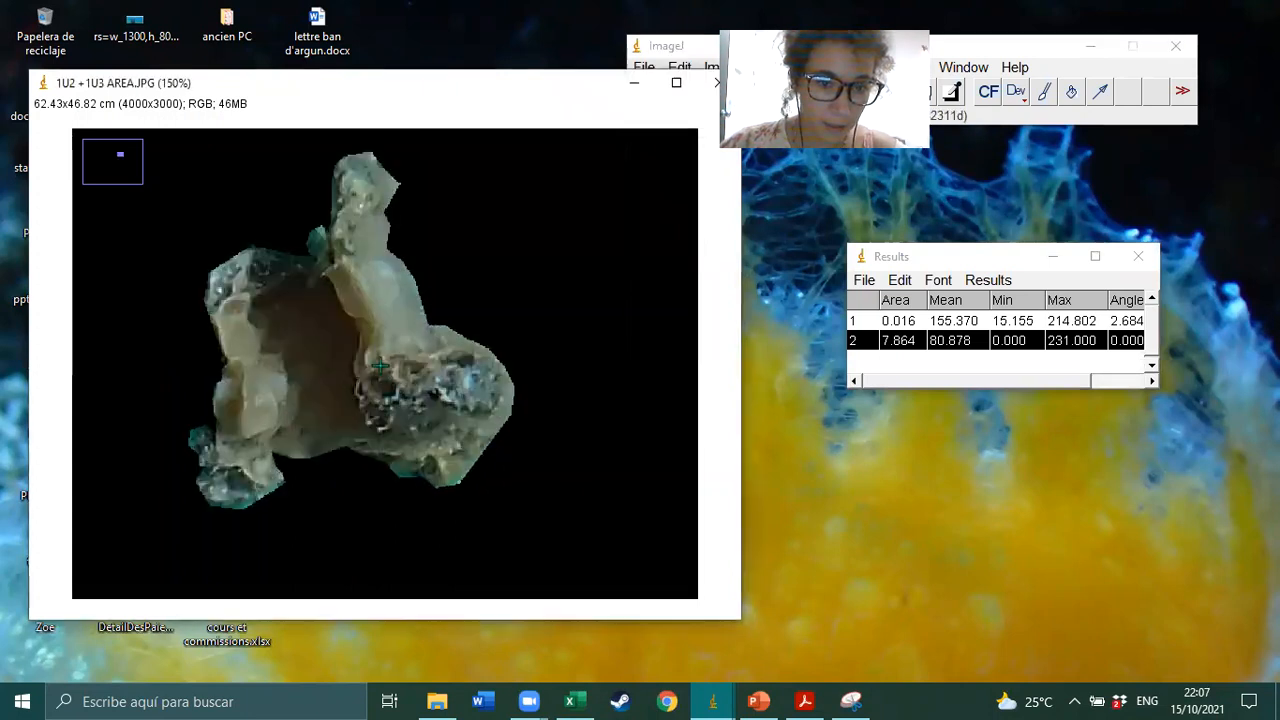
pyautogui.click(355, 390)
pyautogui.click(363, 420)
pyautogui.click(380, 433)
pyautogui.click(411, 437)
pyautogui.click(453, 417)
pyautogui.click(486, 408)
pyautogui.click(507, 376)
pyautogui.click(495, 366)
pyautogui.click(456, 359)
pyautogui.click(411, 359)
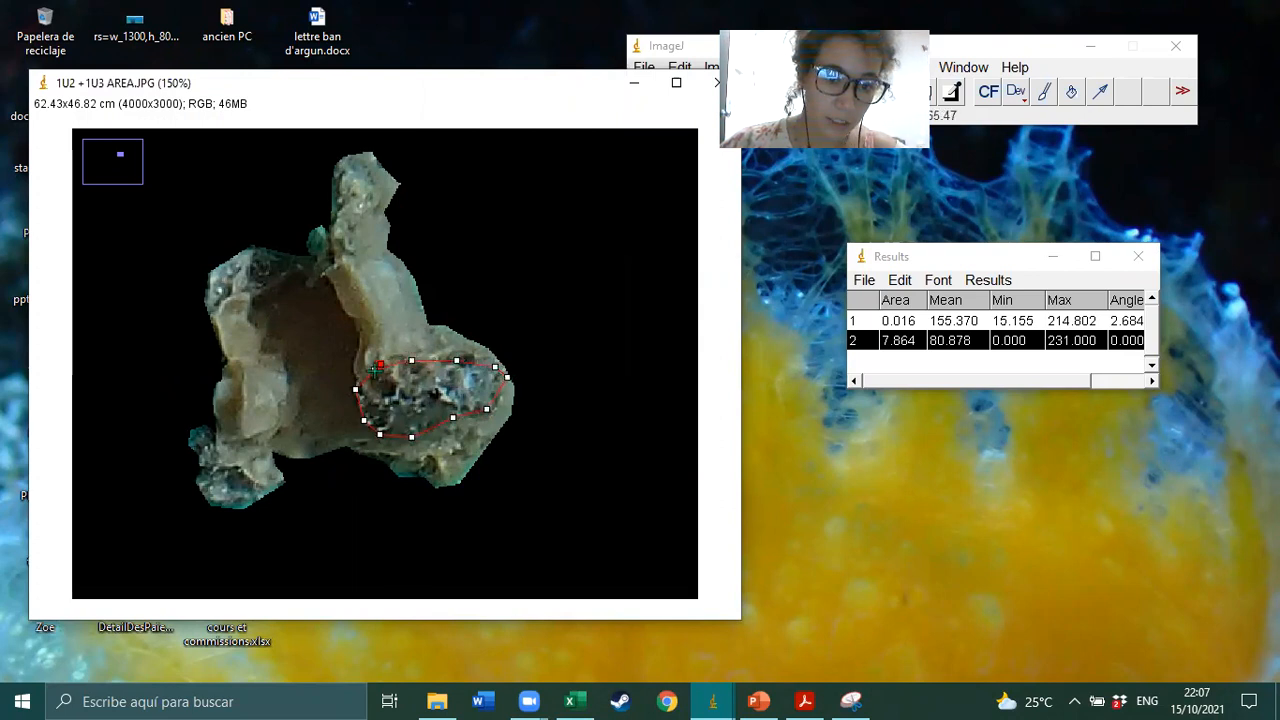
pyautogui.click(377, 365)
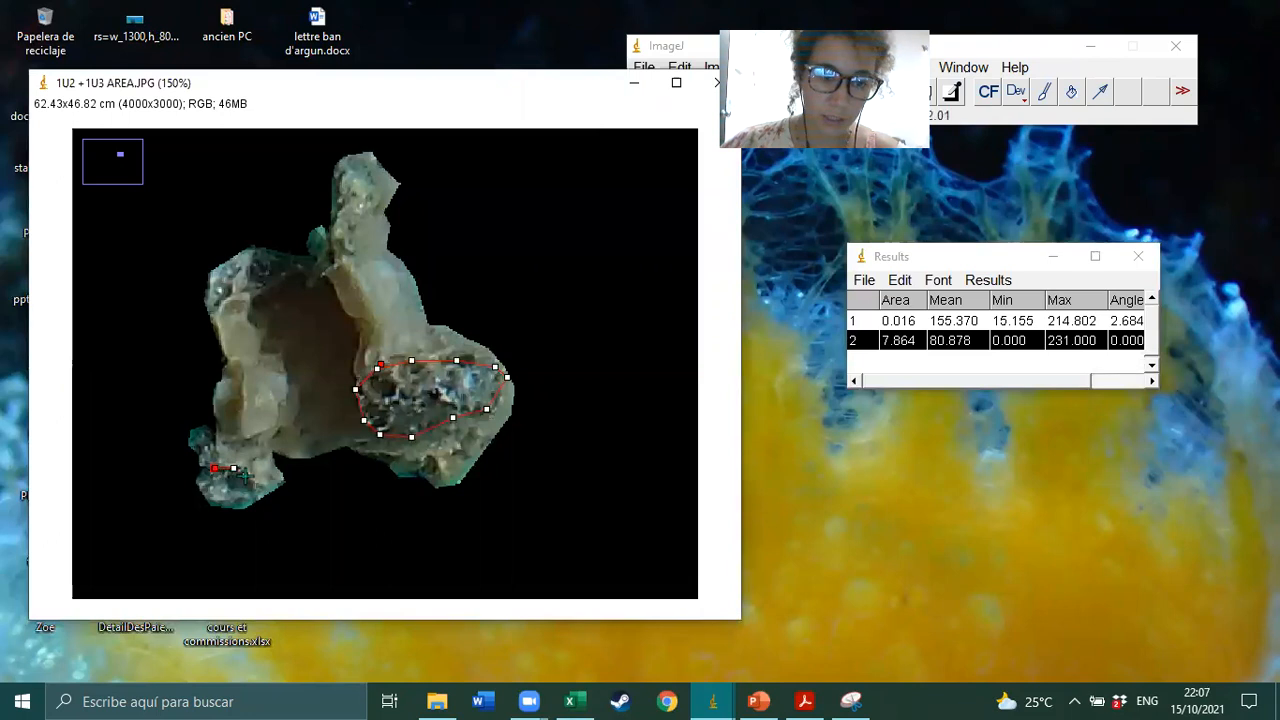
# Add polygons around the dead patches on the colony's lower-left tip and upper branch to the same selection.
pyautogui.click(245, 476)
pyautogui.click(212, 504)
pyautogui.click(214, 468)
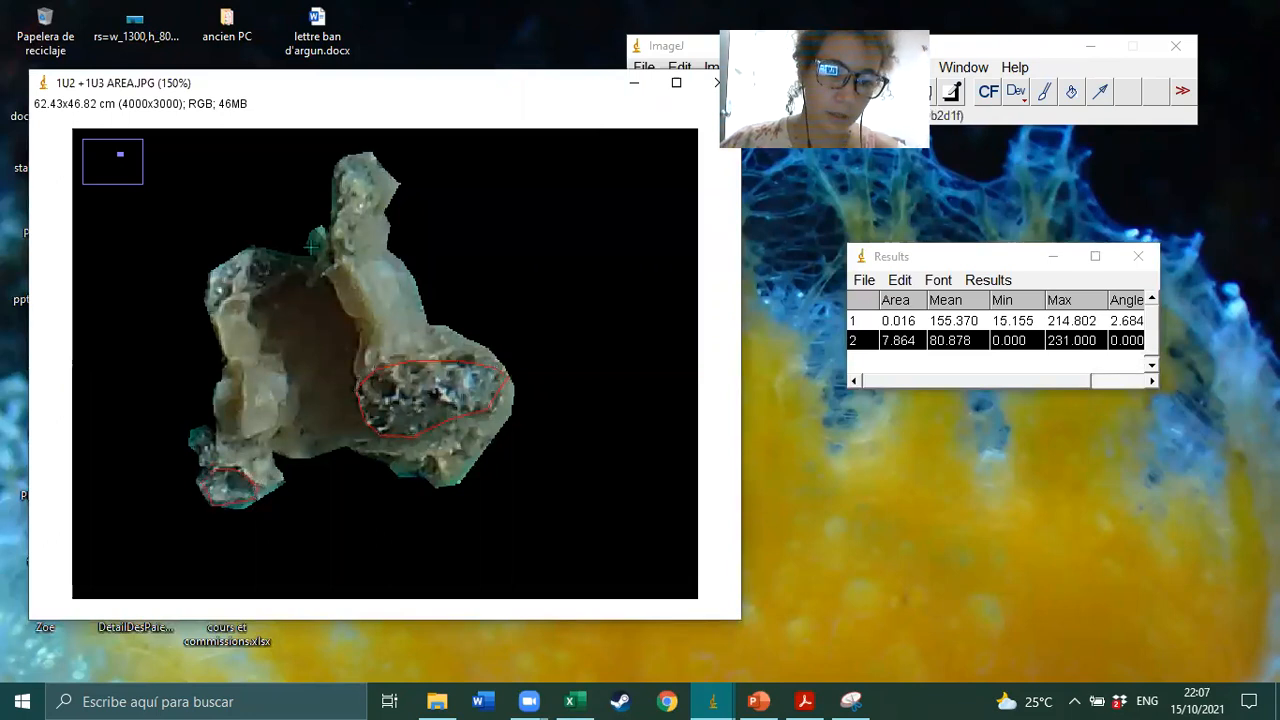
pyautogui.click(348, 158)
pyautogui.click(361, 170)
pyautogui.click(372, 189)
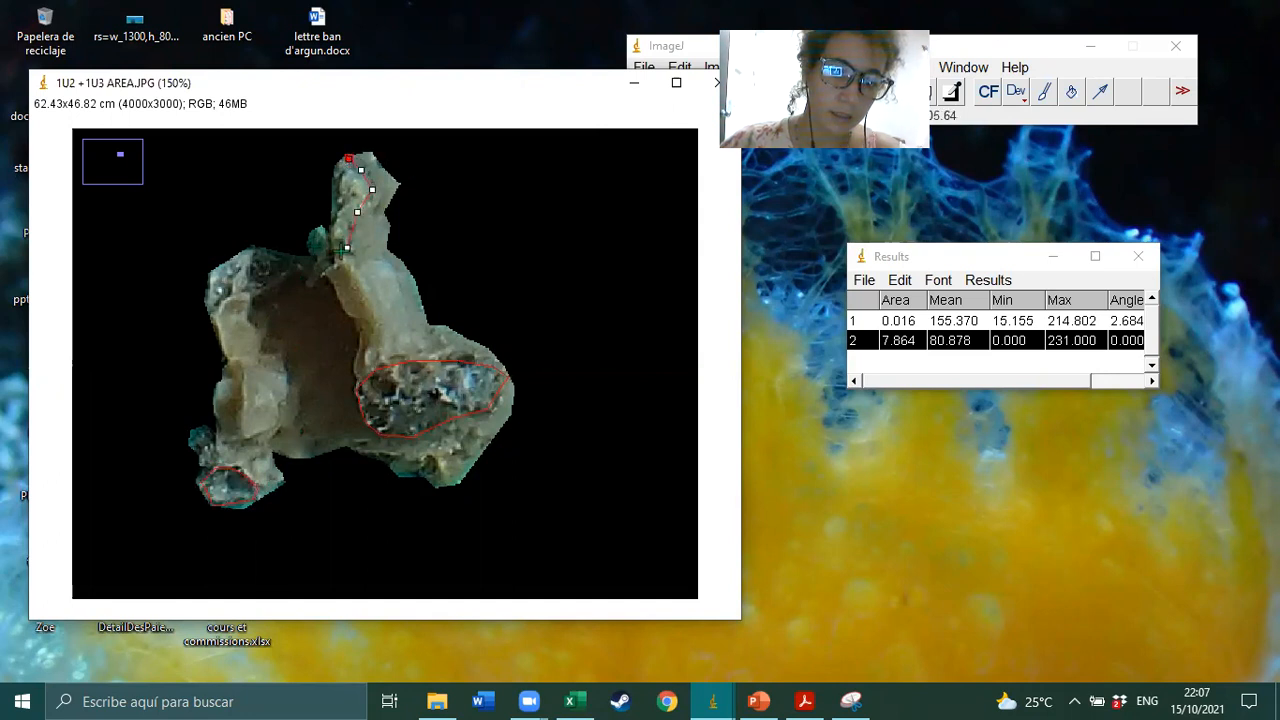
pyautogui.click(344, 162)
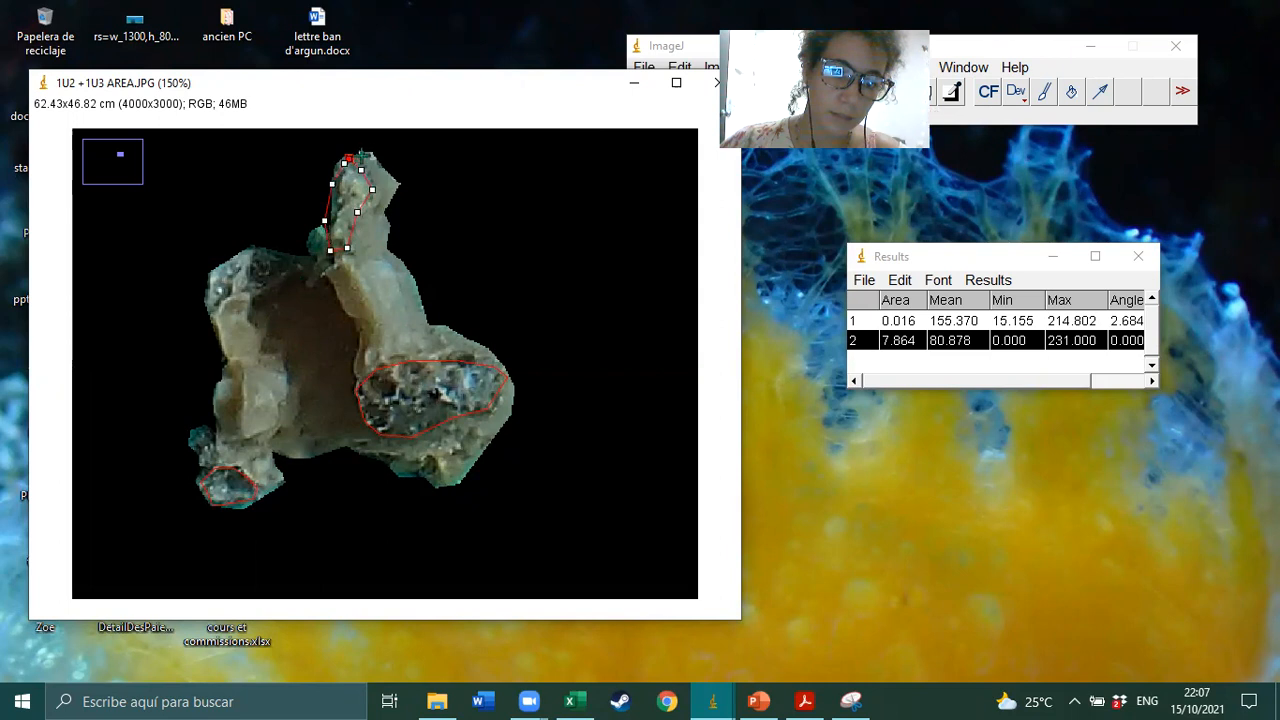
pyautogui.click(348, 158)
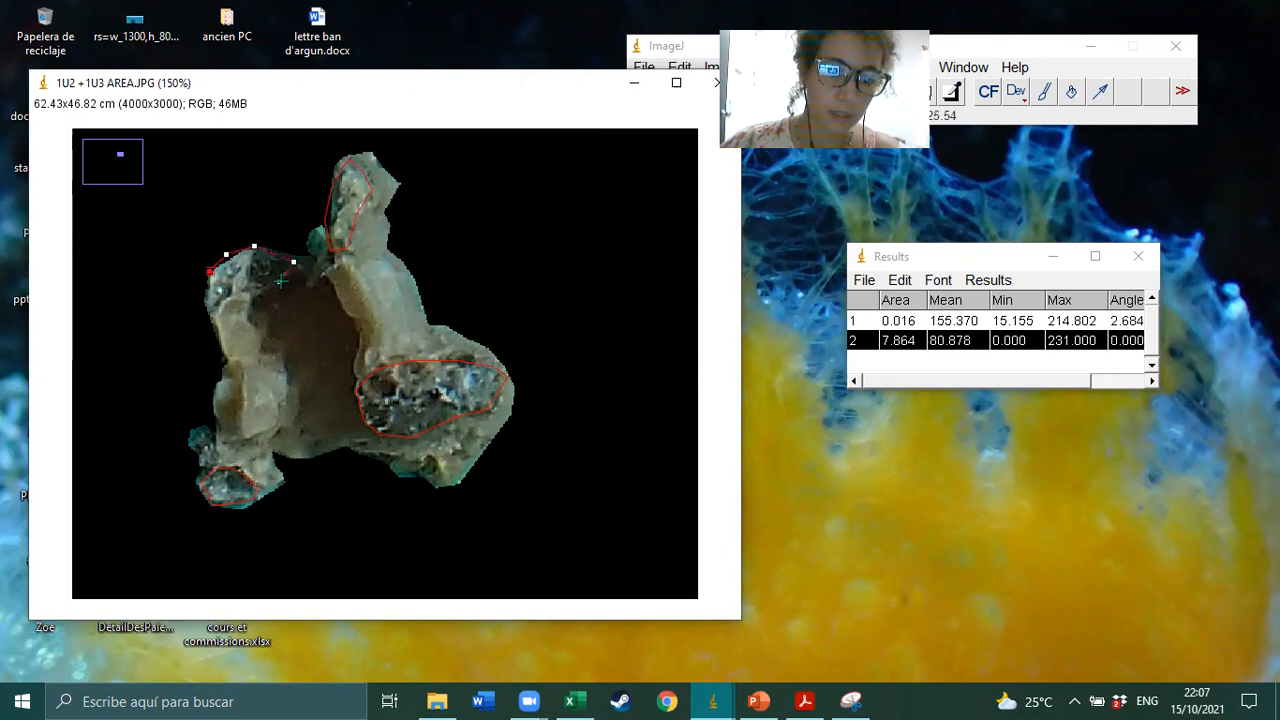
# Complete another added polygon around the dead patch at the colony's upper-left corner.
pyautogui.click(256, 293)
pyautogui.click(237, 293)
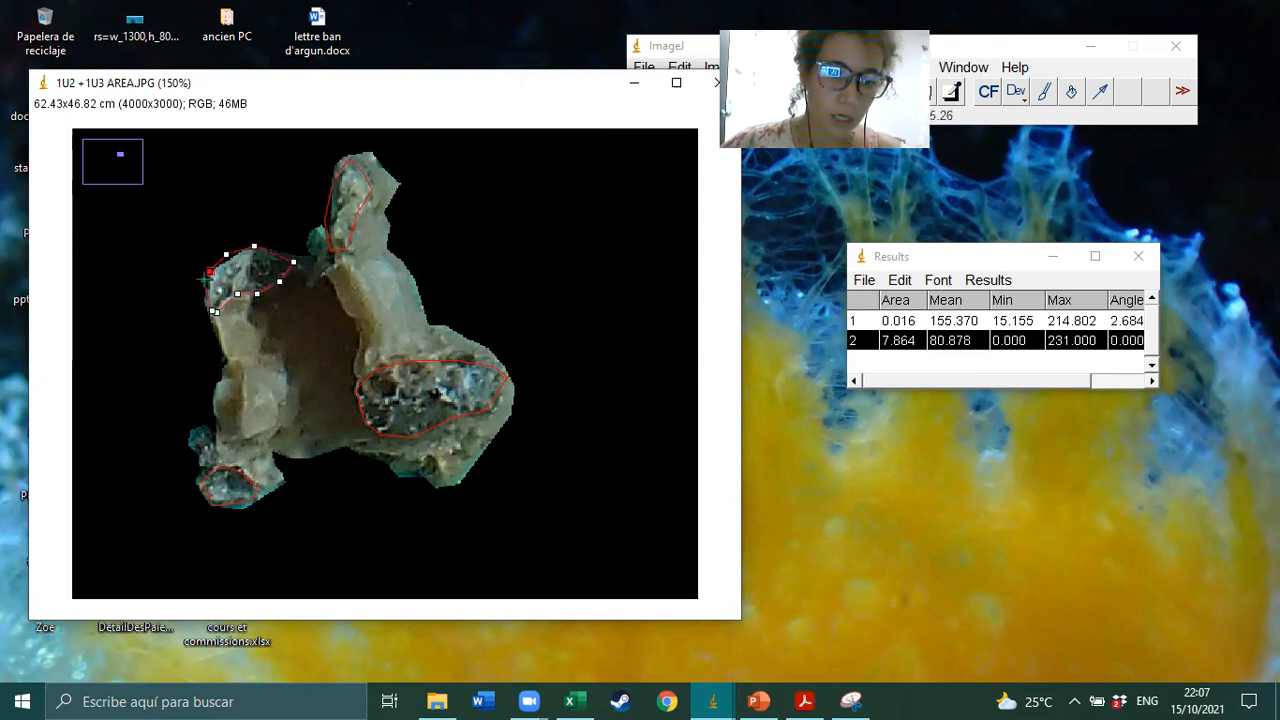
pyautogui.doubleClick(213, 311)
pyautogui.press('b')
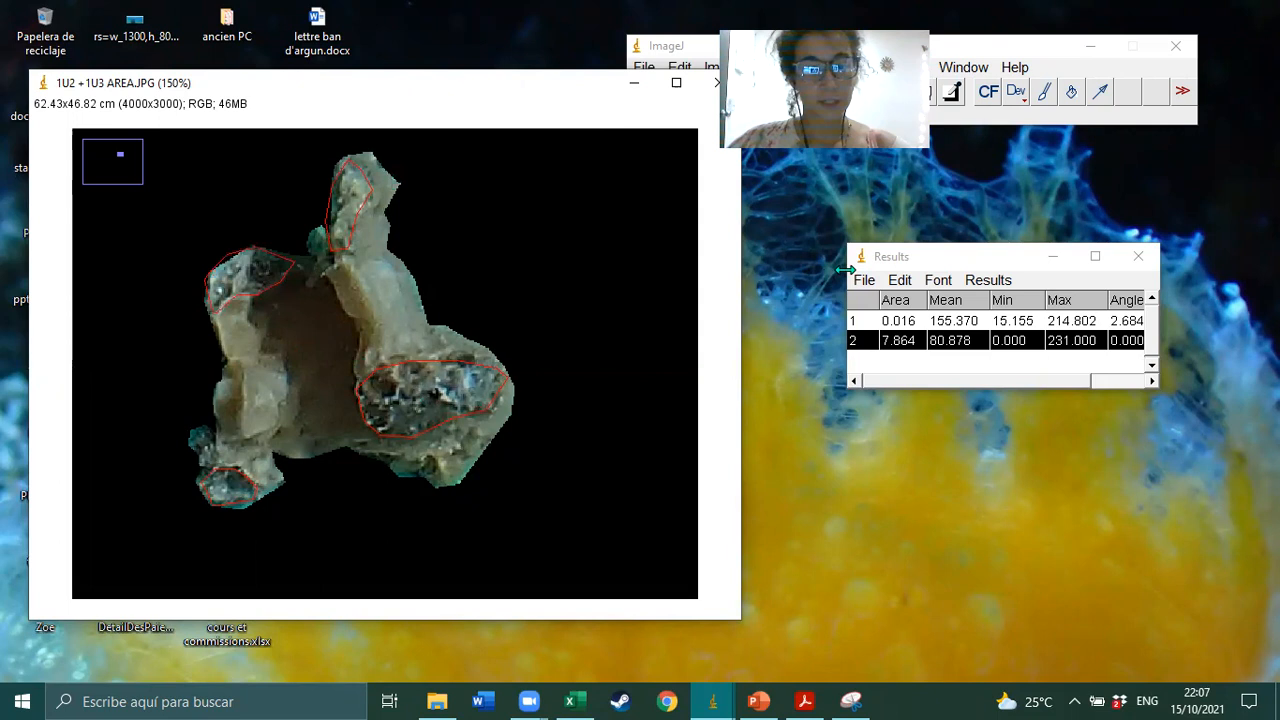
# Bring the ImageJ toolbar into clear view, measure the combined area of the dead-patch polygons and select its row in the results table.
pyautogui.click(1022, 57)
pyautogui.moveTo(1022, 57); pyautogui.dragTo(1102, 162)
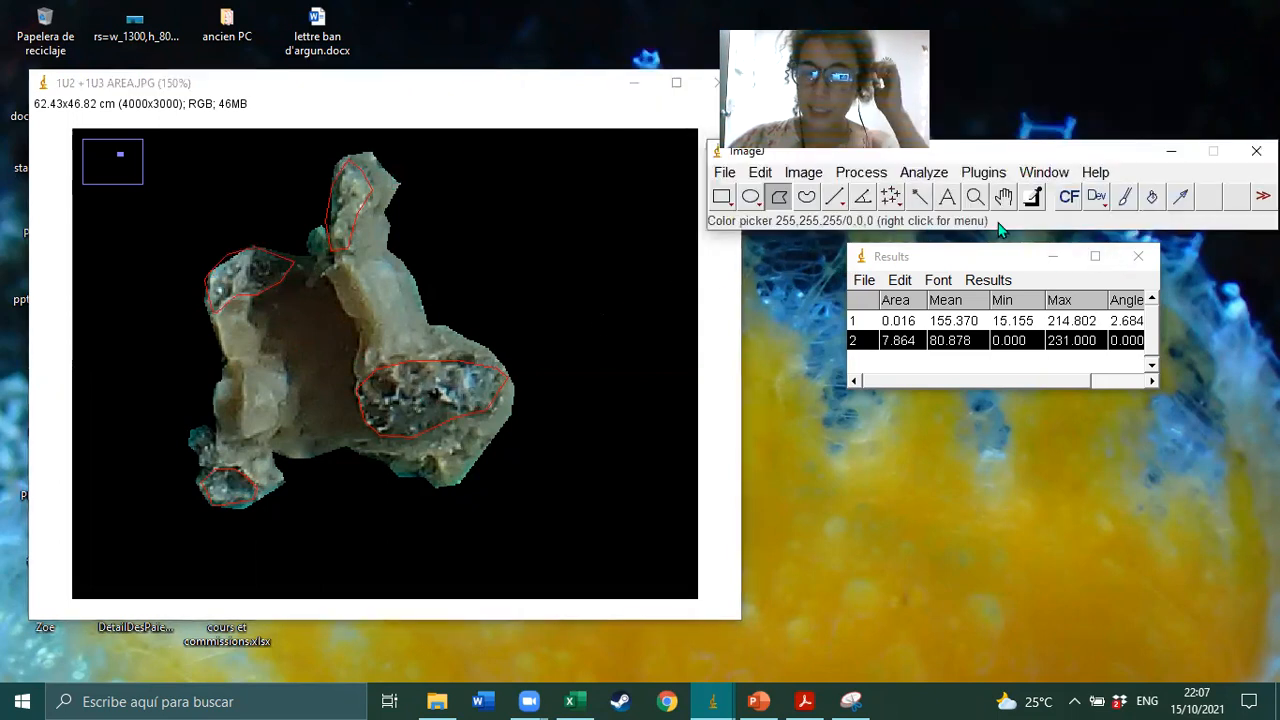
pyautogui.click(900, 178)
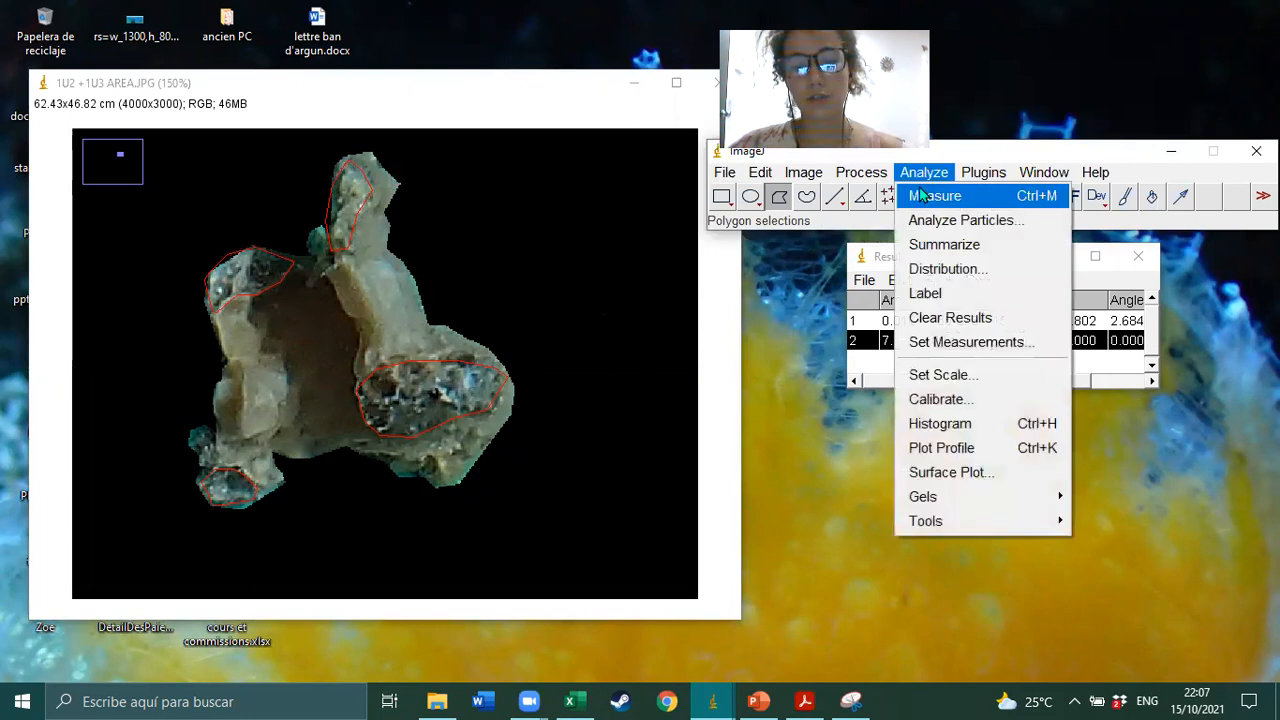
pyautogui.click(937, 194)
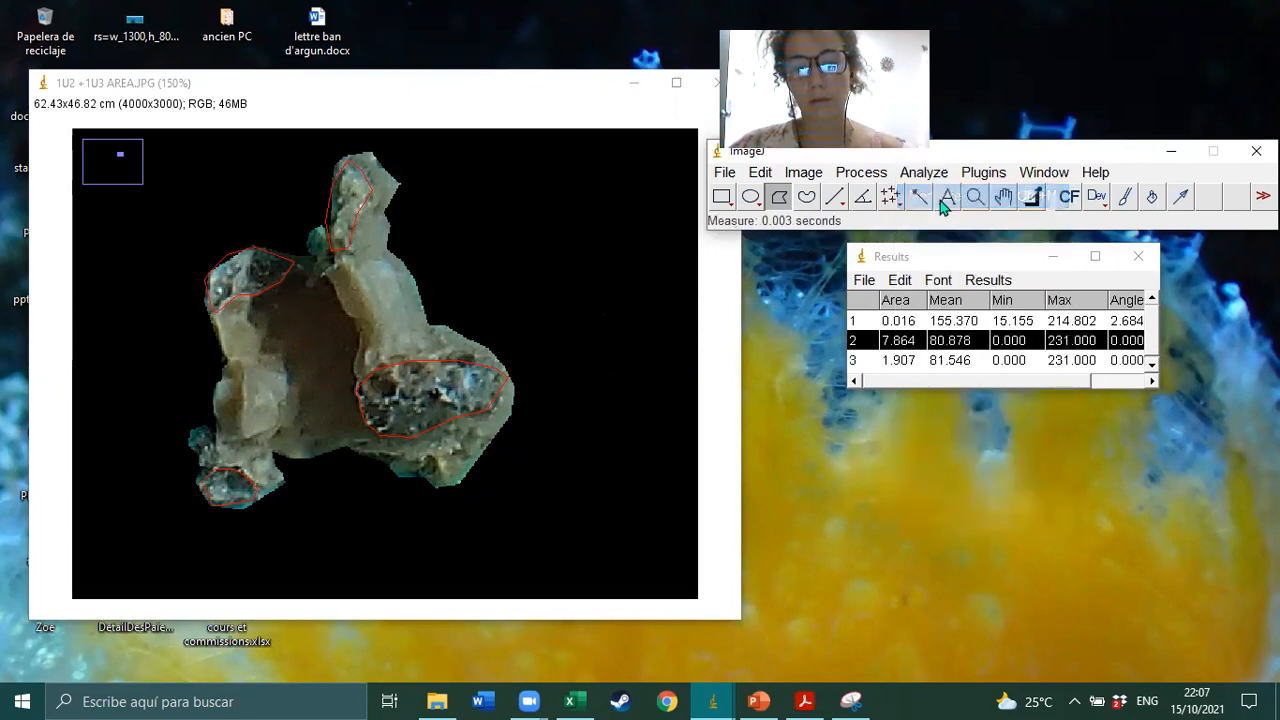
pyautogui.click(904, 366)
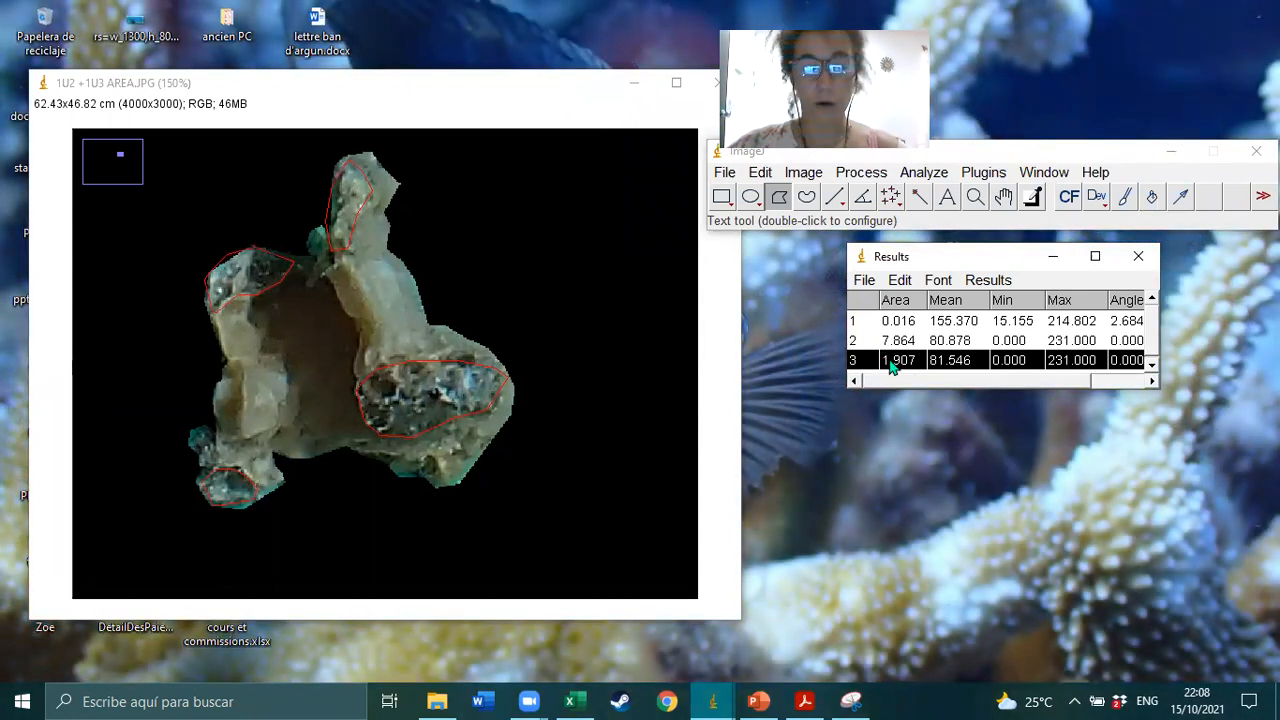
# Switch to the COLONIES MEASUREMENT DATABASE workbook in Excel, enter 1,9 as the dead area in the 1R1 row and minimise the workbook.
pyautogui.click(576, 701)
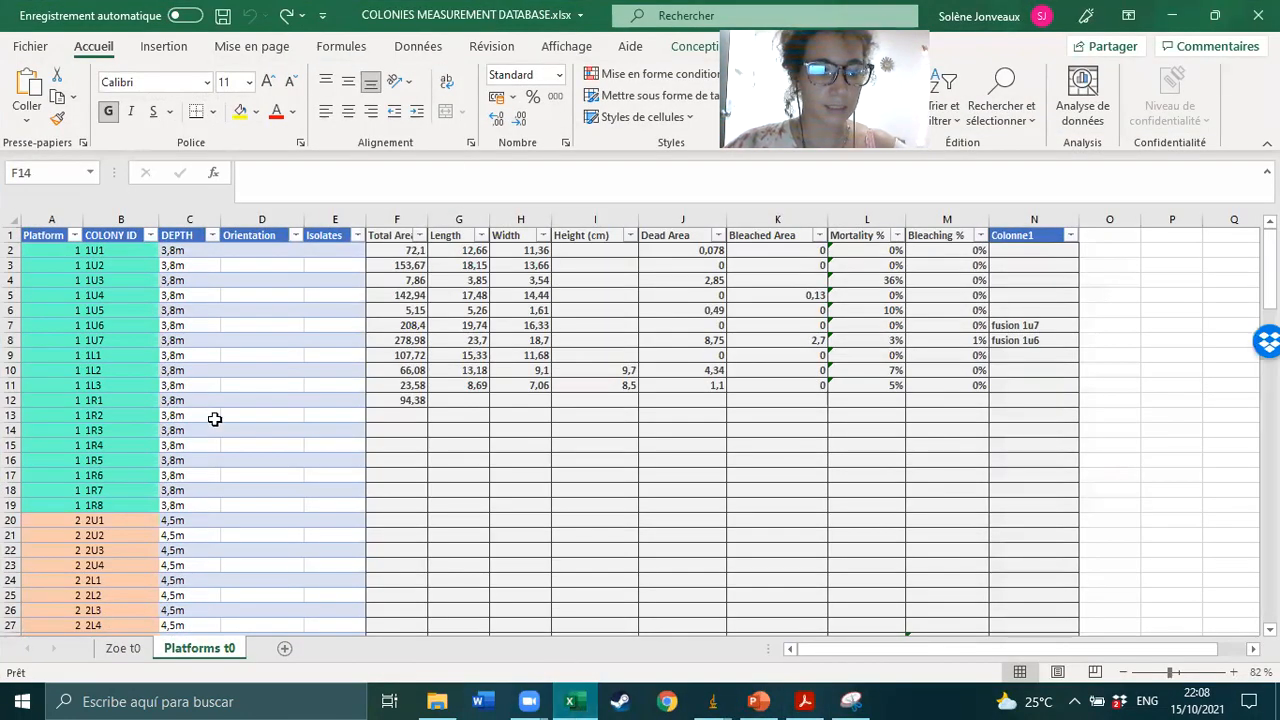
pyautogui.click(689, 404)
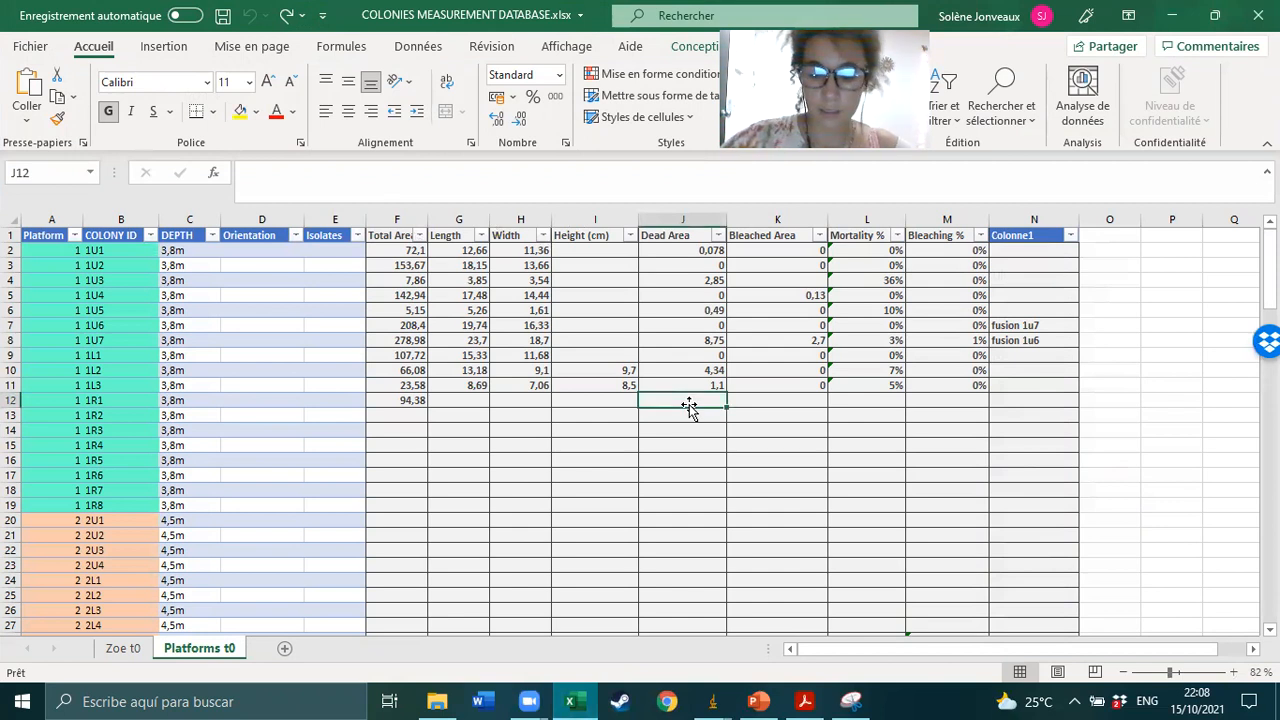
pyautogui.write('1,9')
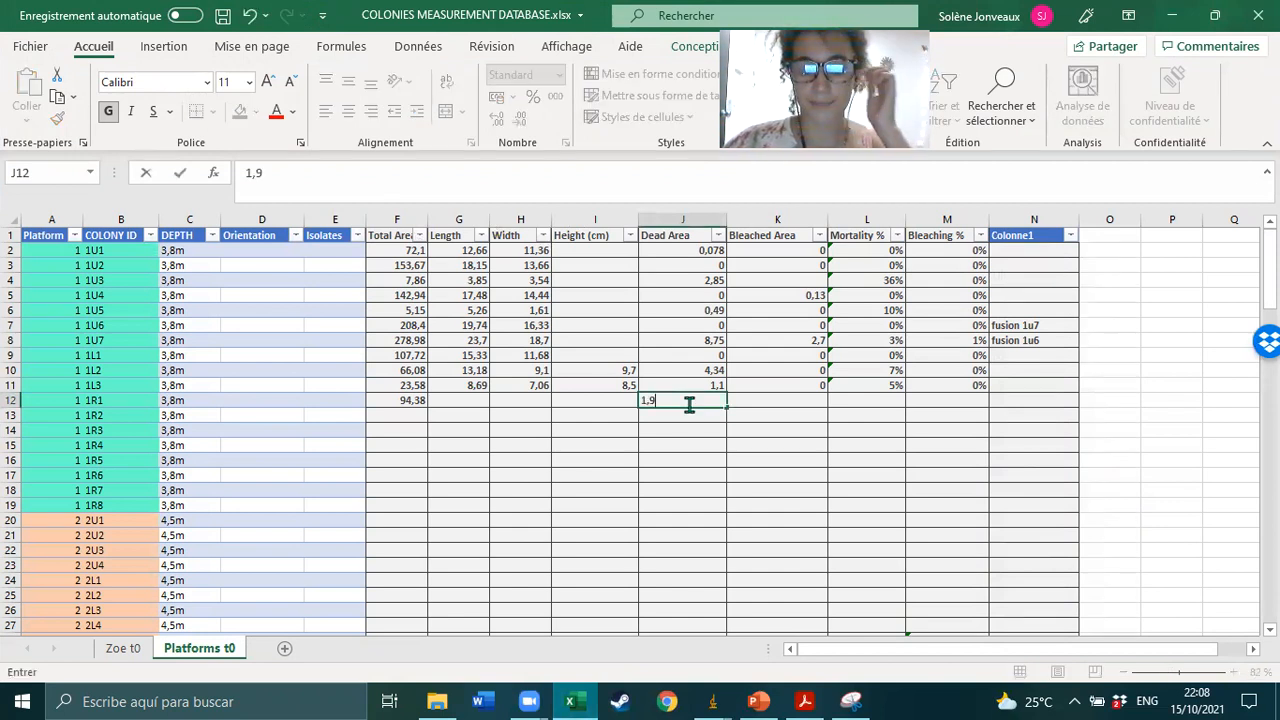
pyautogui.click(1172, 15)
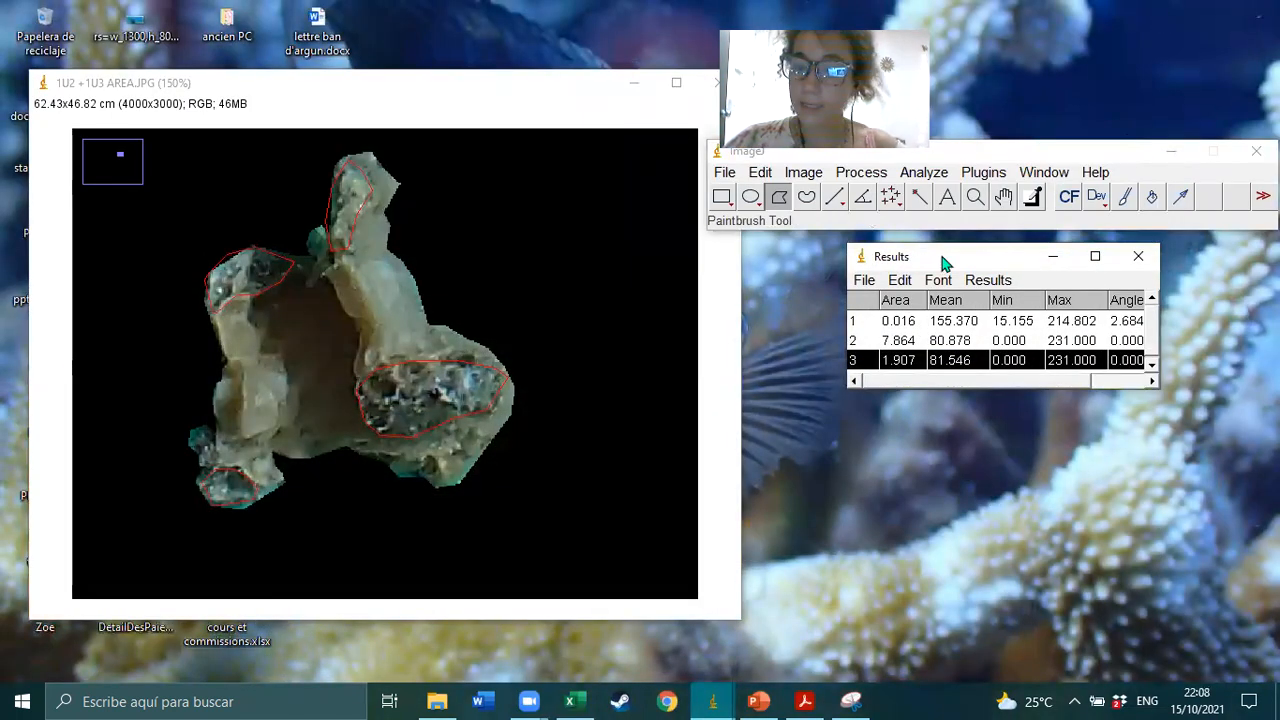
# Place the results table over the top corner of the outlined colony image and capture both together with the Snipping Tool.
pyautogui.moveTo(937, 262); pyautogui.dragTo(547, 28)
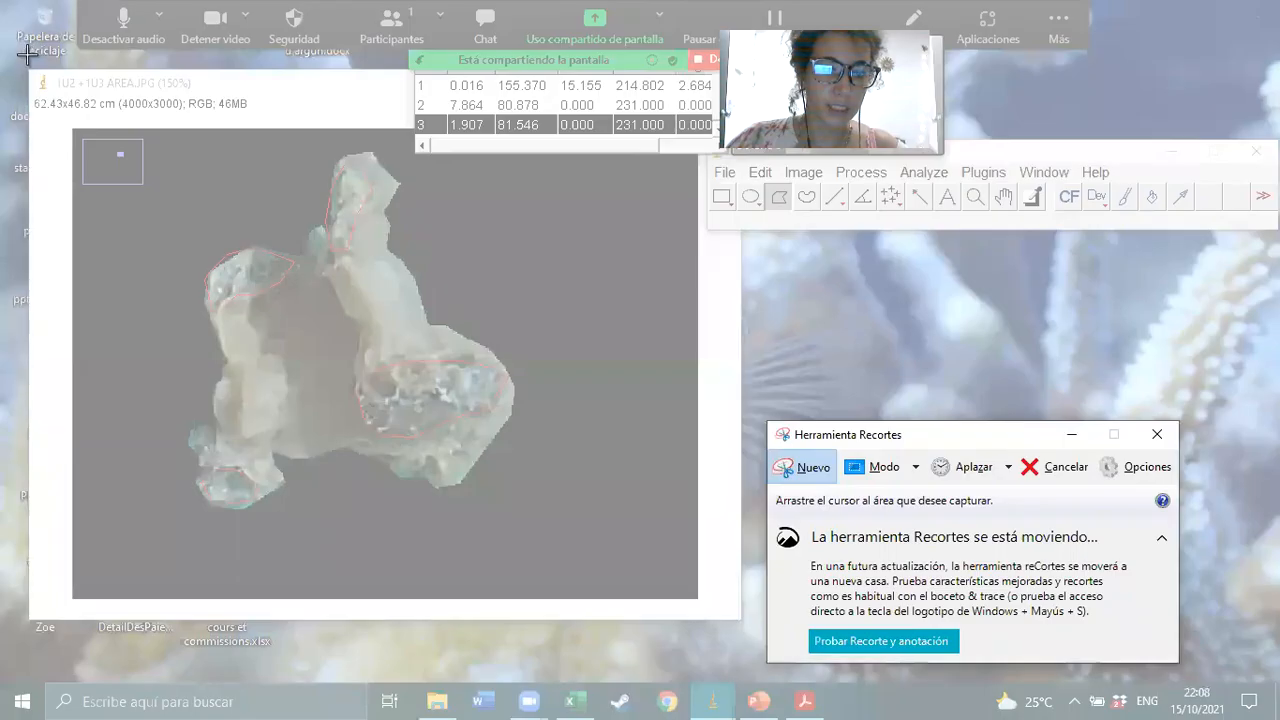
pyautogui.moveTo(28, 57); pyautogui.dragTo(748, 617)
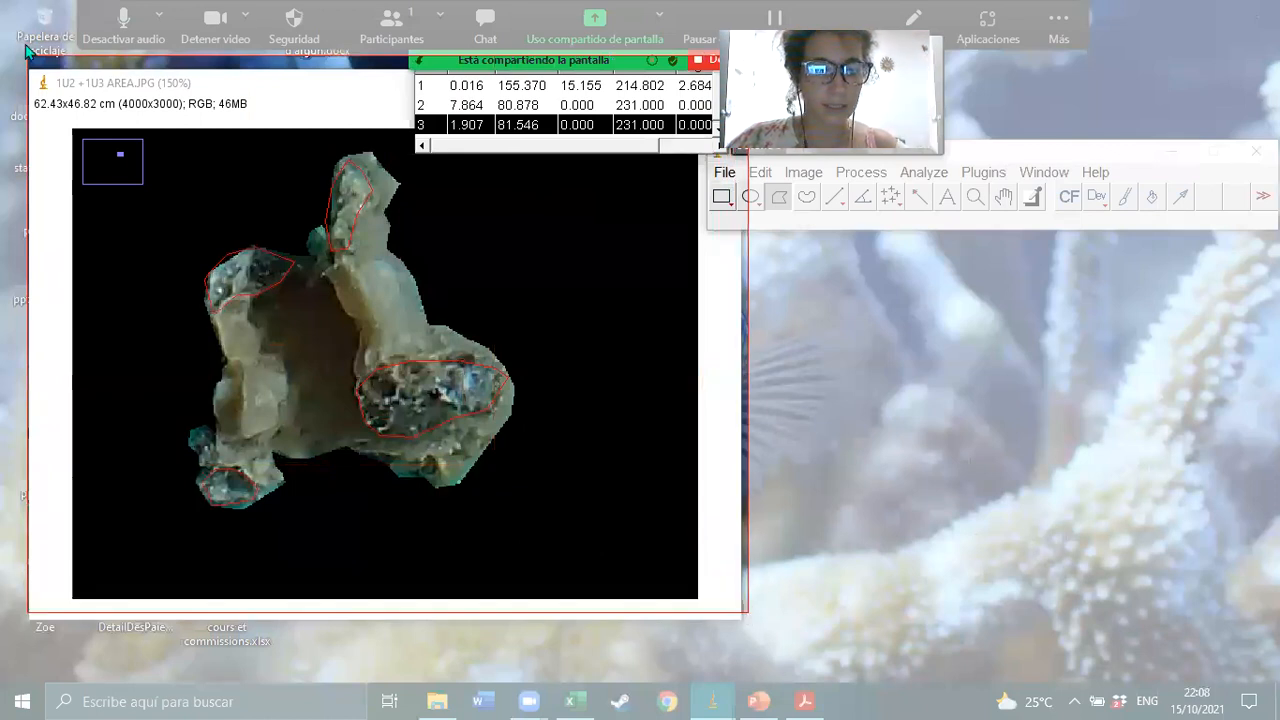
# Start saving the snip as a PNG named 1u2 dead area, cancel the save and close the Snipping Tool without keeping the snip.
pyautogui.hotkey('ctrl', 's')
pyautogui.write('1u2 dead area')
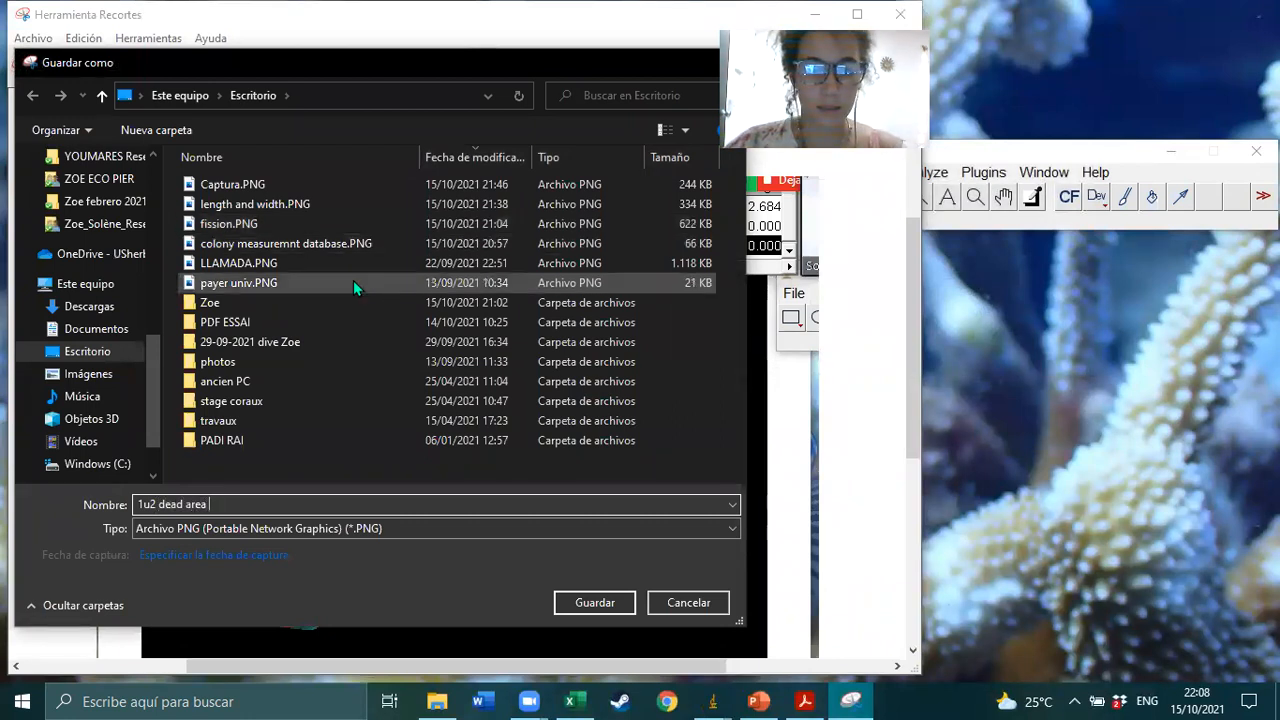
pyautogui.click(704, 604)
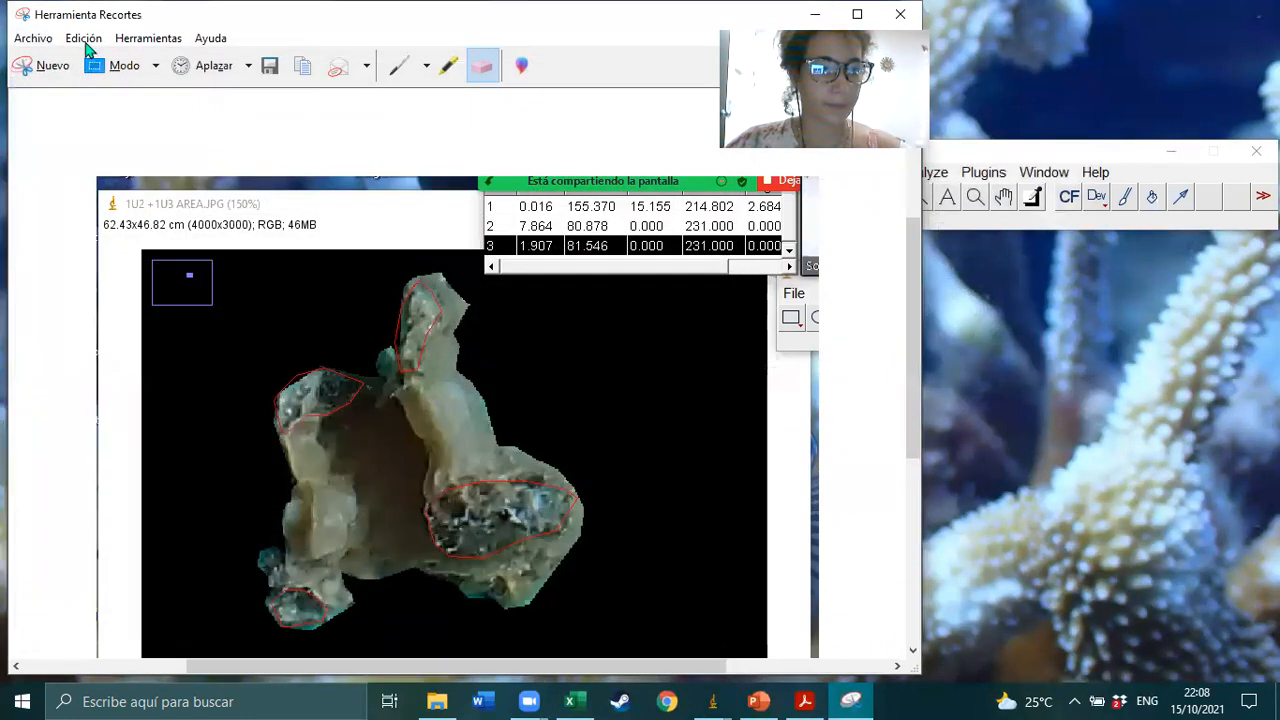
pyautogui.moveTo(572, 15); pyautogui.dragTo(462, 68)
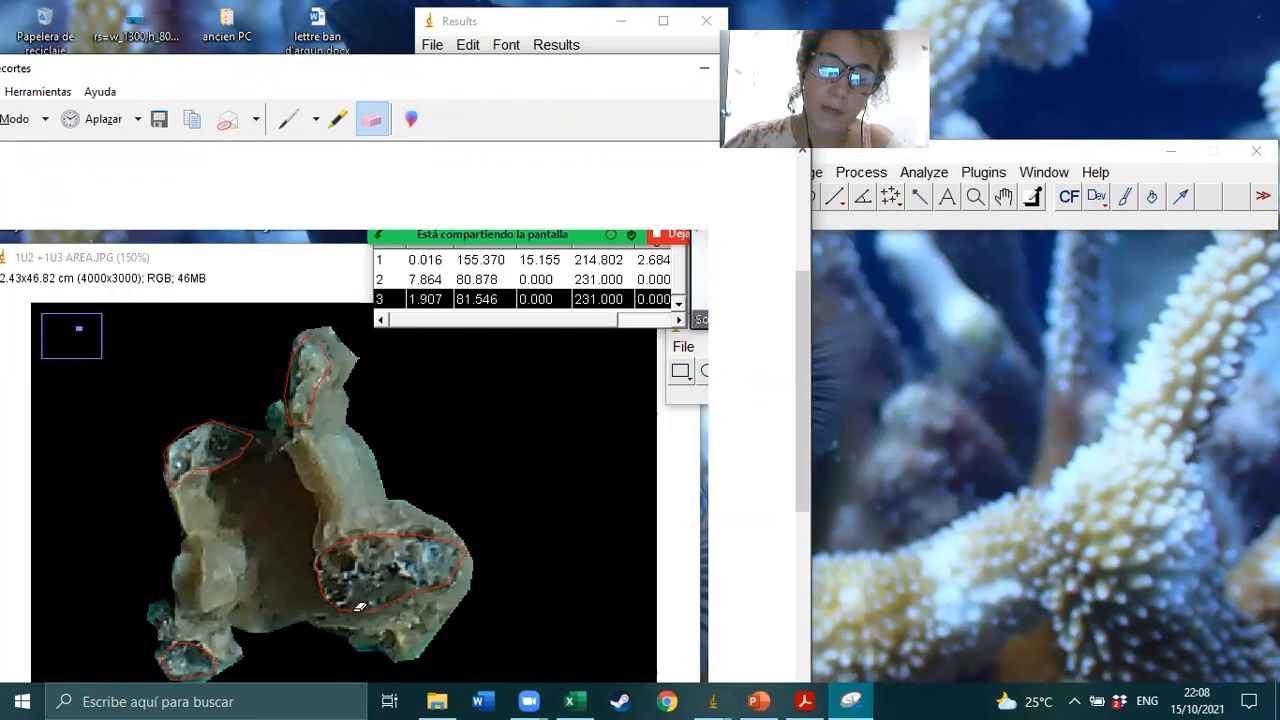
pyautogui.moveTo(565, 82); pyautogui.dragTo(383, 95)
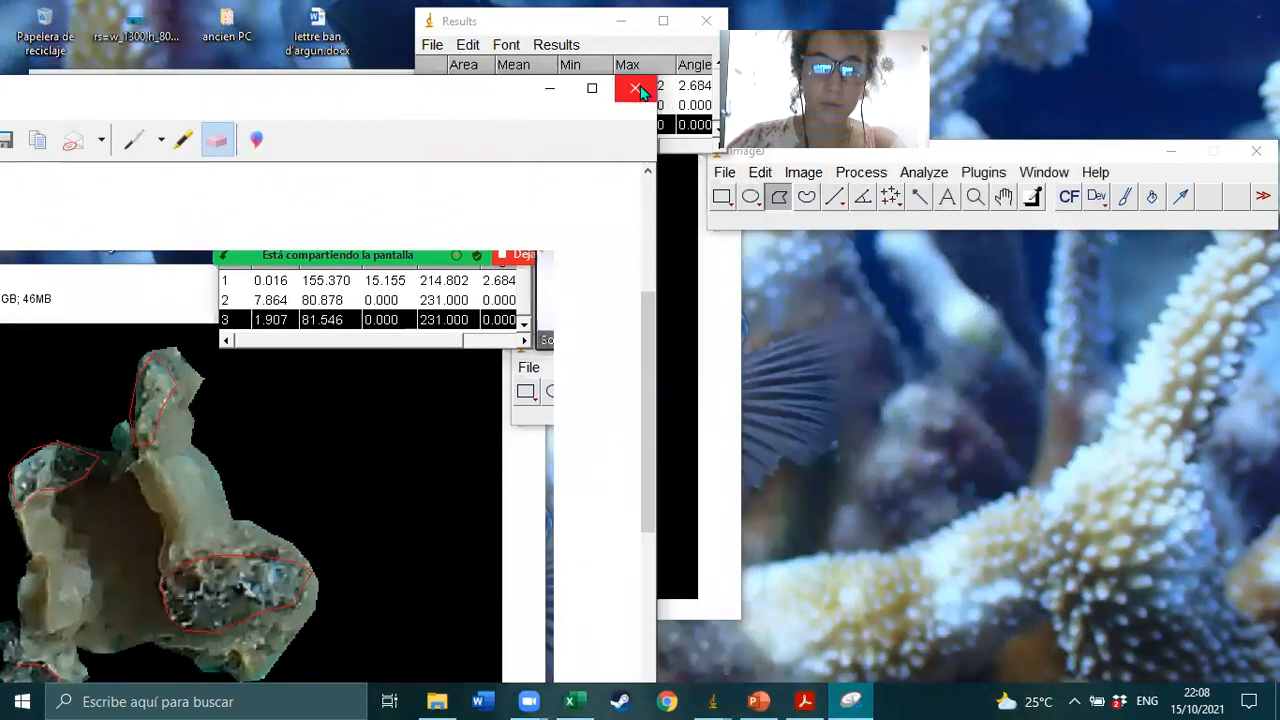
pyautogui.moveTo(471, 91); pyautogui.dragTo(880, 236)
pyautogui.click(1092, 220)
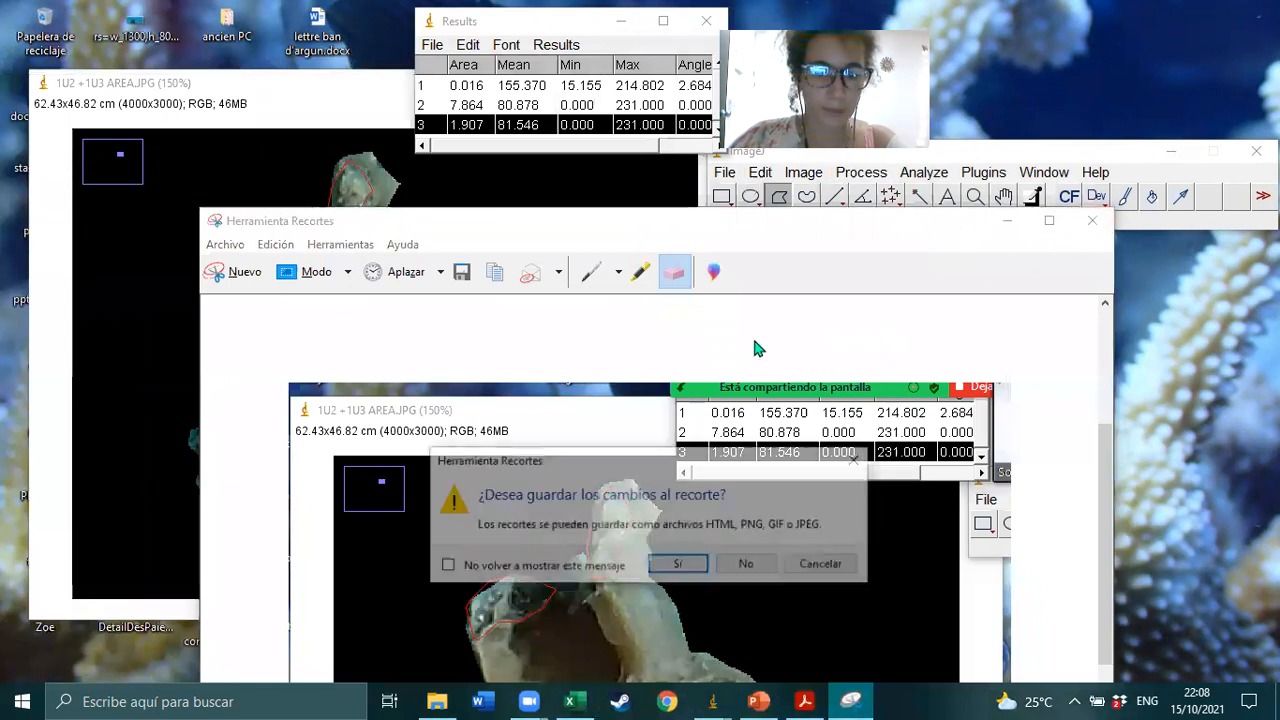
pyautogui.click(748, 566)
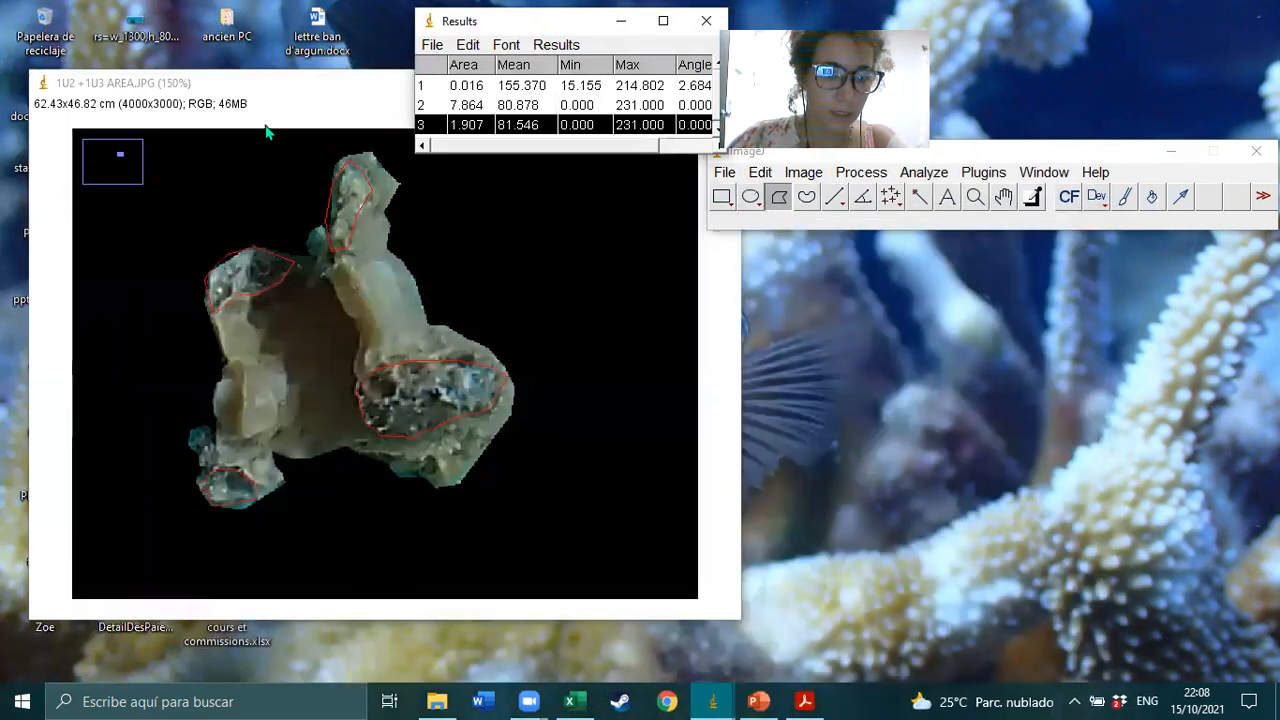
# Switch to the PowerPoint presentation, review the Length and Width slide as a slide show and exit the show.
pyautogui.click(293, 93)
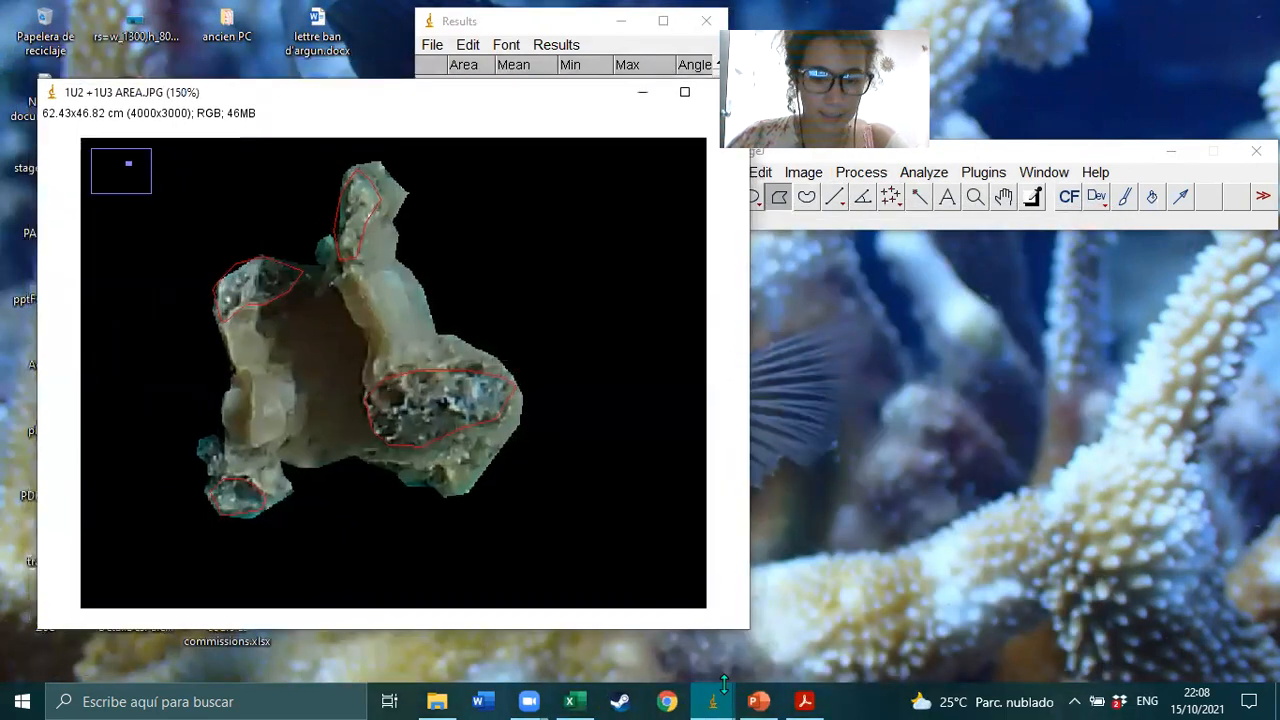
pyautogui.click(759, 701)
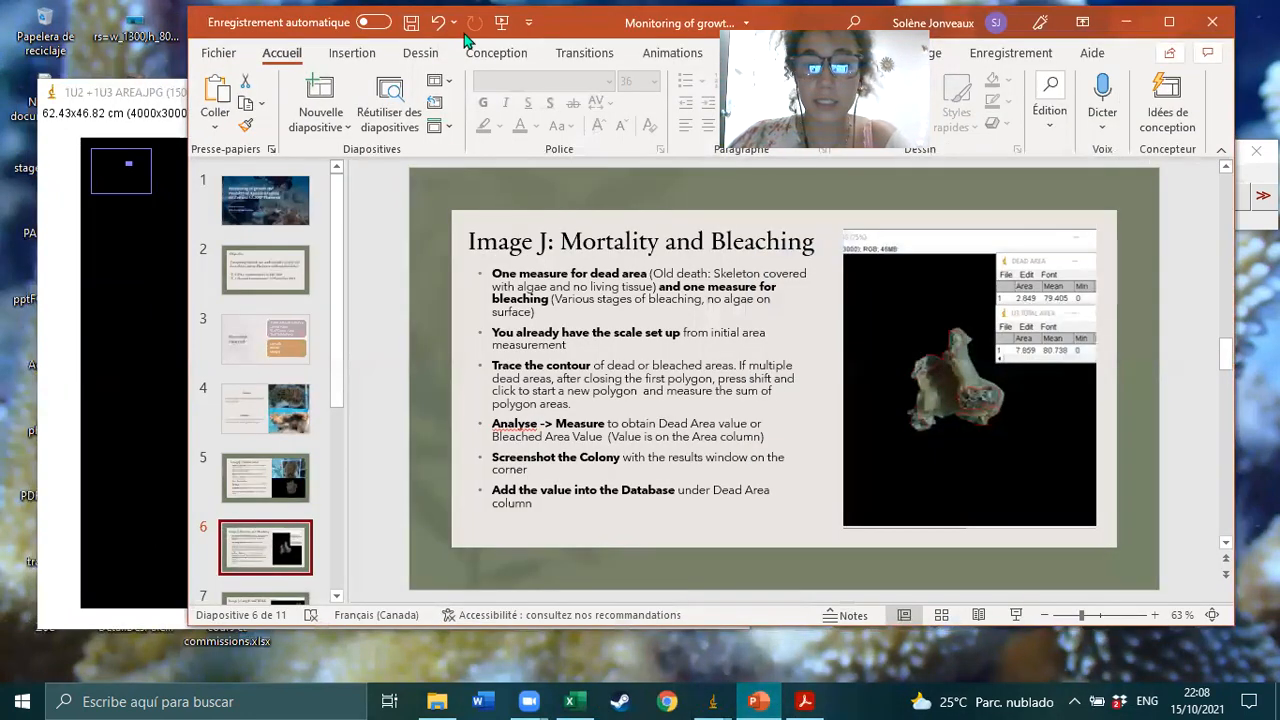
pyautogui.click(1126, 30)
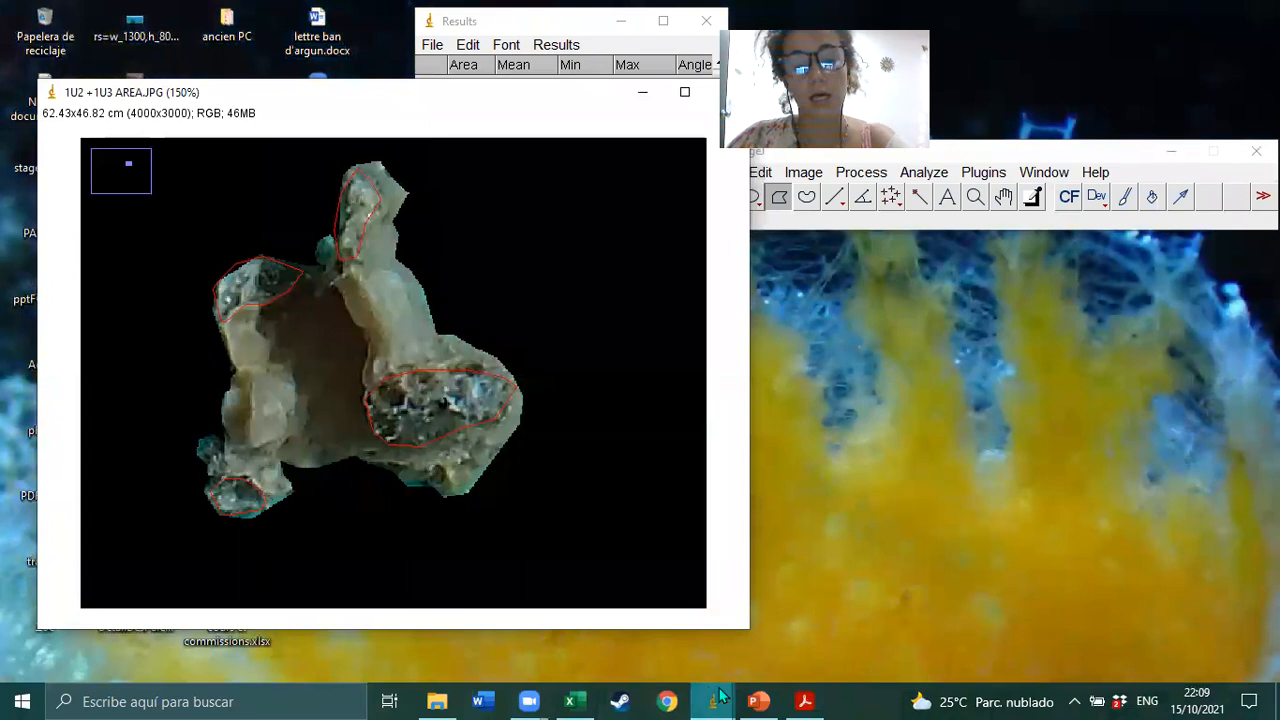
pyautogui.moveTo(758, 700)
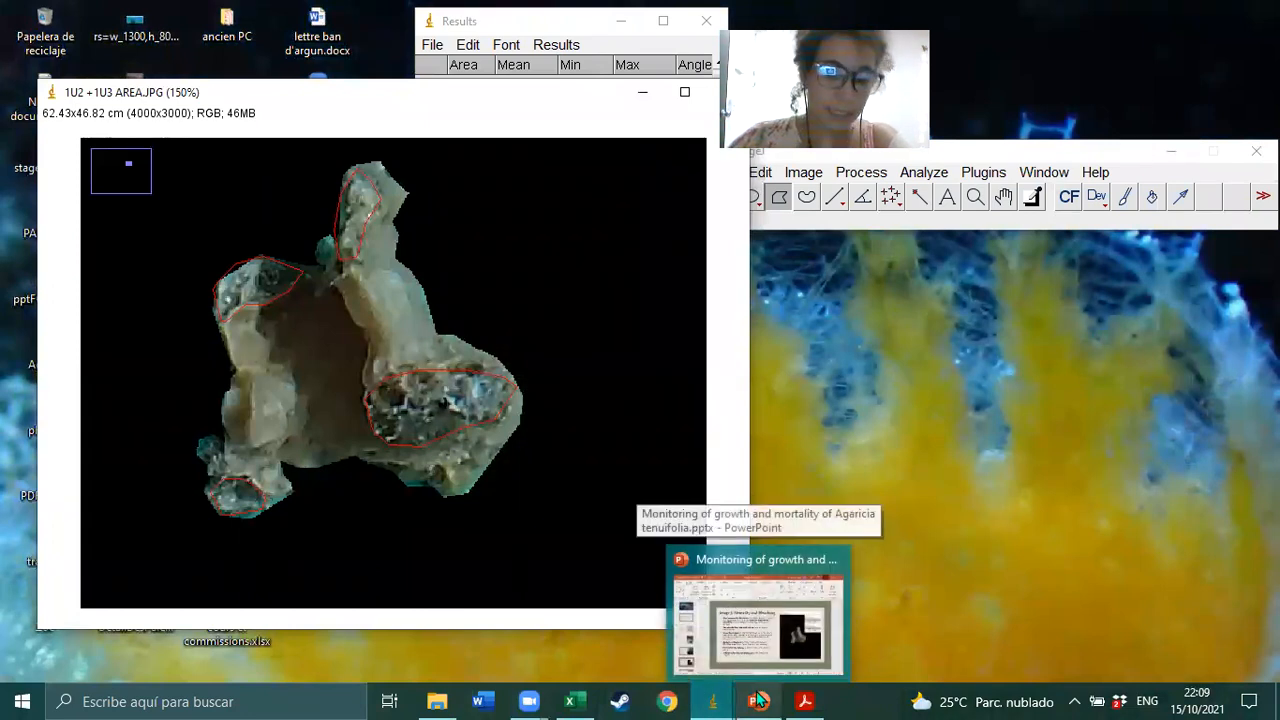
pyautogui.click(735, 625)
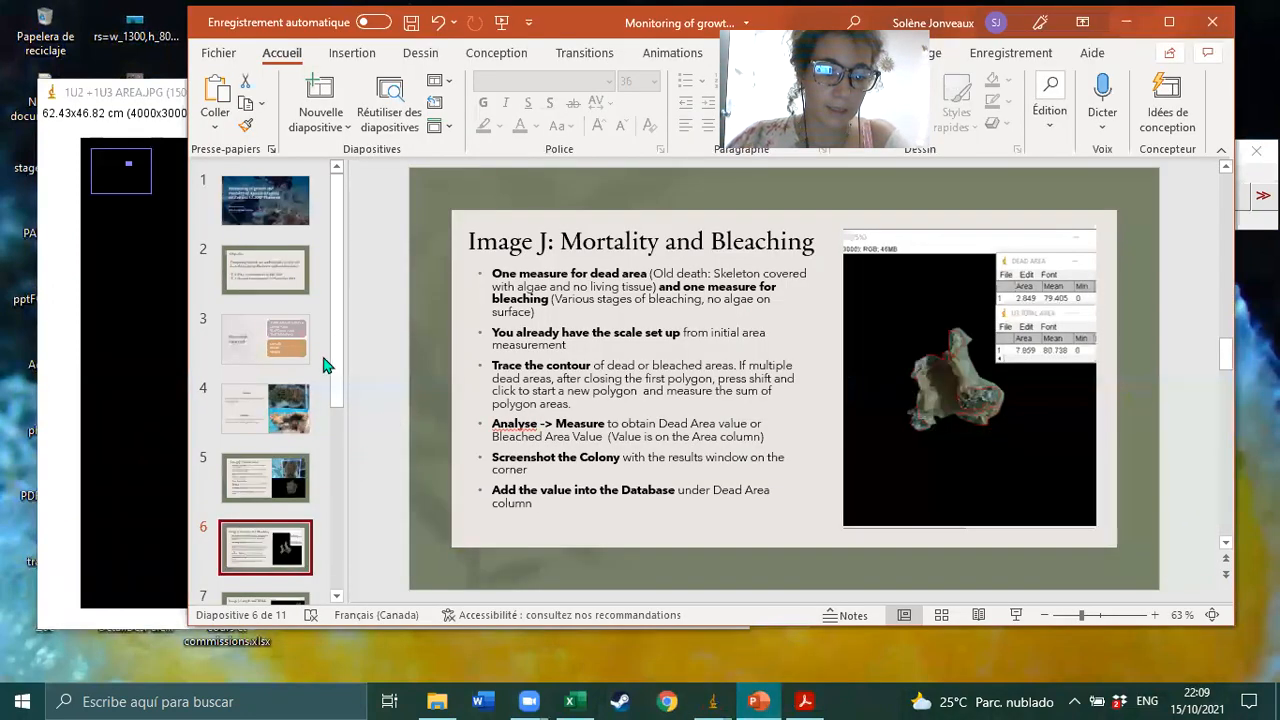
pyautogui.scroll(-3, 329, 394)
pyautogui.click(305, 466)
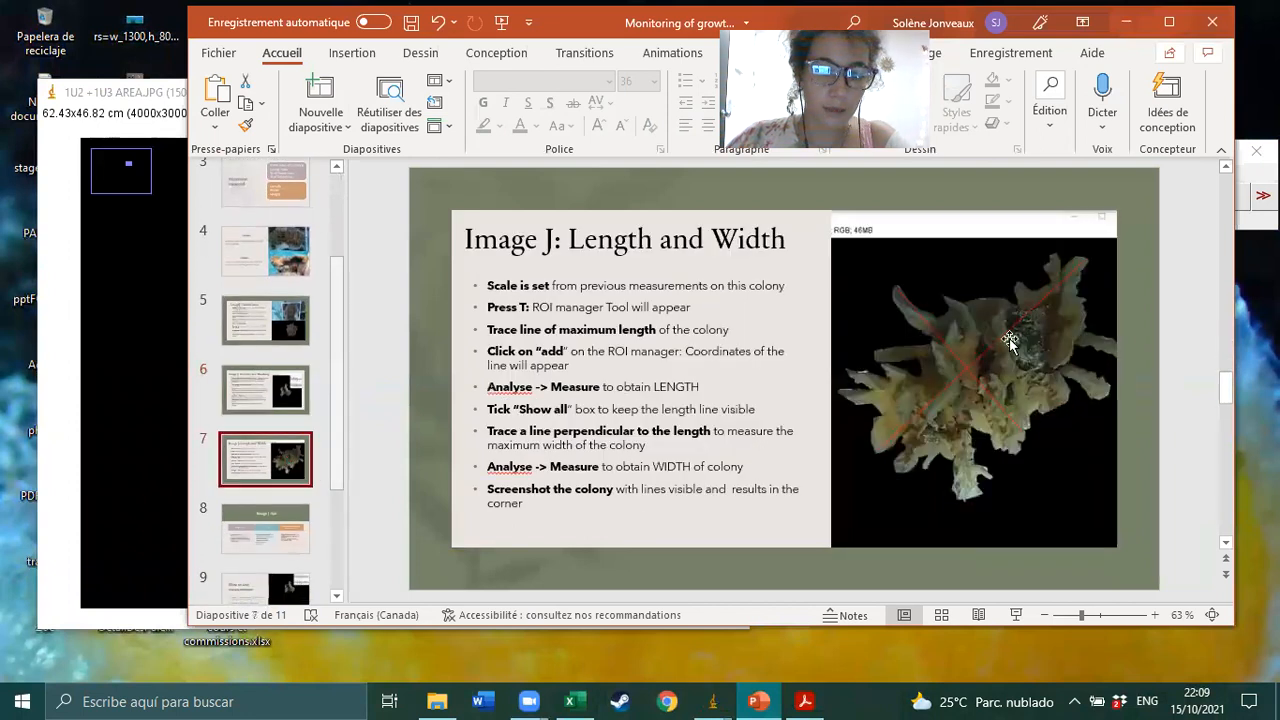
pyautogui.click(1016, 615)
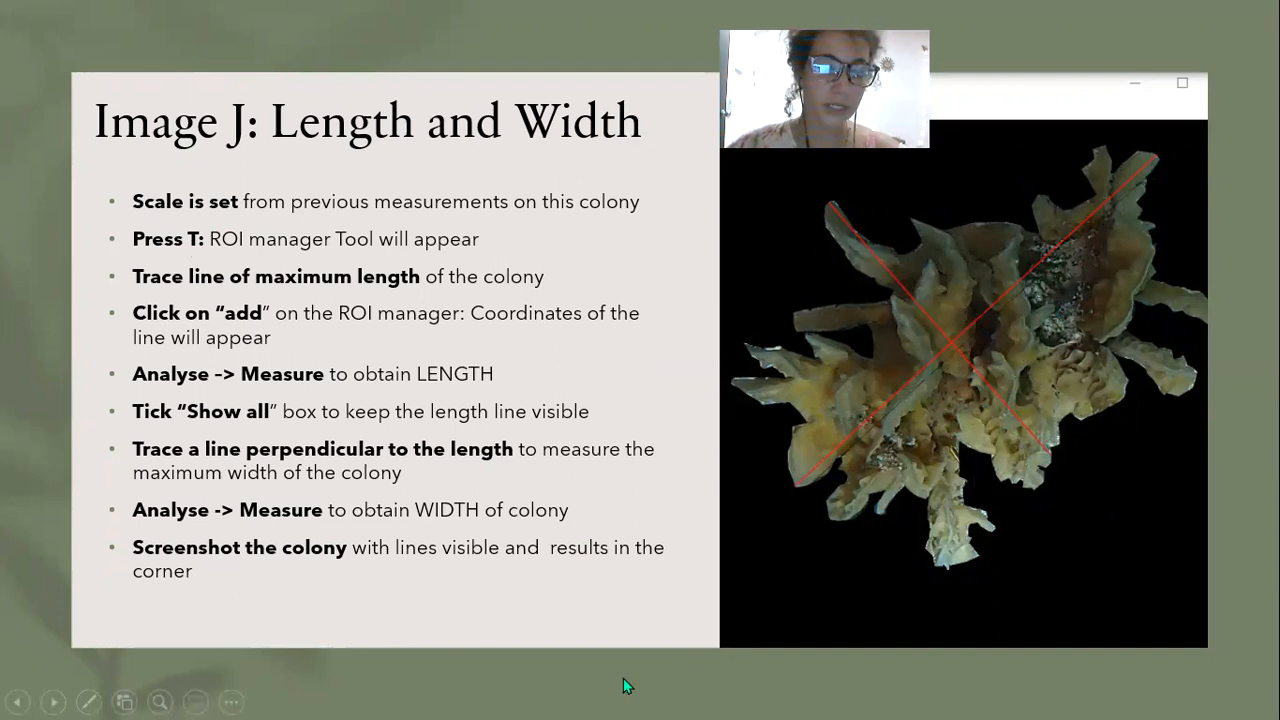
pyautogui.press('Escape')
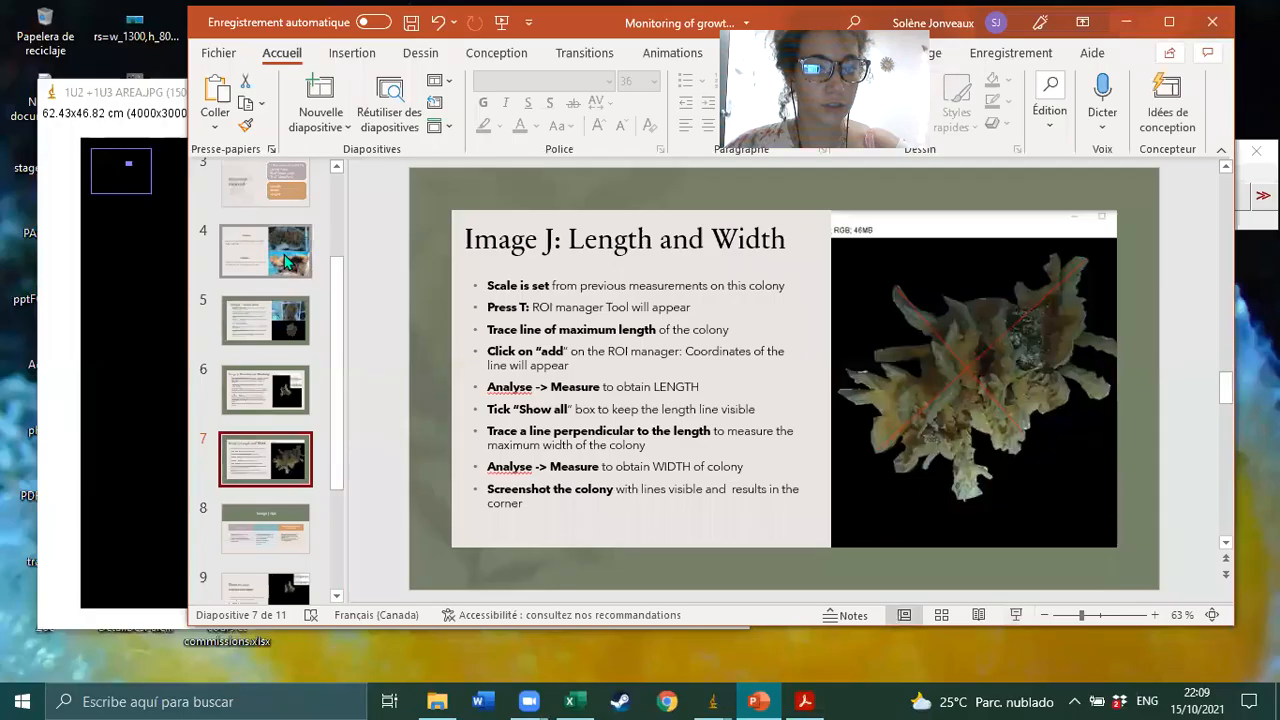
# Minimise the presentation, bring the colony image to the front and clear the dead-area outlines from it.
pyautogui.click(1141, 21)
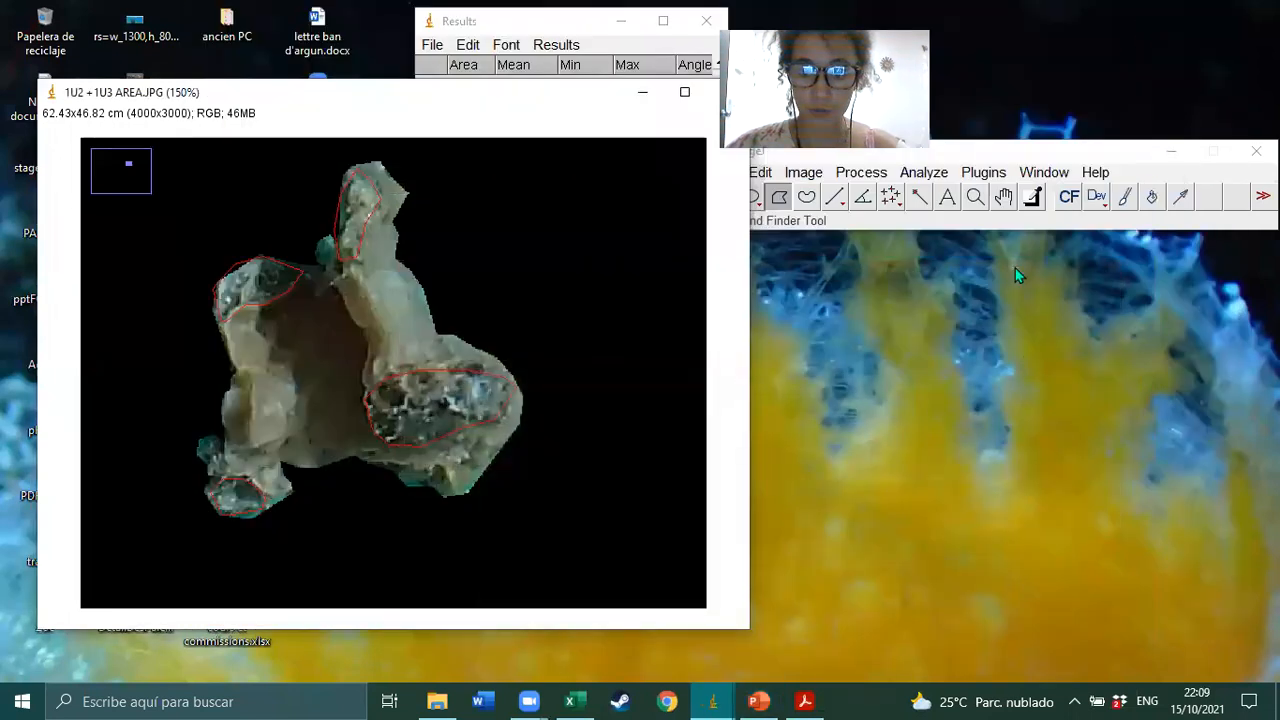
pyautogui.moveTo(442, 94); pyautogui.dragTo(659, 138)
pyautogui.click(638, 187)
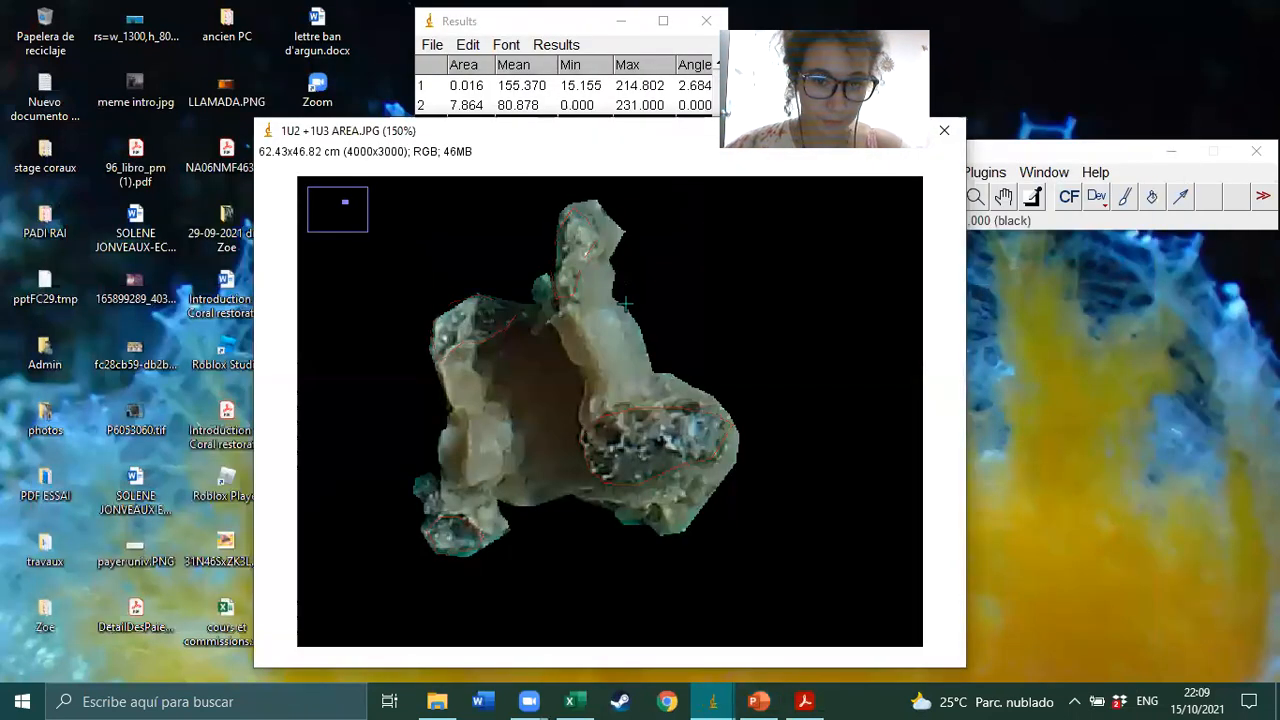
pyautogui.moveTo(537, 135); pyautogui.dragTo(468, 131)
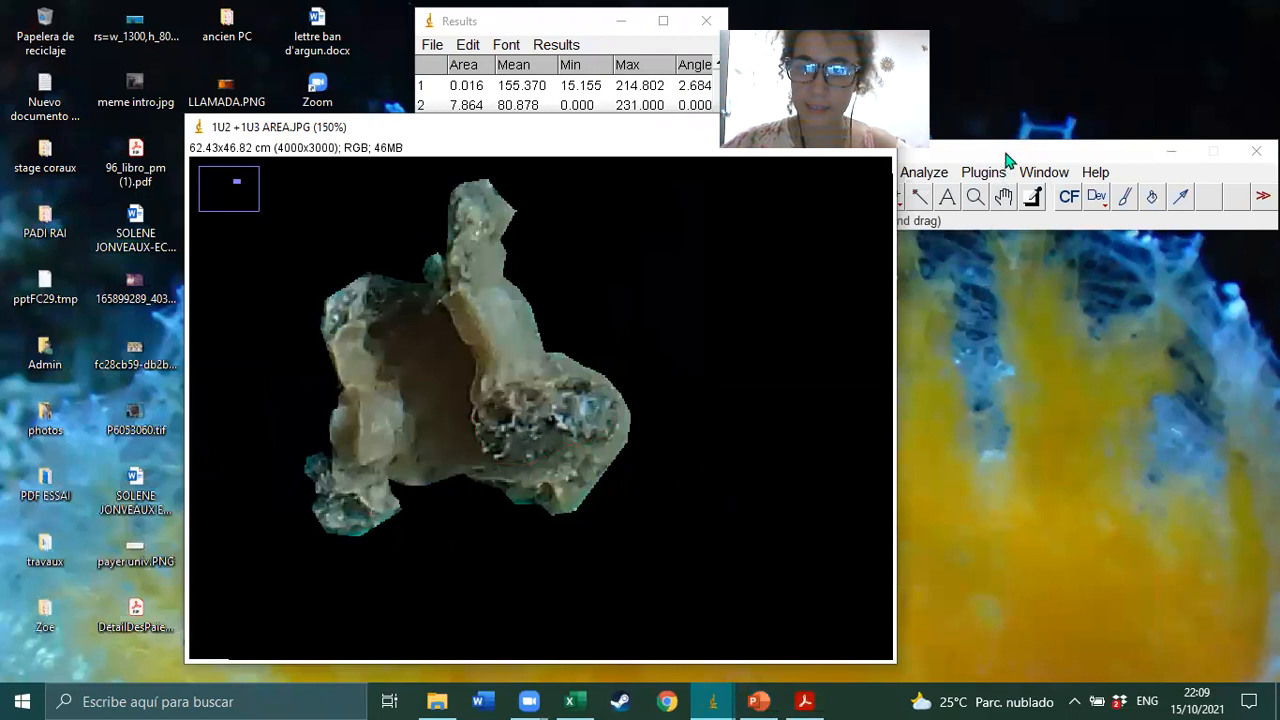
# Arrange the ImageJ and colony image windows side by side and open the ROI Manager beside the image.
pyautogui.click(998, 155)
pyautogui.moveTo(998, 155); pyautogui.dragTo(598, 166)
pyautogui.hotkey('ctrl', 'm')
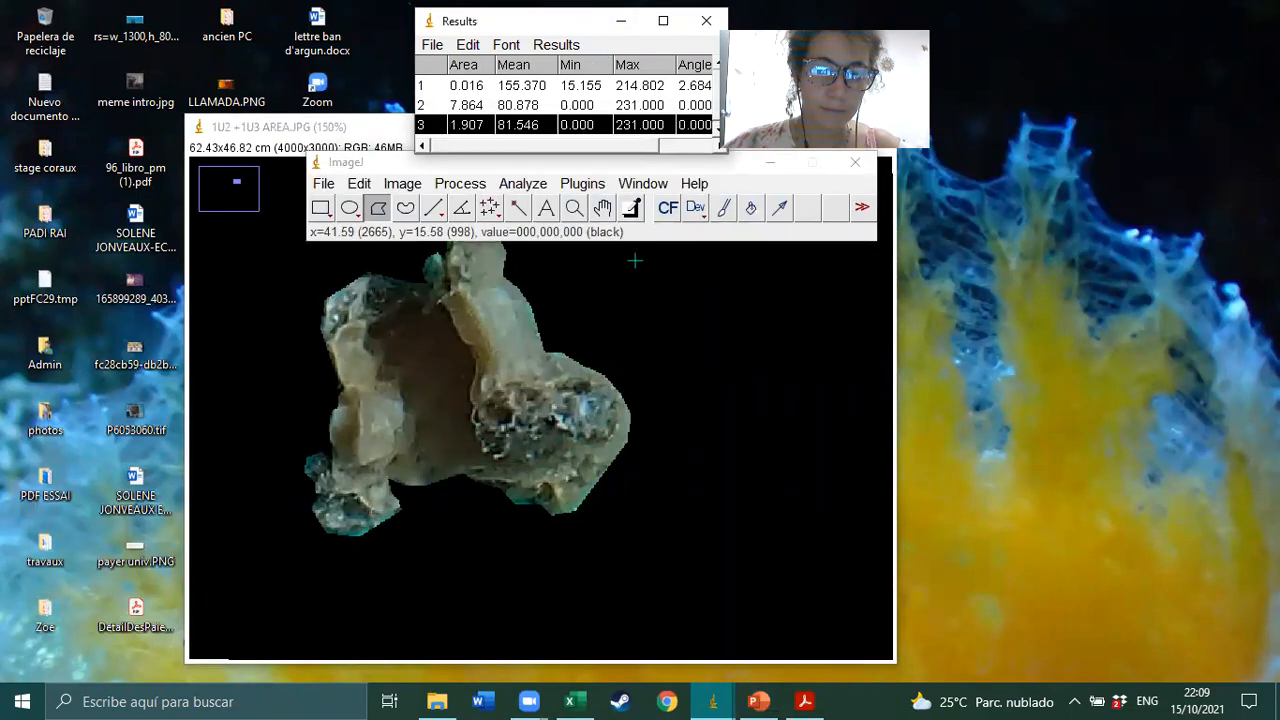
pyautogui.moveTo(410, 165); pyautogui.dragTo(952, 188)
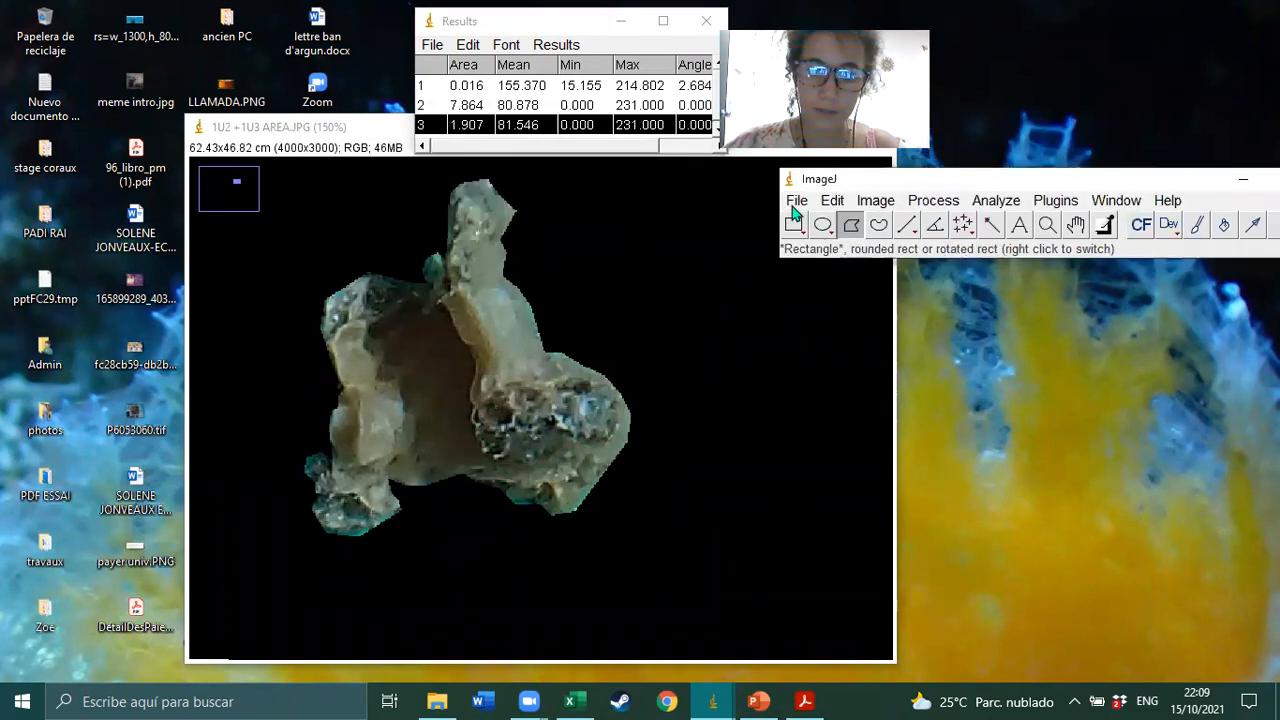
pyautogui.click(349, 137)
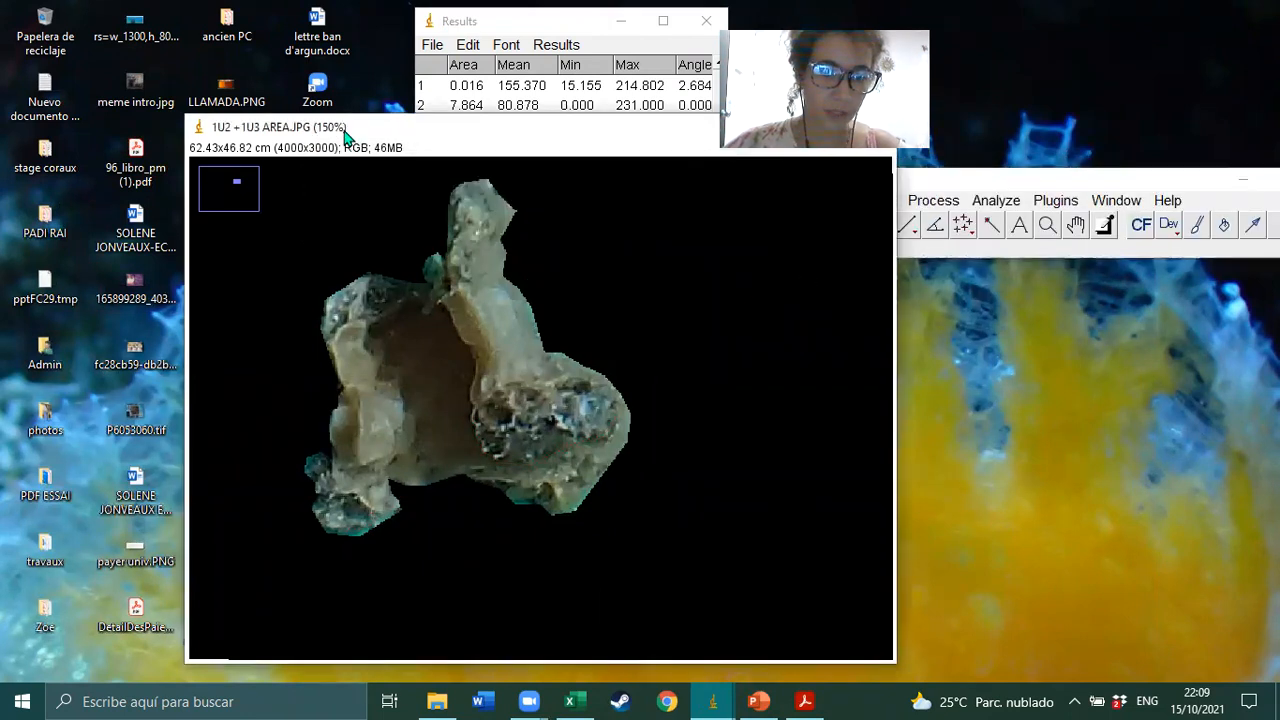
pyautogui.moveTo(345, 132); pyautogui.dragTo(245, 127)
pyautogui.press('t')
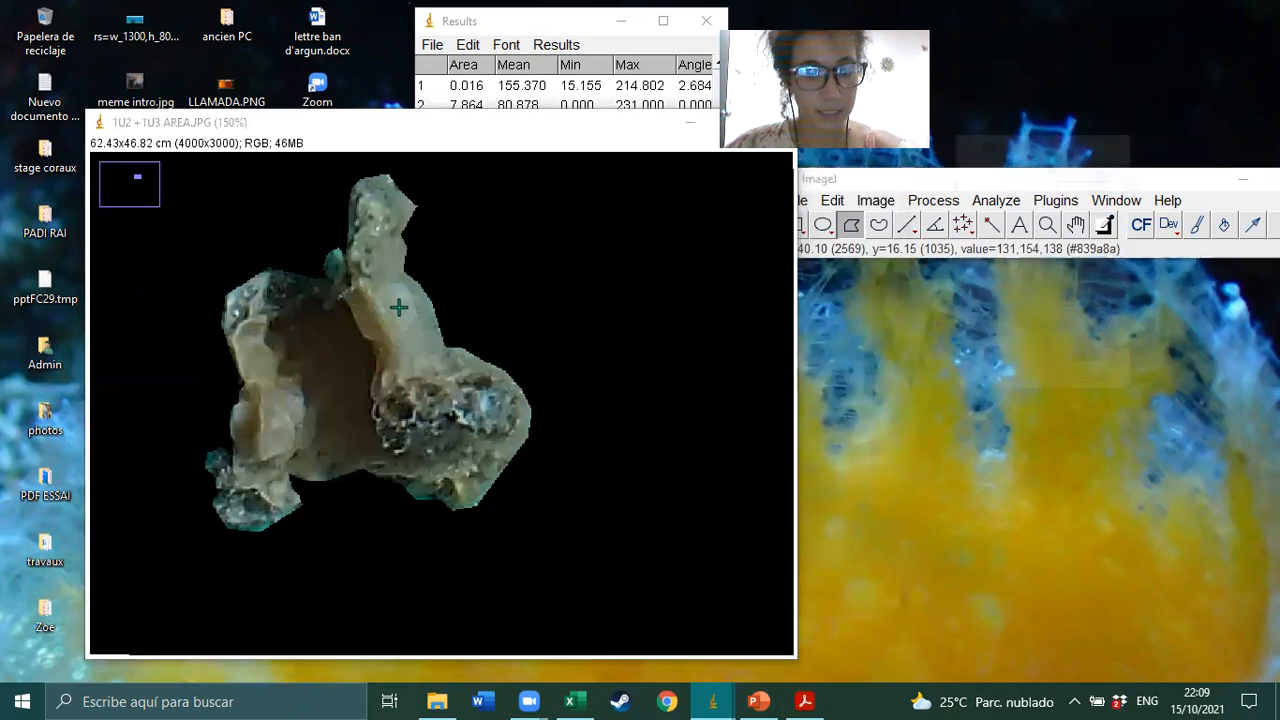
pyautogui.moveTo(960, 145); pyautogui.dragTo(882, 288)
pyautogui.moveTo(849, 178); pyautogui.dragTo(859, 178)
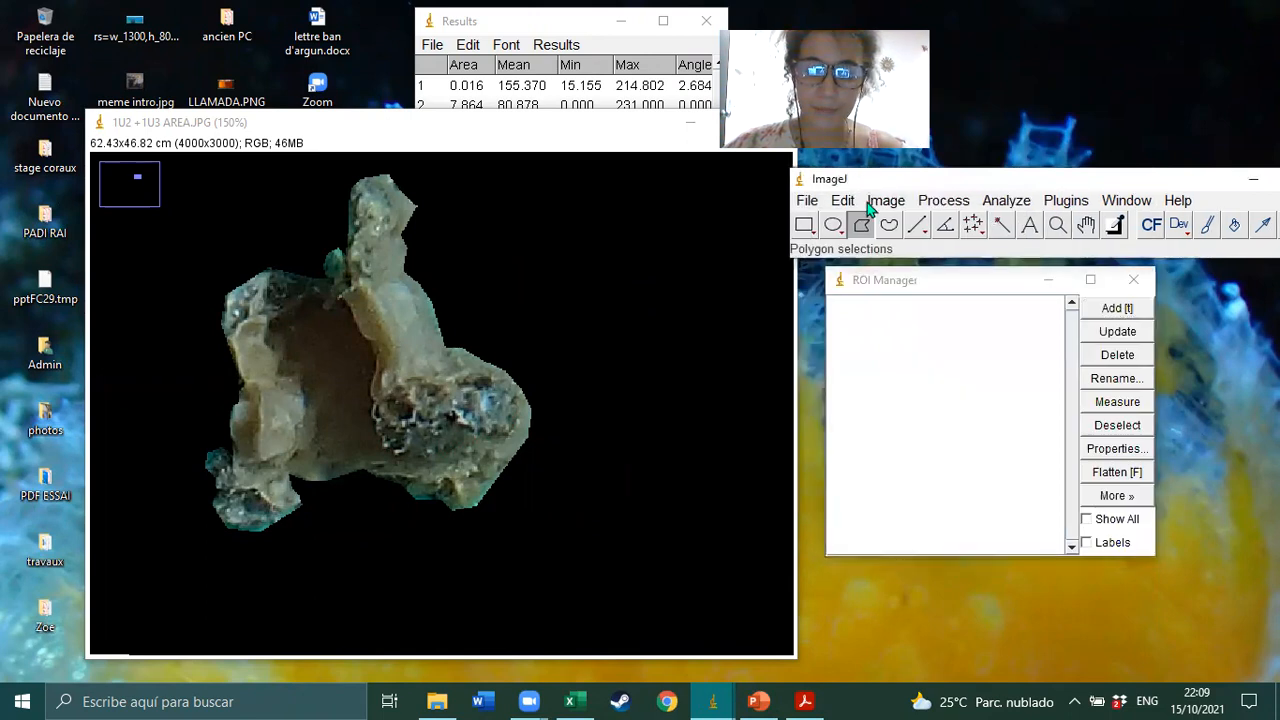
# Draw a straight line about 4.2 cm long along the colony's maximum length, measure it and bring the Length column into view.
pyautogui.click(917, 224)
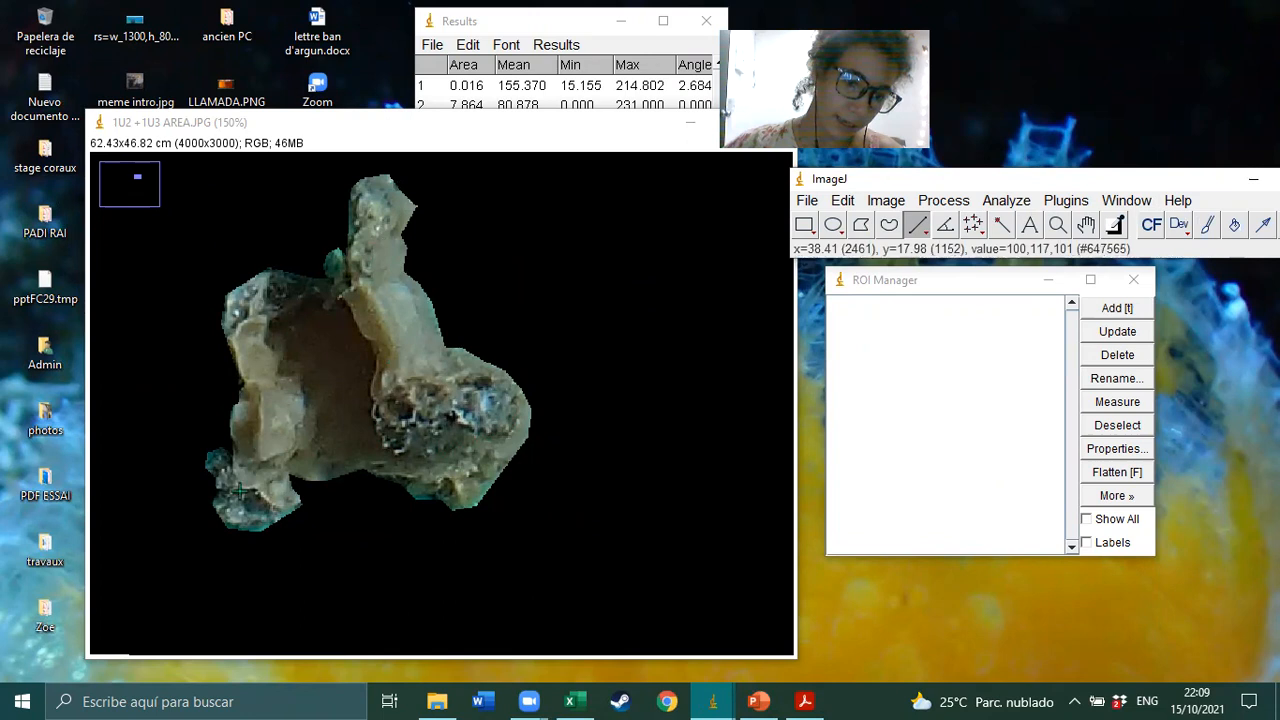
pyautogui.moveTo(228, 500)
pyautogui.mouseDown()
pyautogui.moveTo(406, 219)
pyautogui.moveTo(388, 178)
pyautogui.mouseUp()
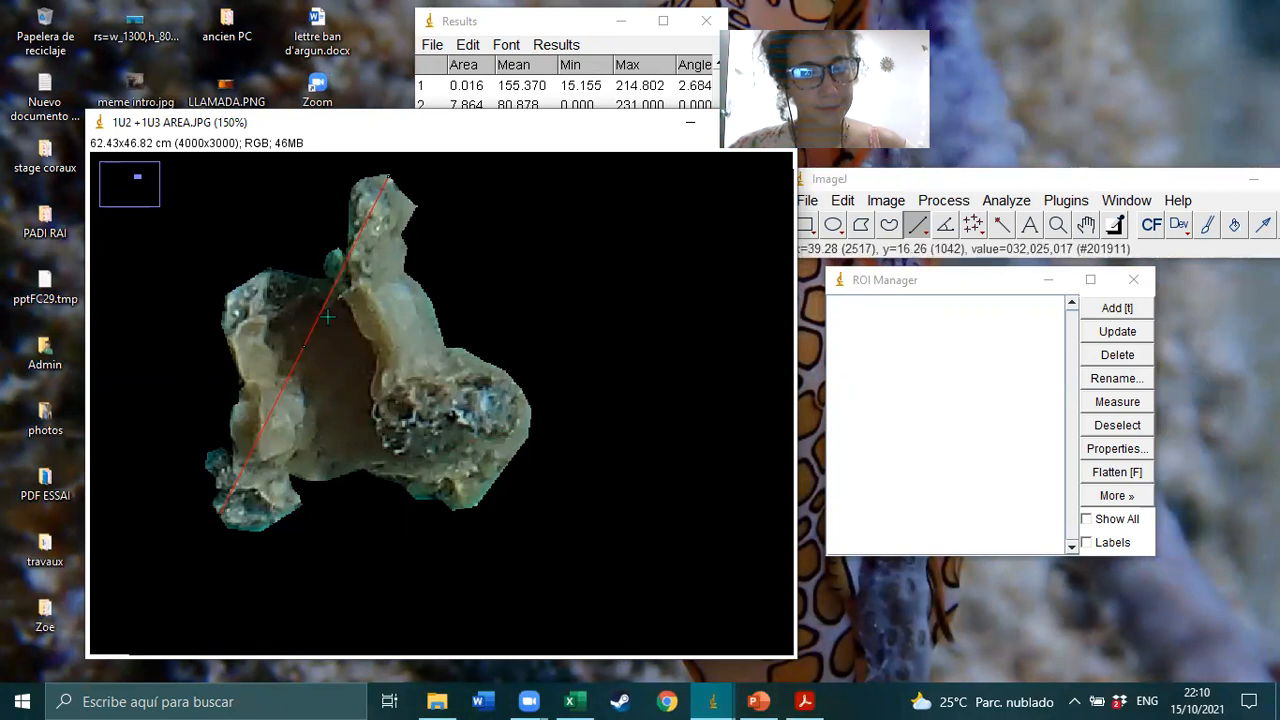
pyautogui.click(1008, 202)
pyautogui.click(1020, 223)
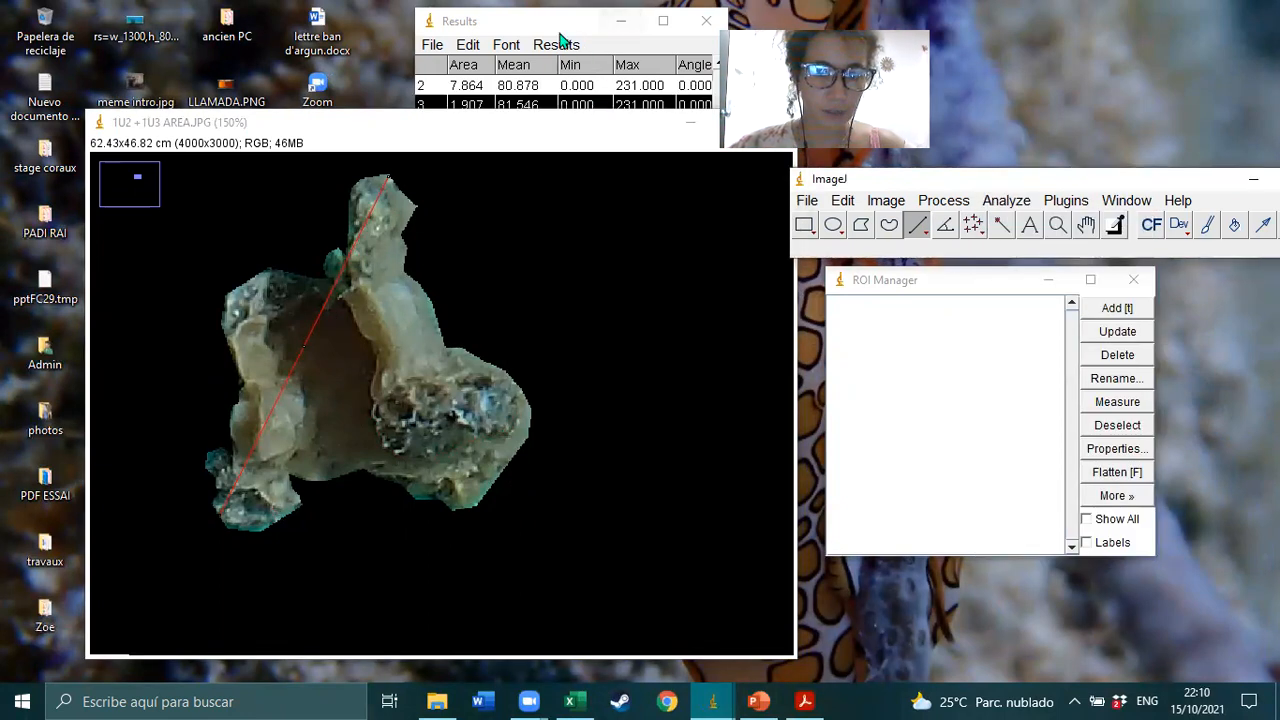
pyautogui.moveTo(580, 132); pyautogui.dragTo(579, 185)
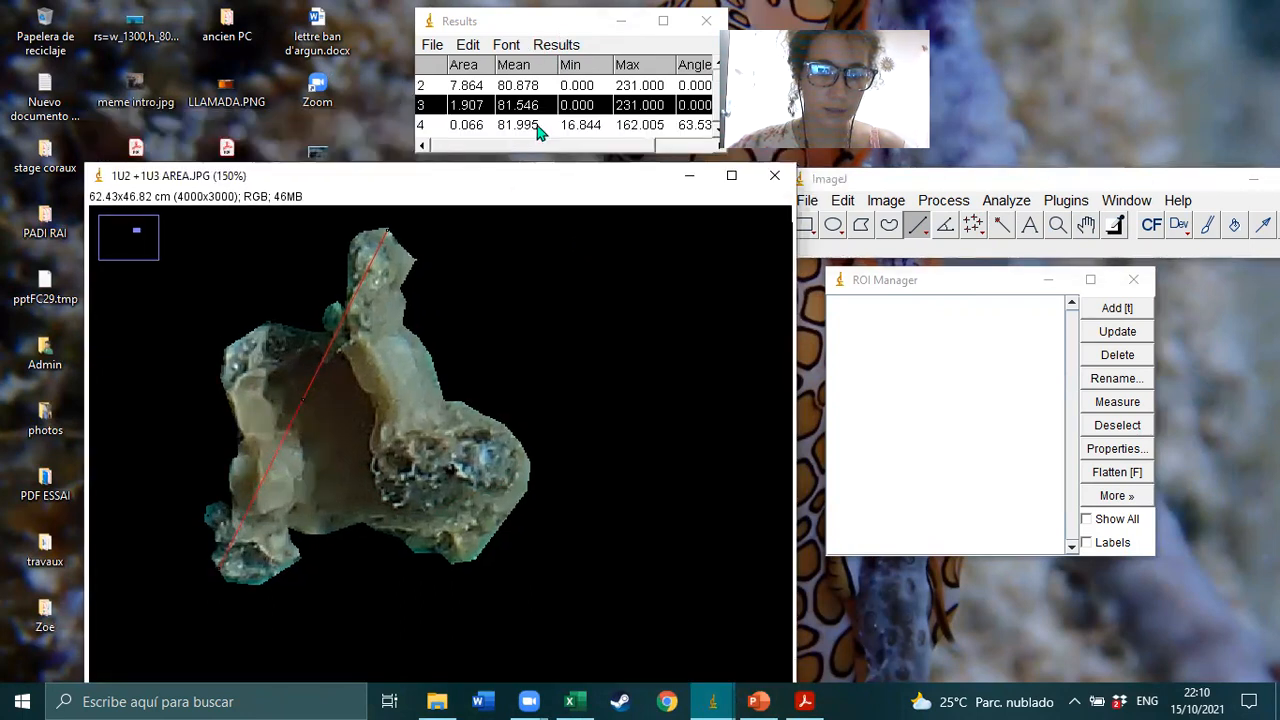
pyautogui.click(688, 126)
pyautogui.moveTo(641, 150); pyautogui.dragTo(718, 145)
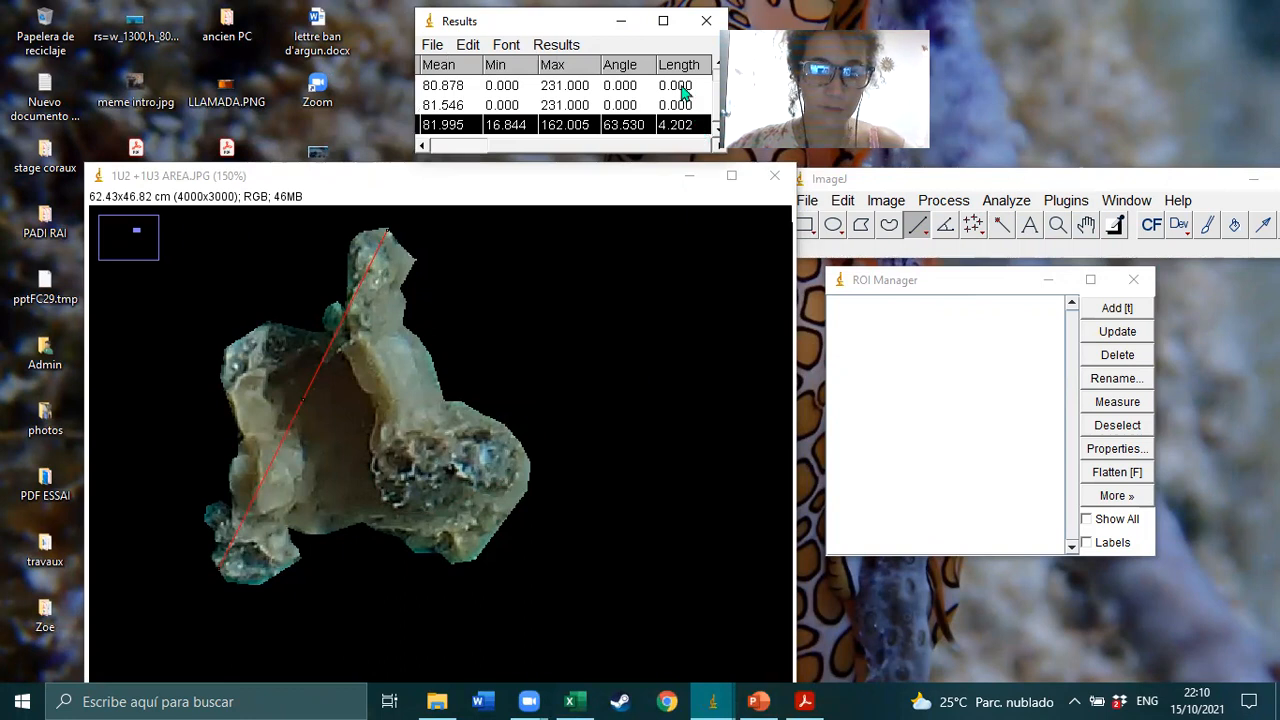
# Draw a straight line about 3.6 cm long across the colony's width and measure it.
pyautogui.moveTo(265, 372); pyautogui.dragTo(505, 513)
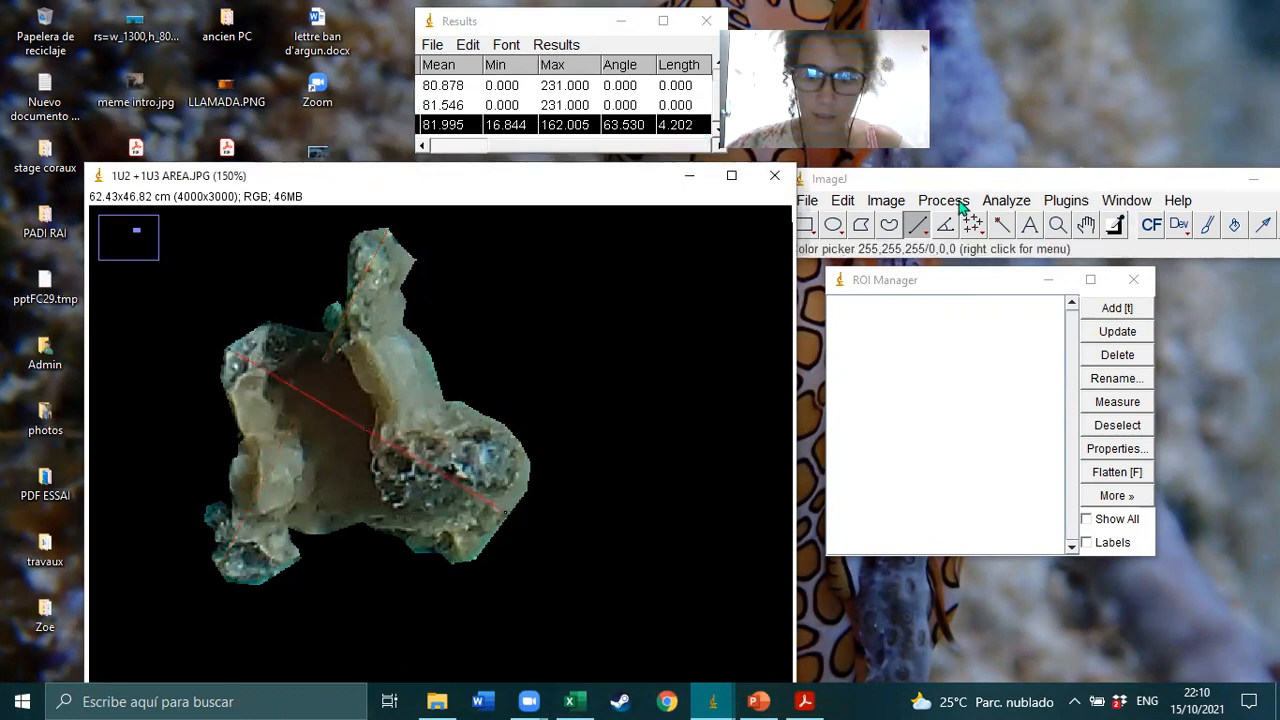
pyautogui.click(1006, 200)
pyautogui.click(1030, 226)
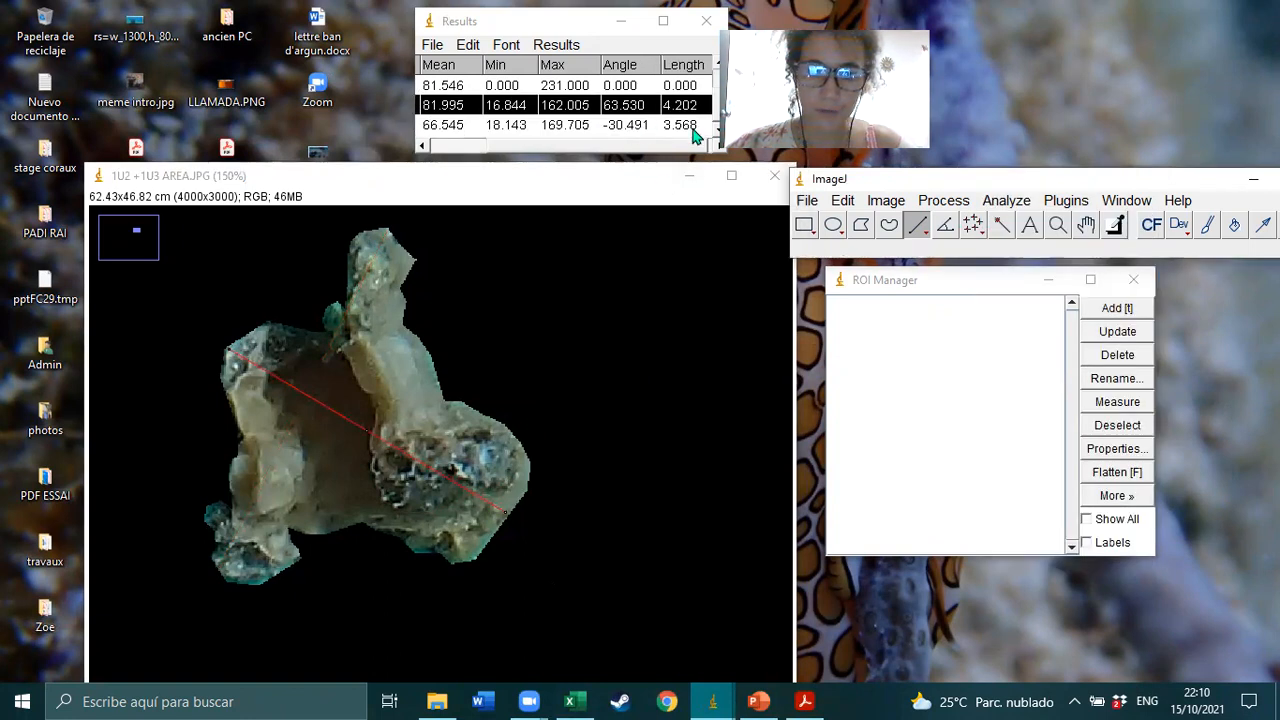
# Redraw the maximum length line on the colony, add it to the ROI Manager and turn on Show All.
pyautogui.click(372, 253)
pyautogui.moveTo(386, 232)
pyautogui.mouseDown()
pyautogui.moveTo(225, 588)
pyautogui.moveTo(229, 578)
pyautogui.mouseUp()
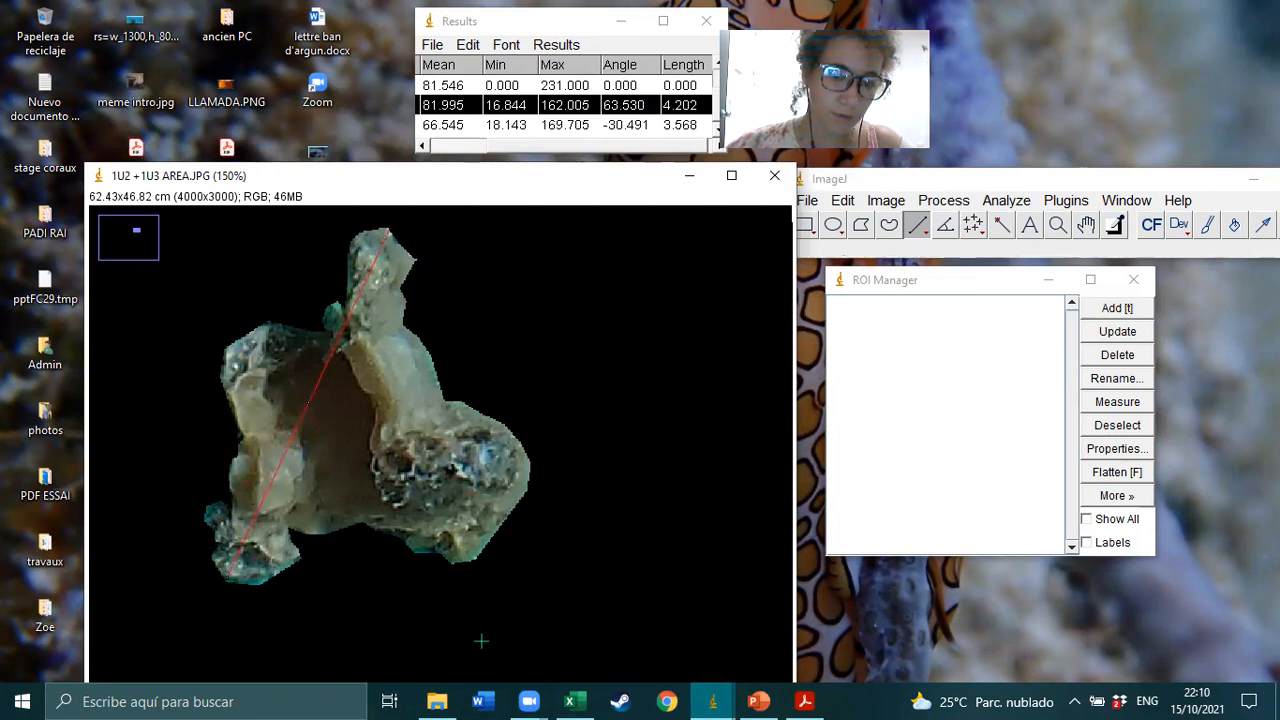
pyautogui.click(1117, 309)
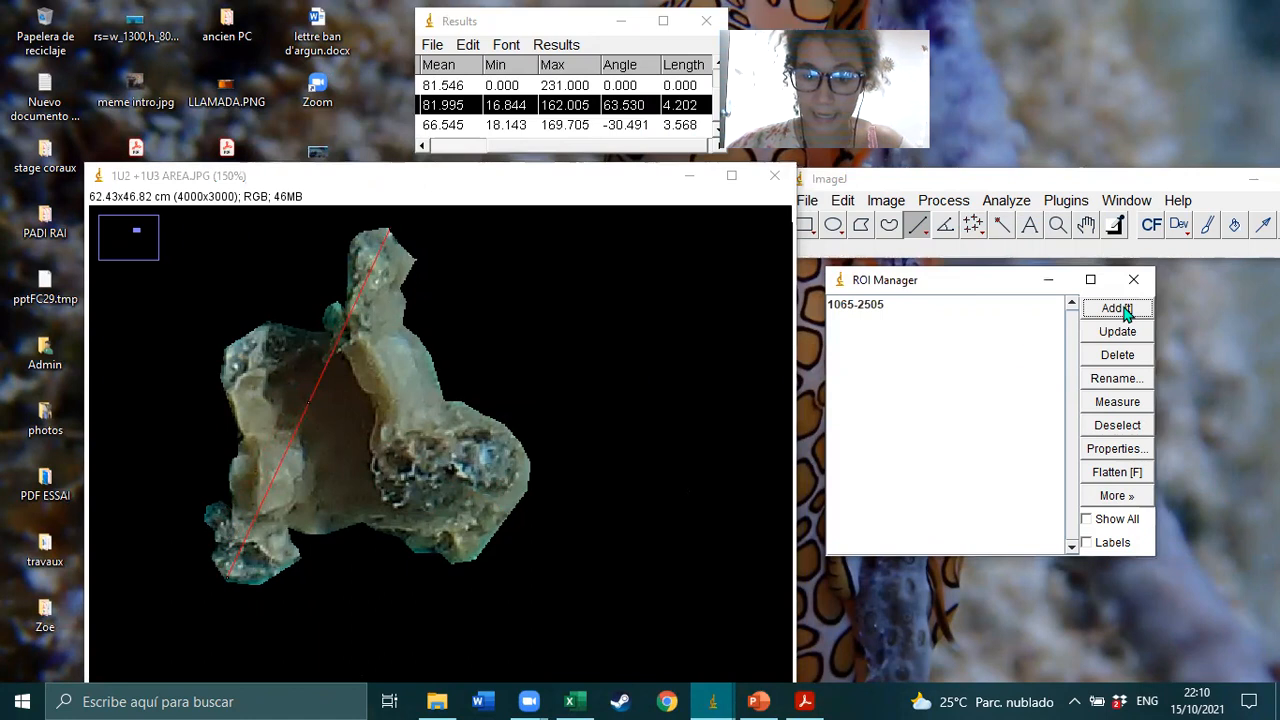
pyautogui.click(860, 305)
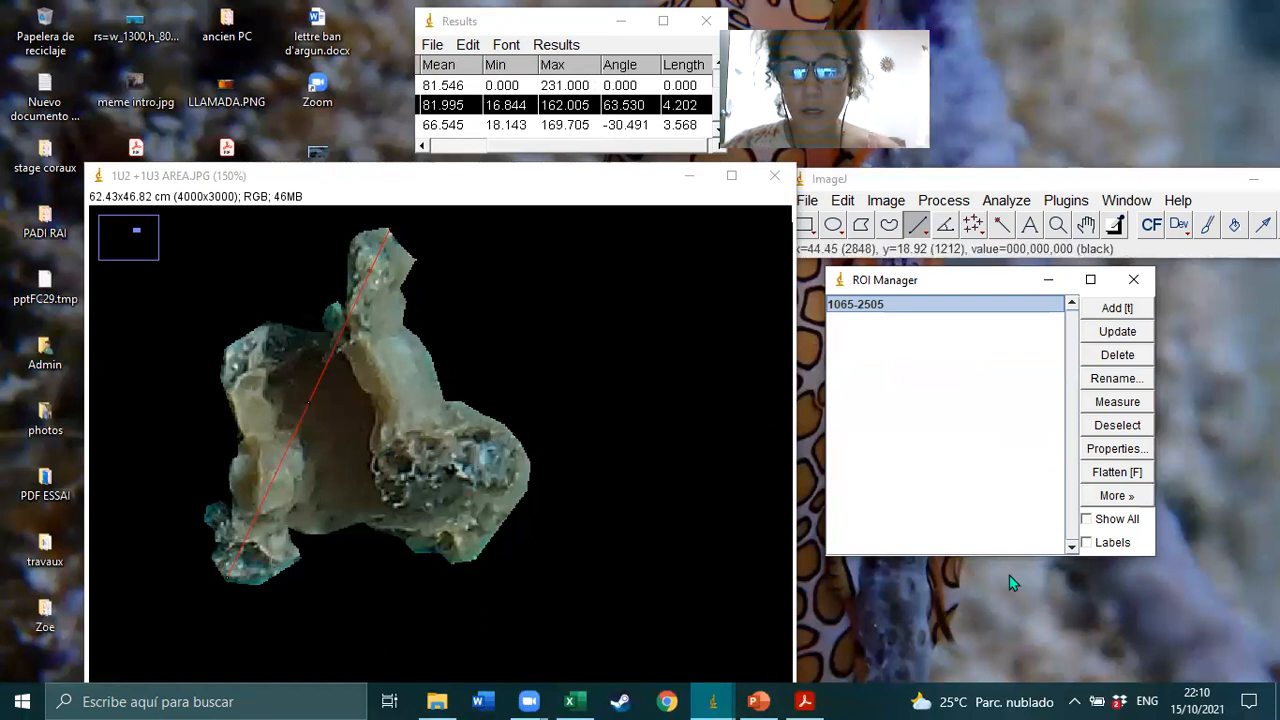
pyautogui.click(1086, 520)
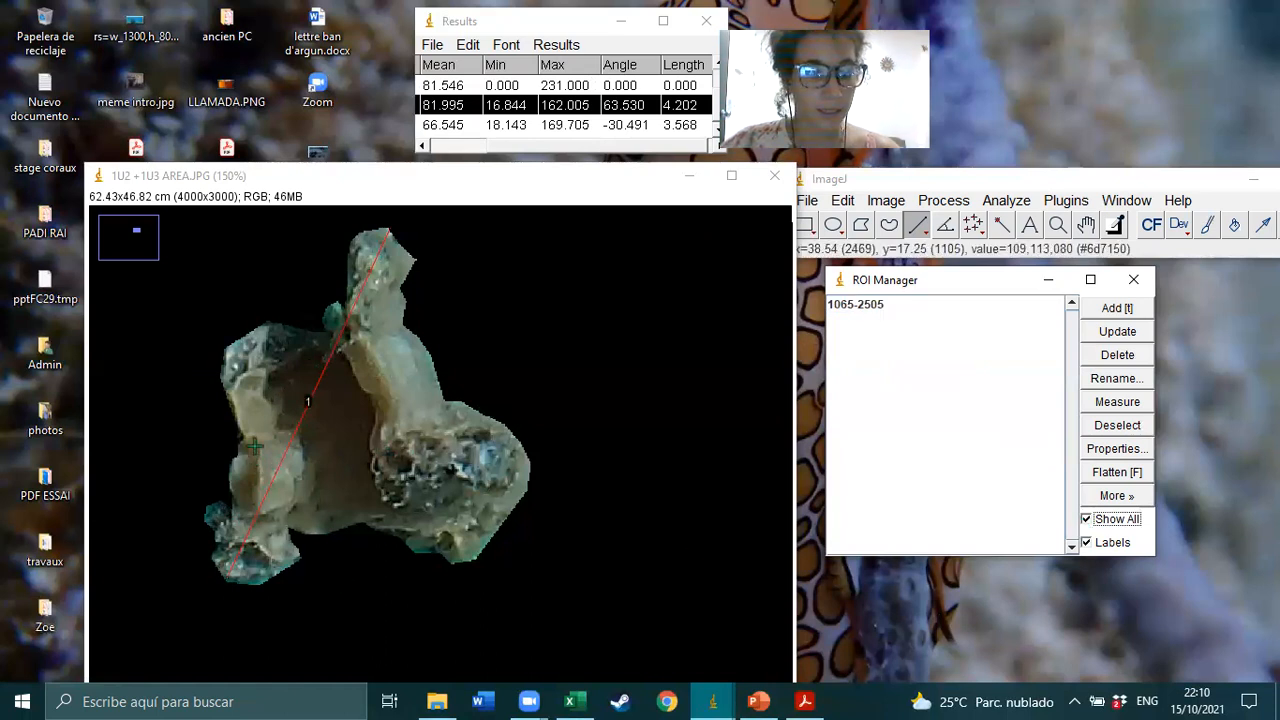
# Draw a width line about 3.7 cm long perpendicular to the length line, add it to the ROI Manager and measure it.
pyautogui.moveTo(227, 350); pyautogui.dragTo(527, 490)
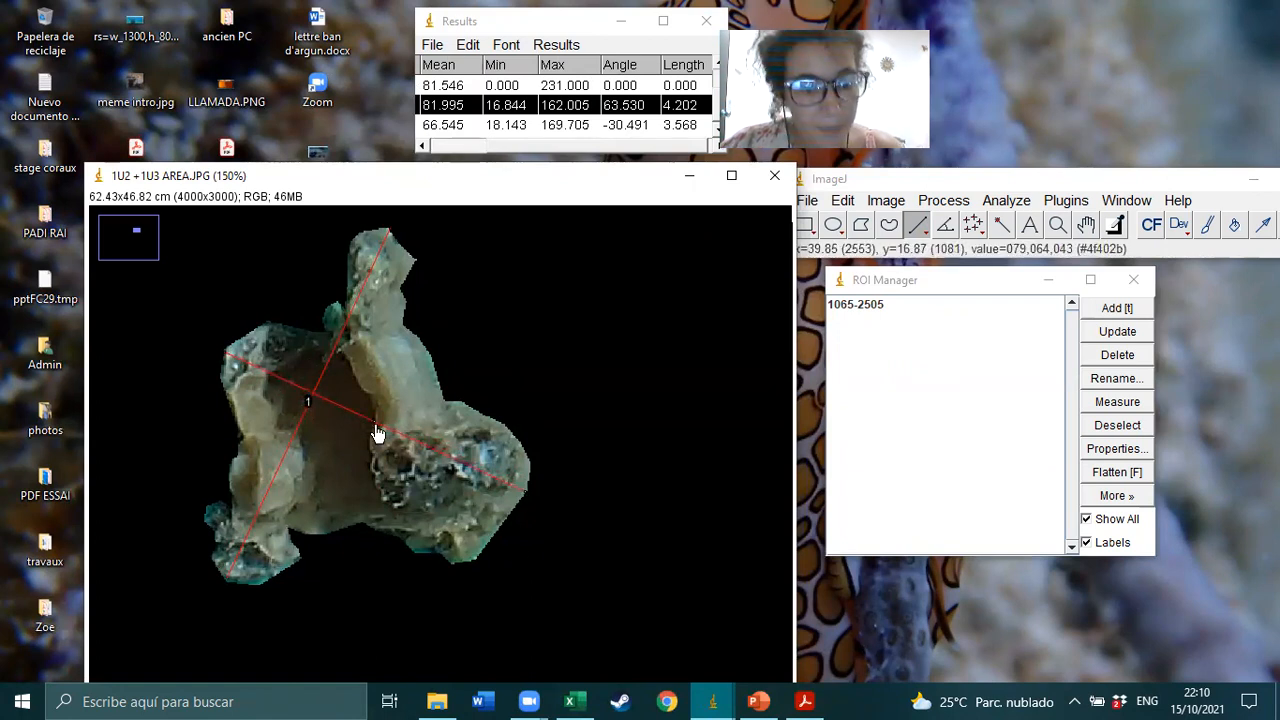
pyautogui.moveTo(372, 422)
pyautogui.mouseDown()
pyautogui.moveTo(328, 516)
pyautogui.moveTo(390, 350)
pyautogui.moveTo(378, 369)
pyautogui.moveTo(425, 300)
pyautogui.moveTo(372, 378)
pyautogui.moveTo(273, 594)
pyautogui.moveTo(317, 482)
pyautogui.moveTo(376, 420)
pyautogui.mouseUp()
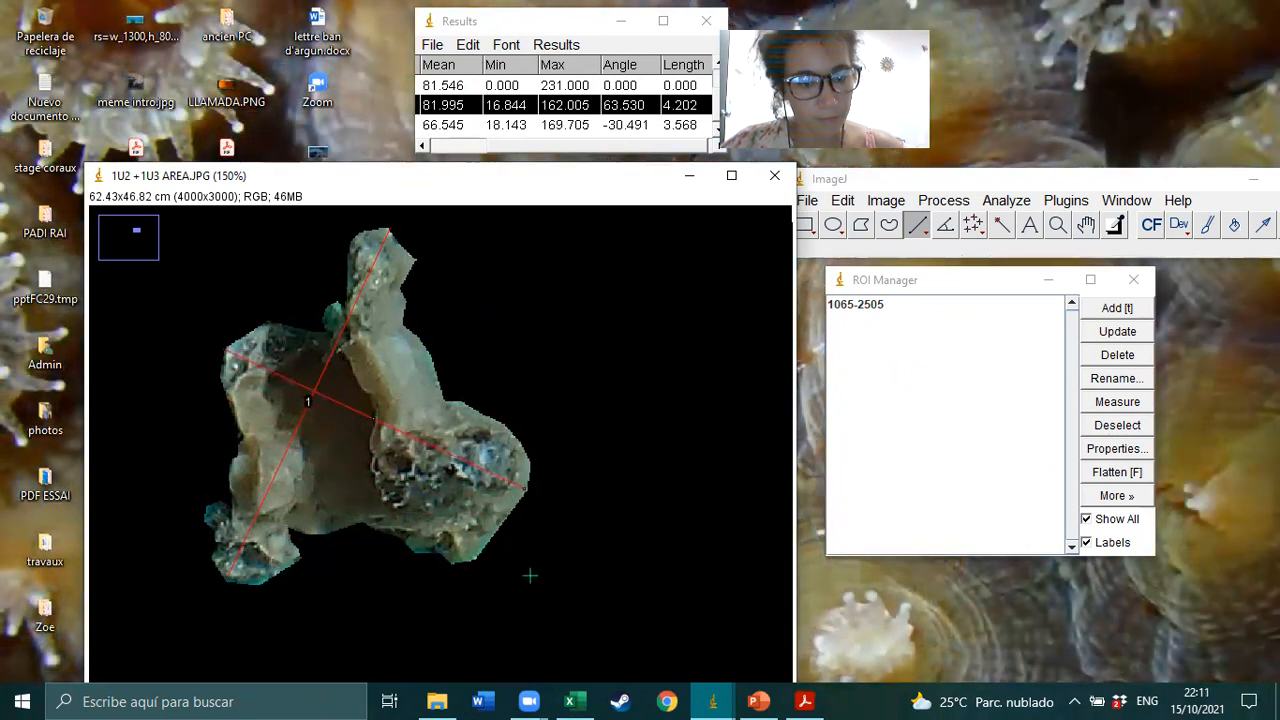
pyautogui.click(1117, 309)
pyautogui.click(843, 323)
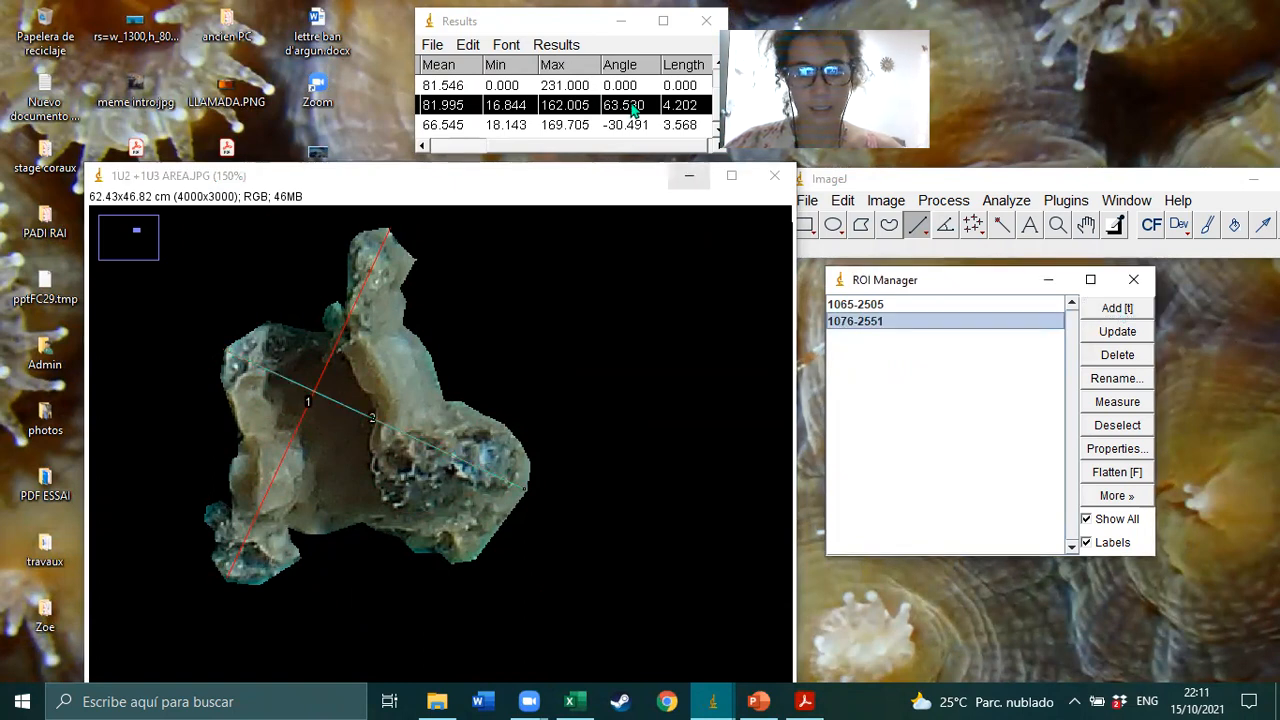
pyautogui.click(1003, 201)
pyautogui.click(1022, 220)
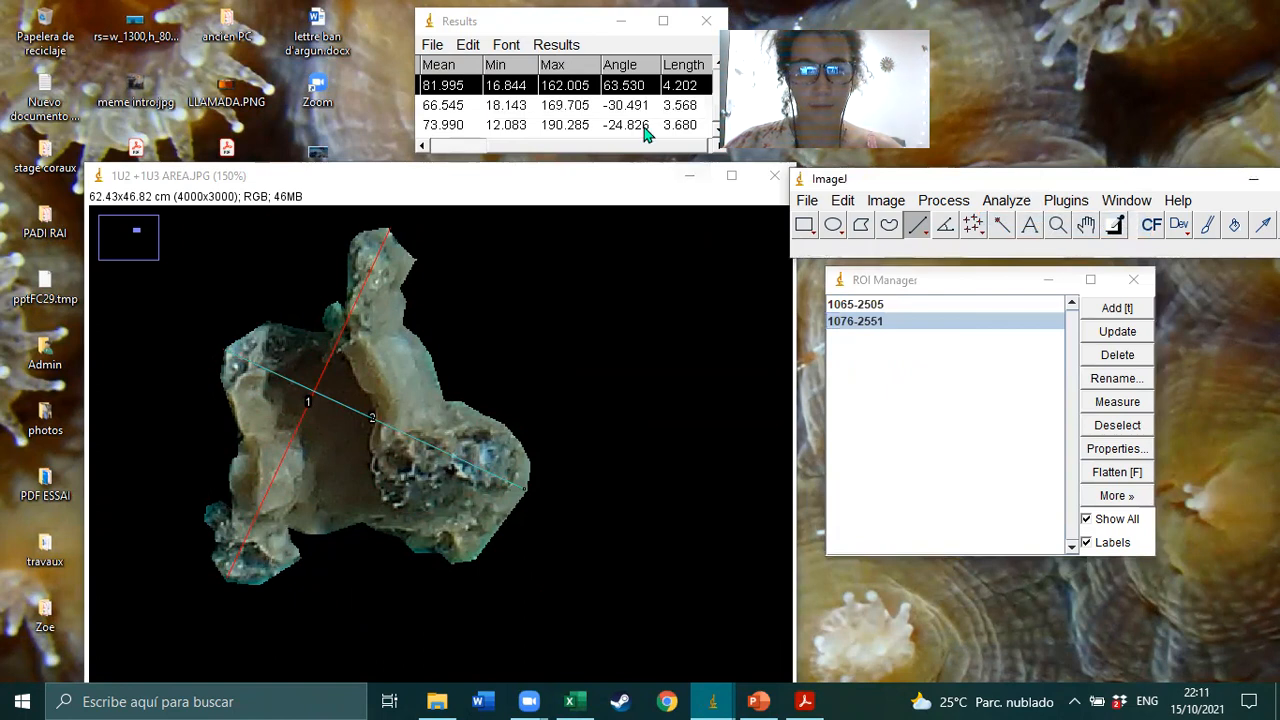
pyautogui.click(588, 126)
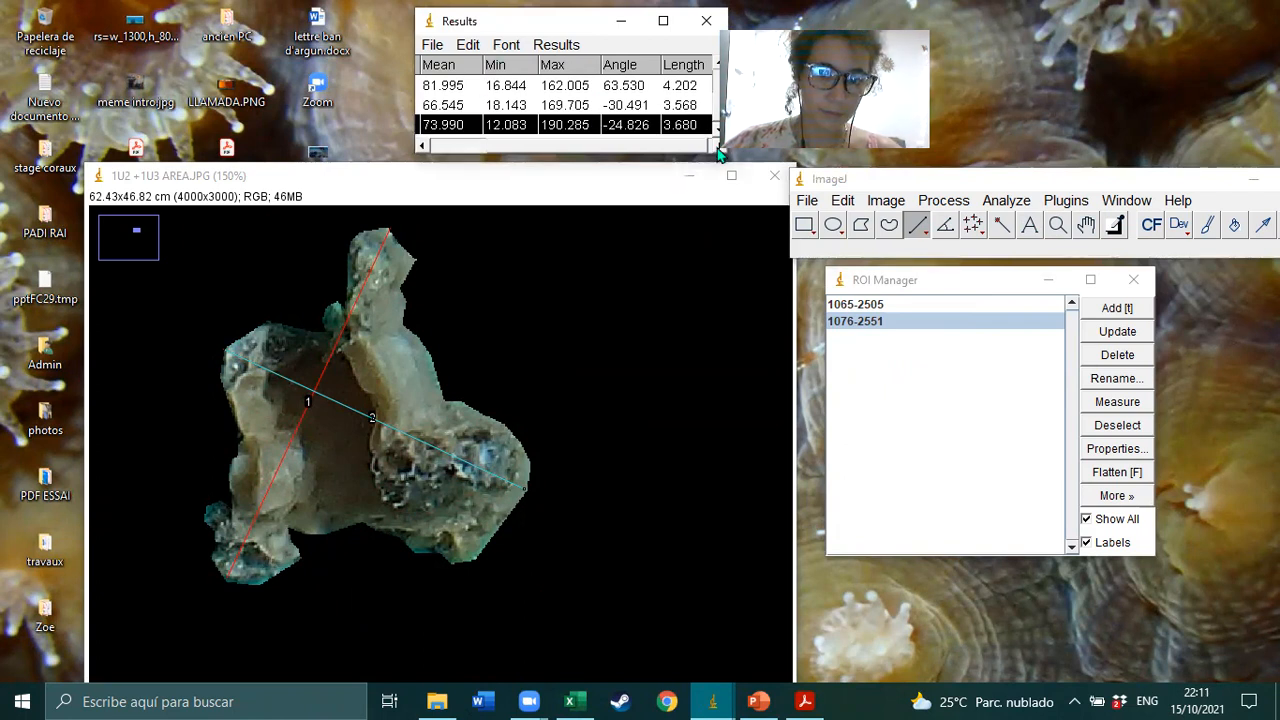
# Enlarge the results table and clear its first four rows of measurements.
pyautogui.moveTo(726, 156); pyautogui.dragTo(764, 261)
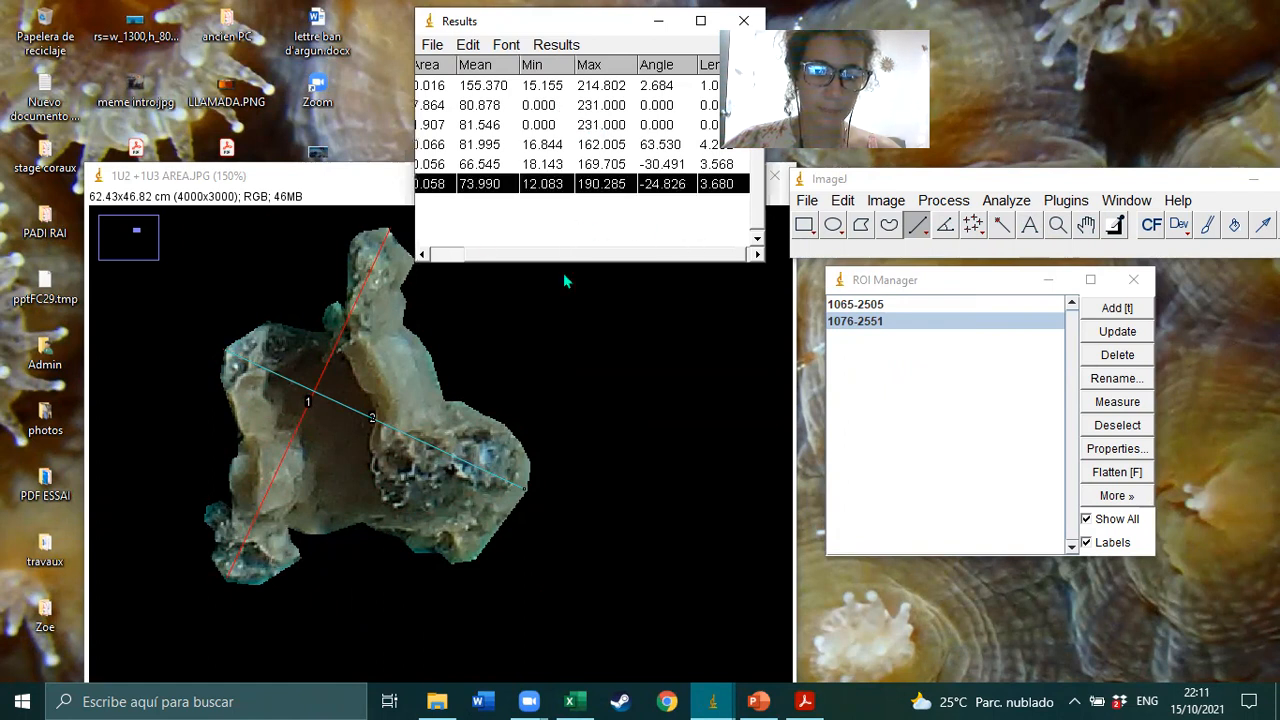
pyautogui.moveTo(543, 21); pyautogui.dragTo(571, 102)
pyautogui.click(520, 220)
pyautogui.moveTo(530, 141); pyautogui.dragTo(540, 202)
pyautogui.rightClick(531, 167)
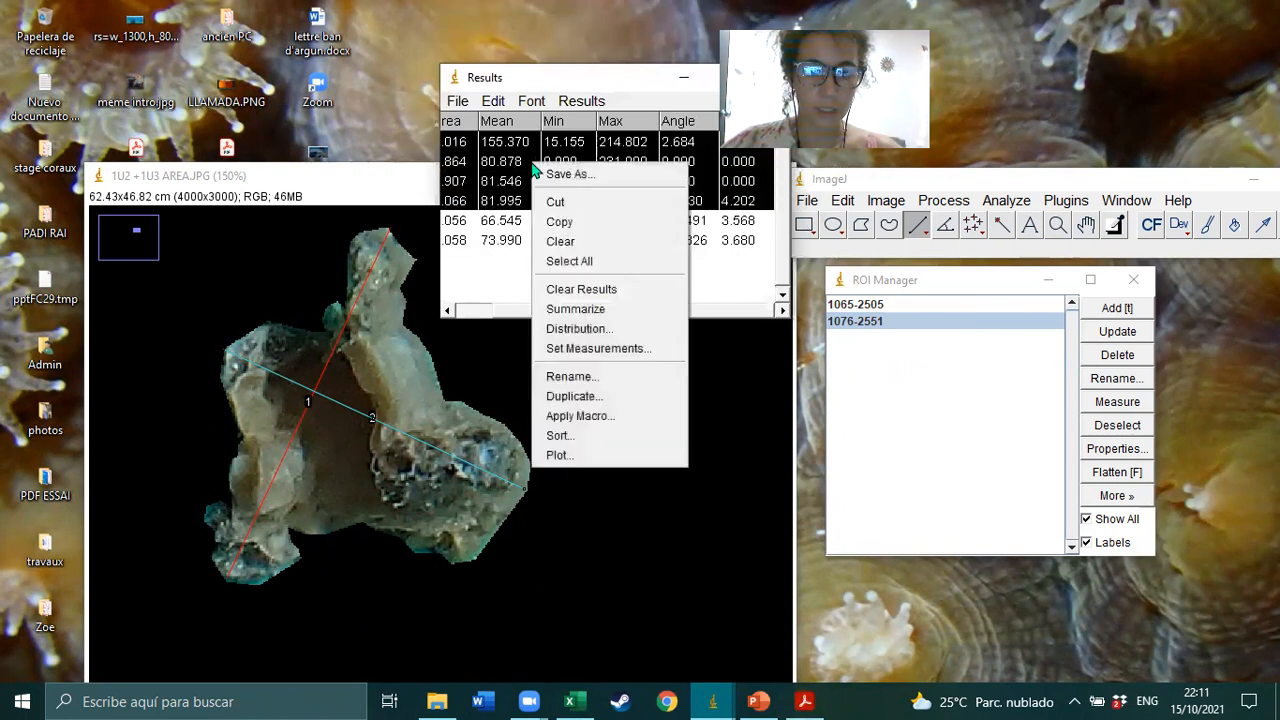
pyautogui.click(568, 242)
# Shrink the results table around the remaining measurements and place it over the upper corner of the colony image.
pyautogui.moveTo(538, 86); pyautogui.dragTo(522, 94)
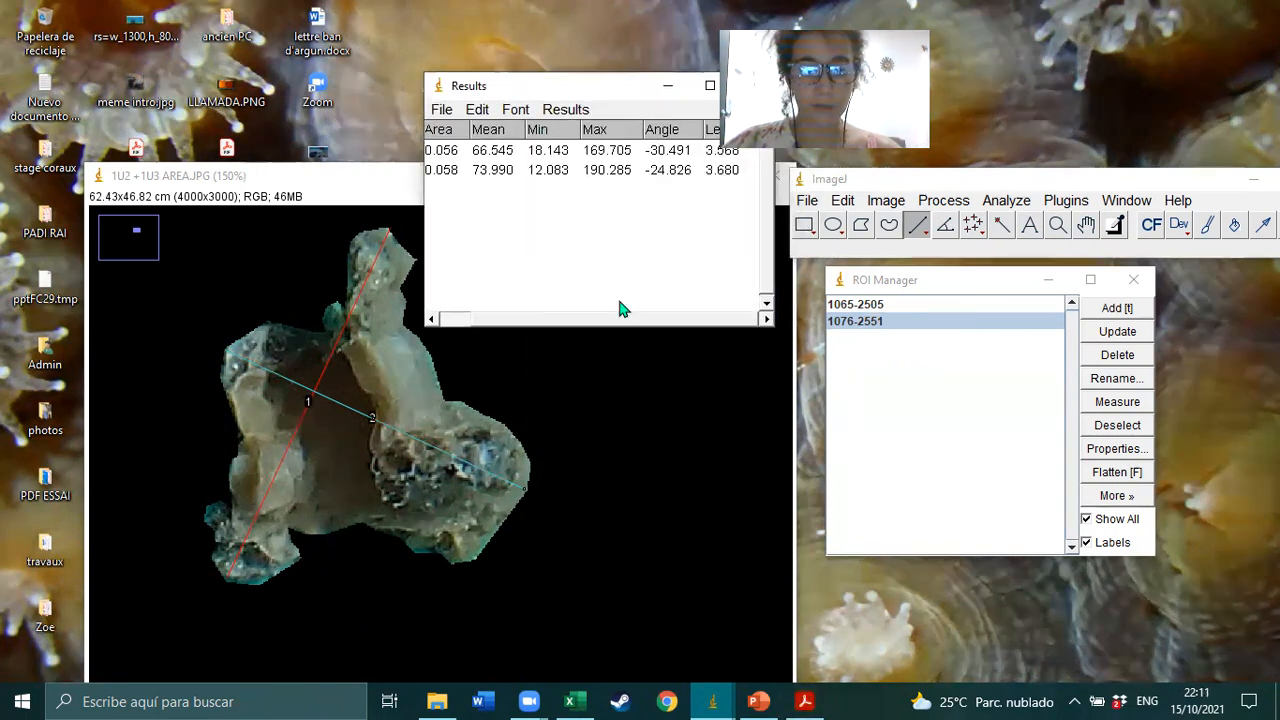
pyautogui.moveTo(619, 331); pyautogui.dragTo(560, 211)
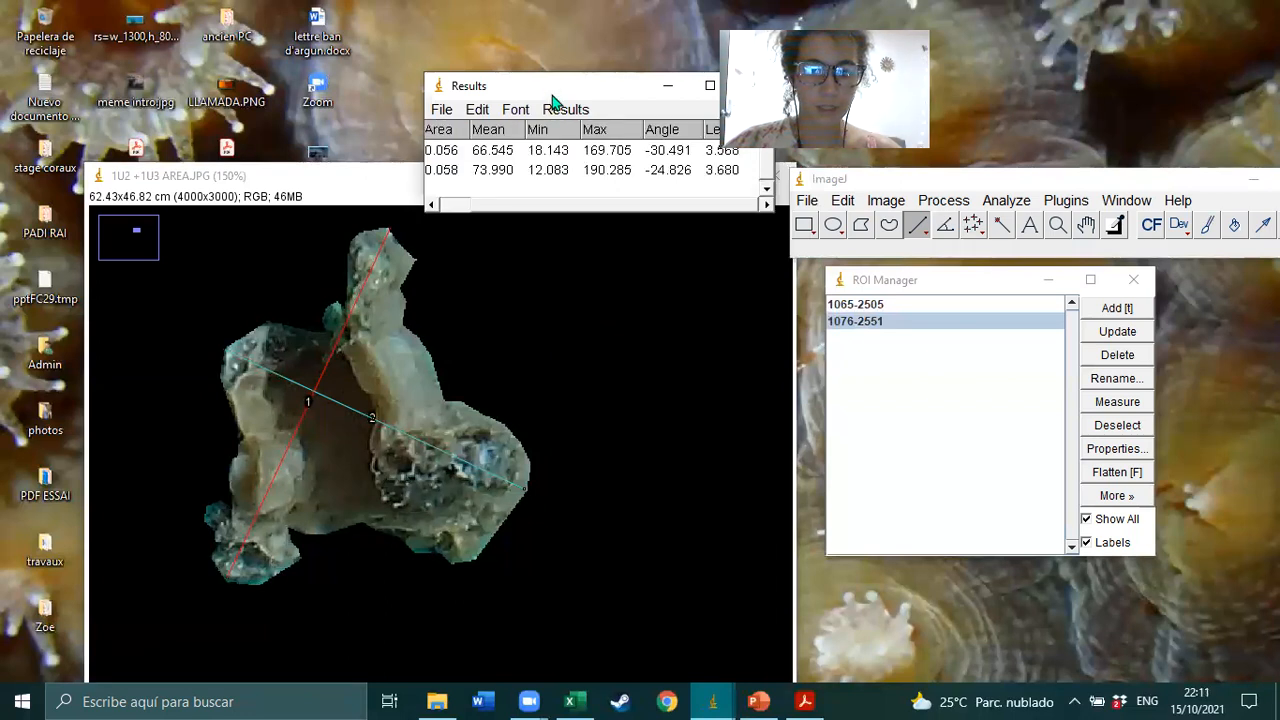
pyautogui.moveTo(553, 94); pyautogui.dragTo(567, 186)
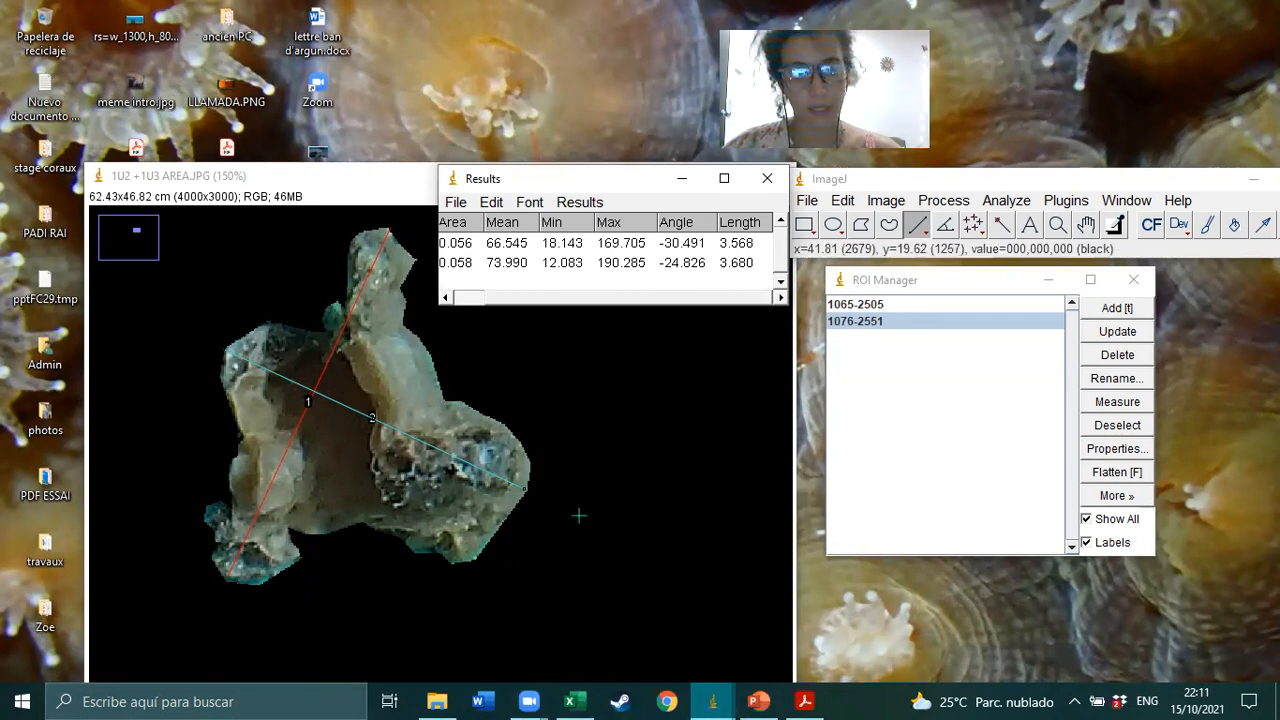
# Switch to the COLONIES MEASUREMENT DATABASE workbook in Excel and locate the Length and Width cells in the 1R1 row.
pyautogui.click(758, 701)
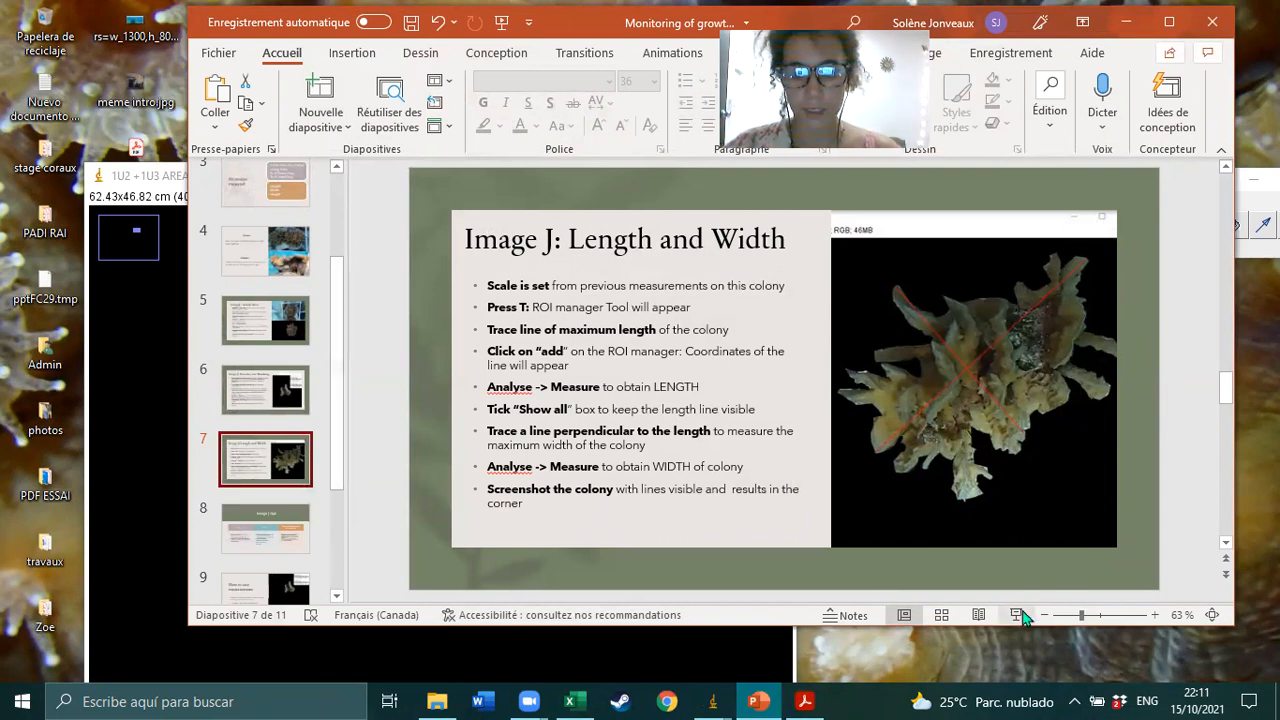
pyautogui.click(570, 701)
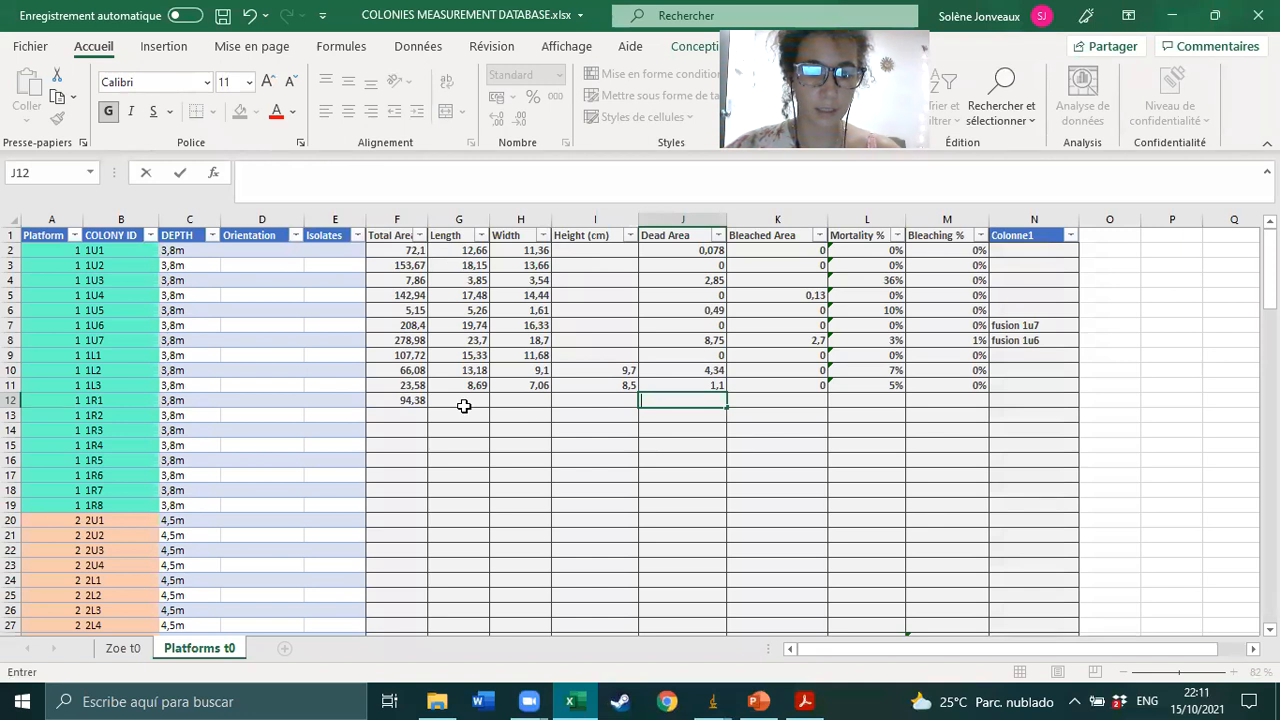
pyautogui.click(464, 406)
pyautogui.click(537, 400)
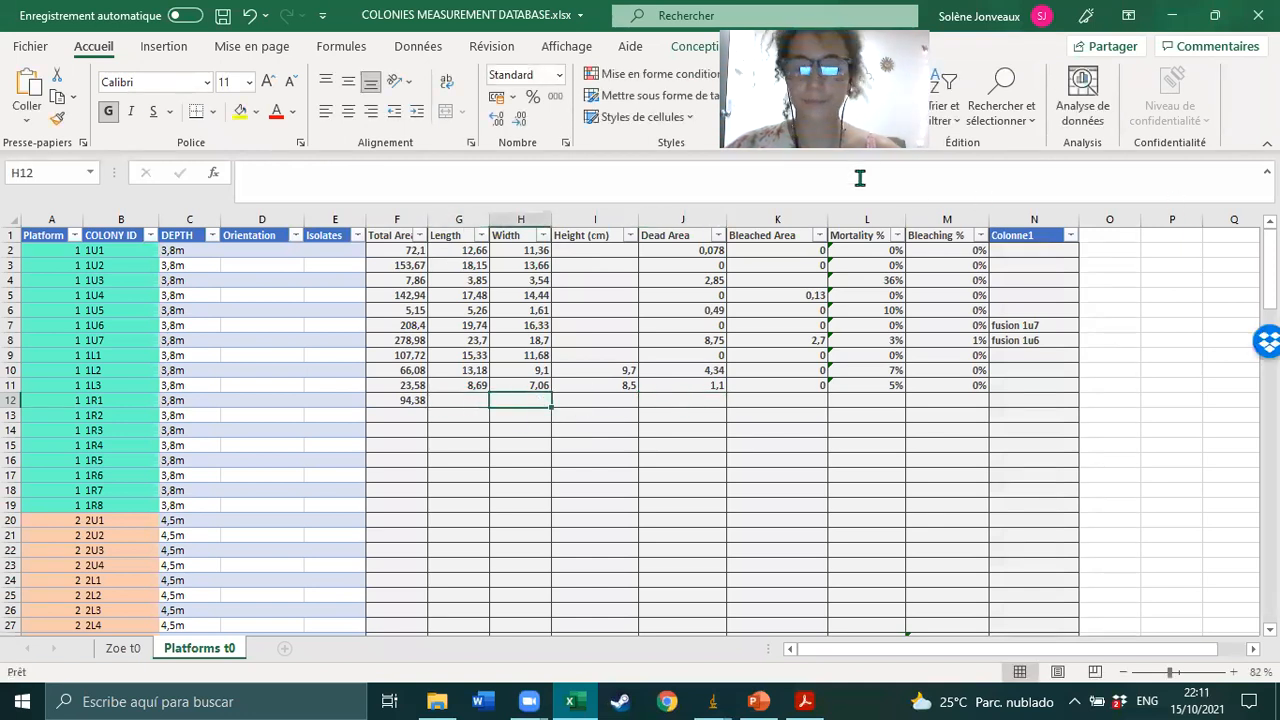
# Switch back to the PowerPoint presentation, go to the Image J tips slide and start the slide show from there.
pyautogui.hotkey('alt', 'Tab')
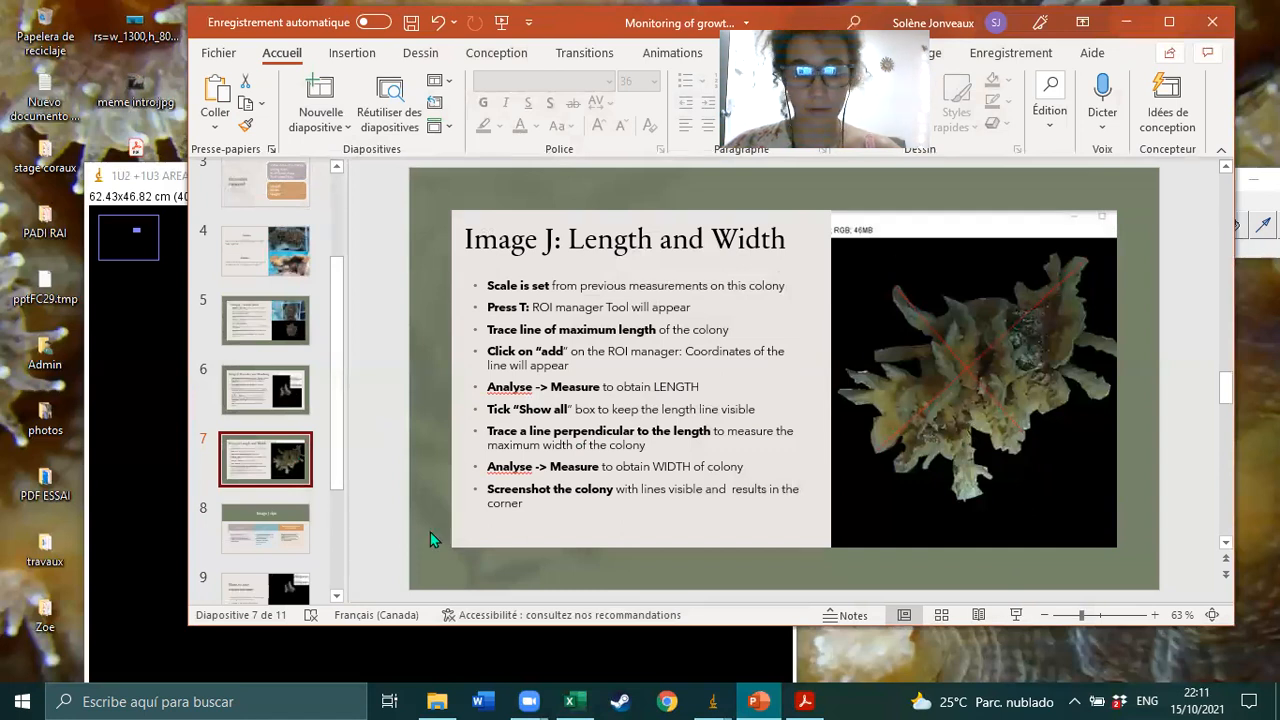
pyautogui.scroll(-1, 430, 540)
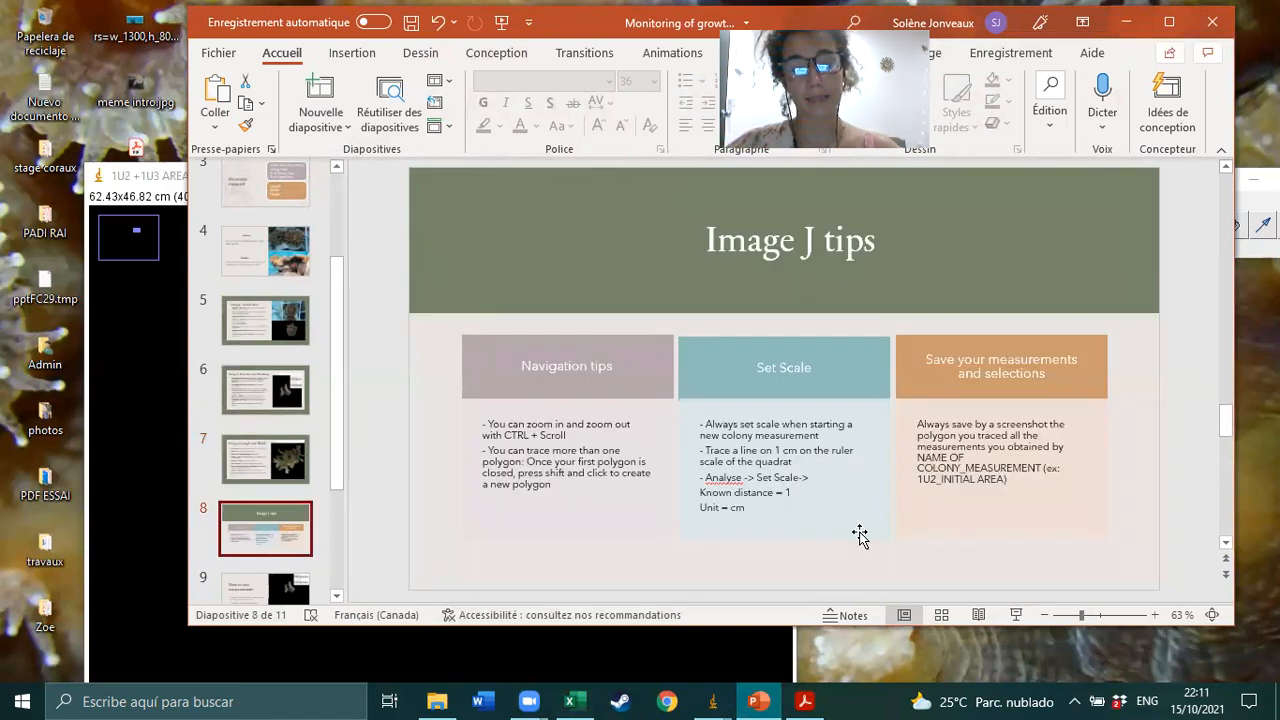
pyautogui.click(1016, 615)
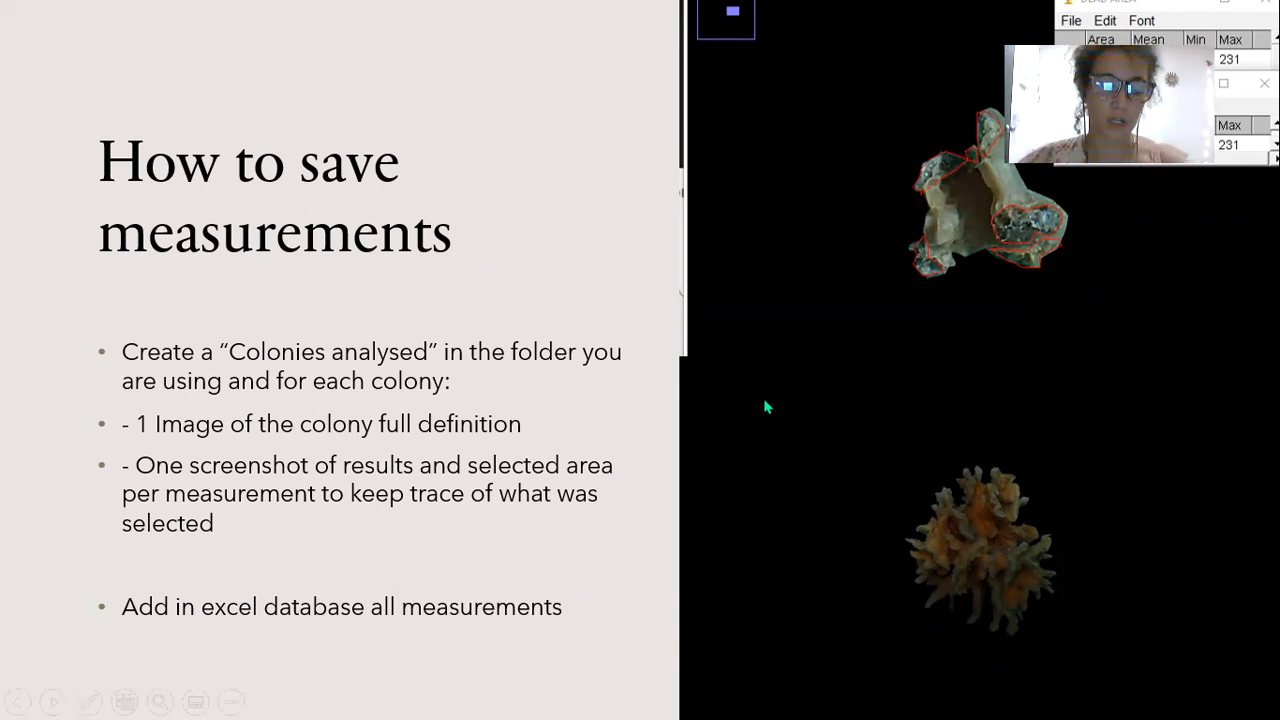
# End the slide show, switch to File Explorer and open the colonies analyzed folder inside platform 1.
pyautogui.press('Escape')
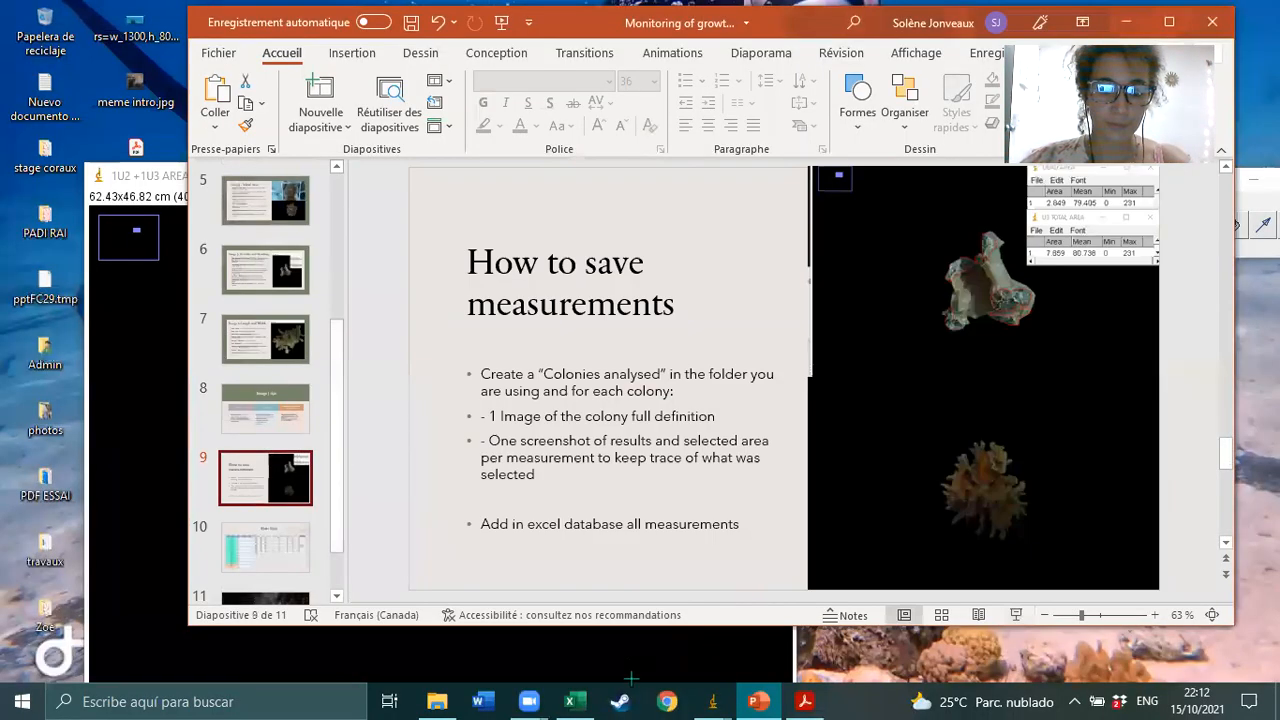
pyautogui.click(437, 701)
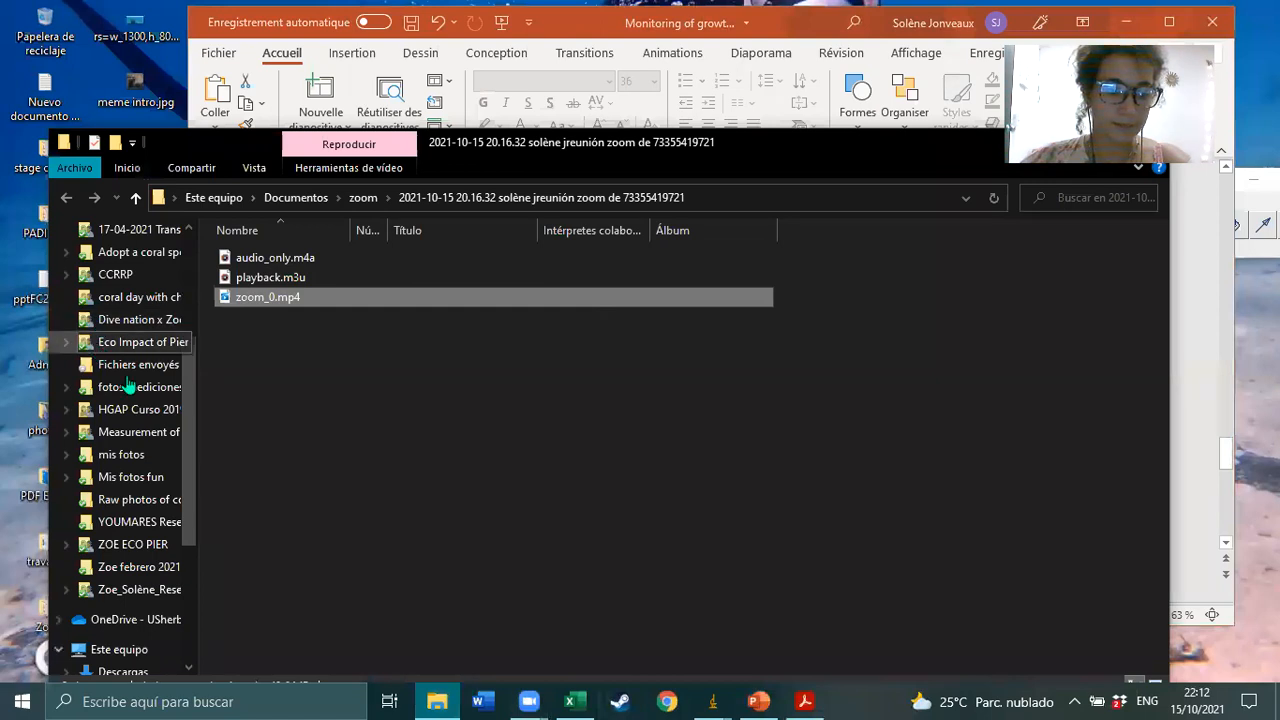
pyautogui.scroll(3, 170, 318)
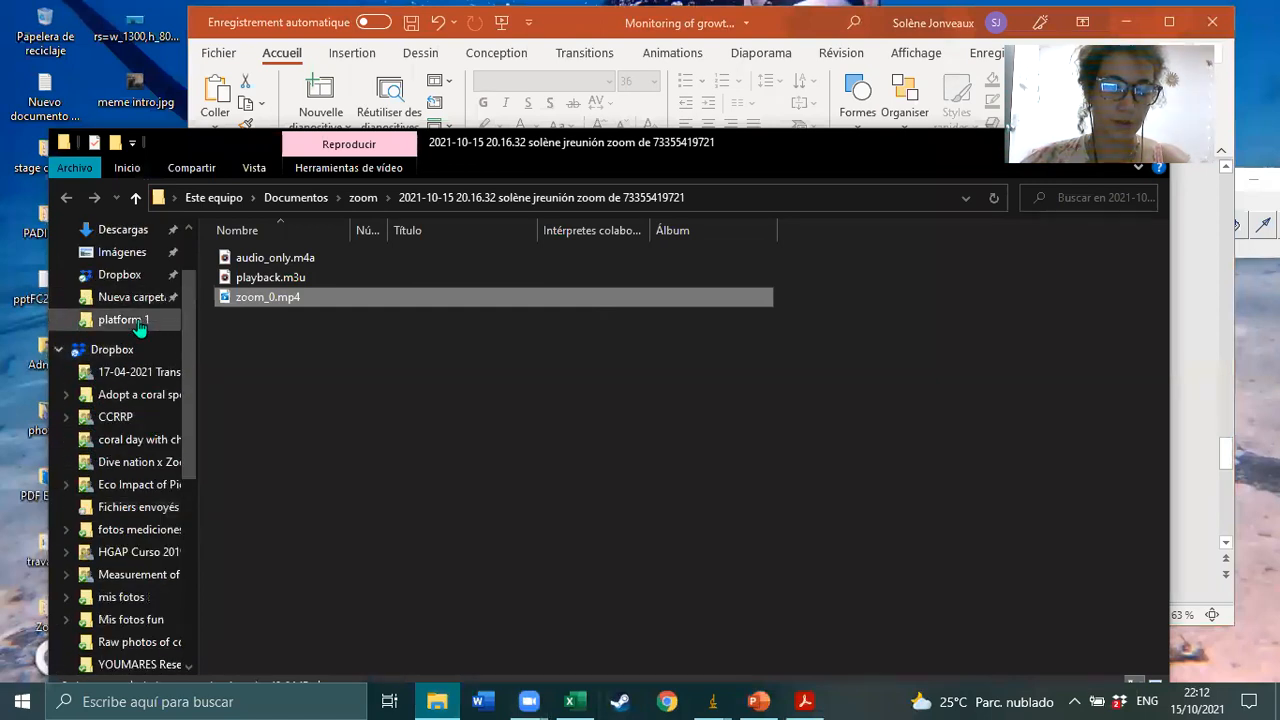
pyautogui.click(160, 319)
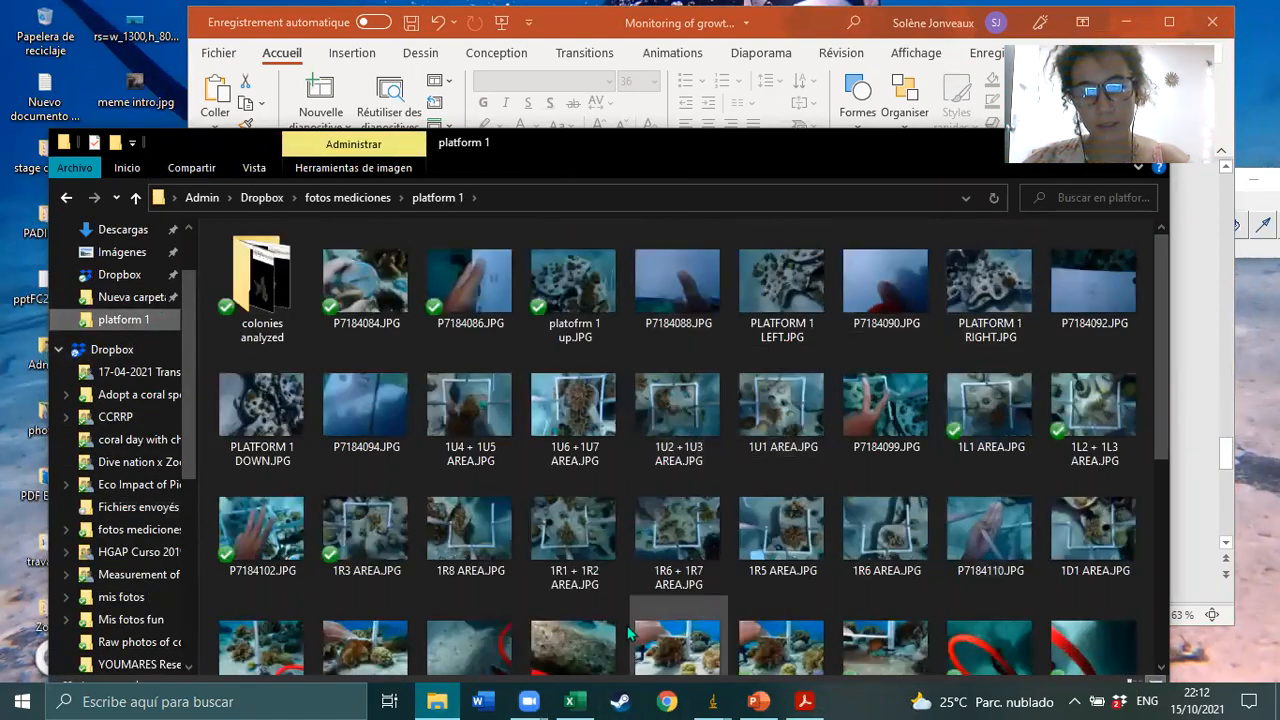
pyautogui.doubleClick(284, 332)
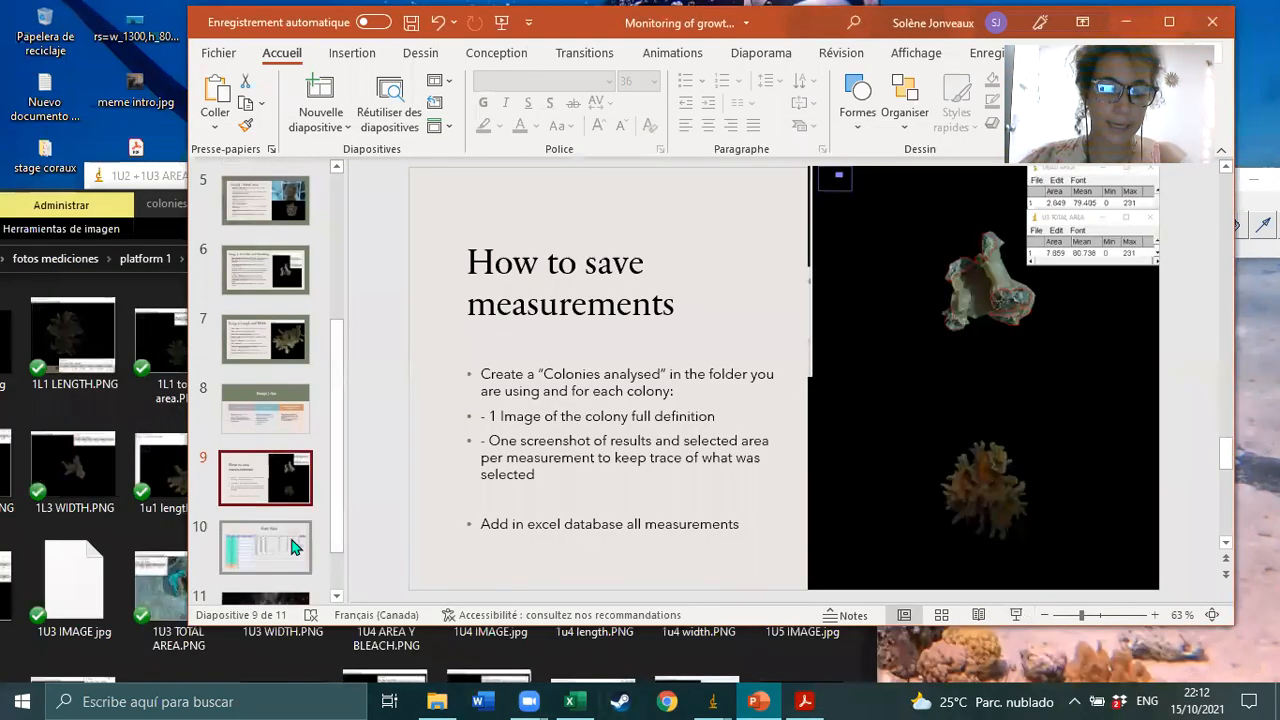
# Return to the PowerPoint presentation and view the Data Base slide and the closing Thank you! slide.
pyautogui.click(295, 546)
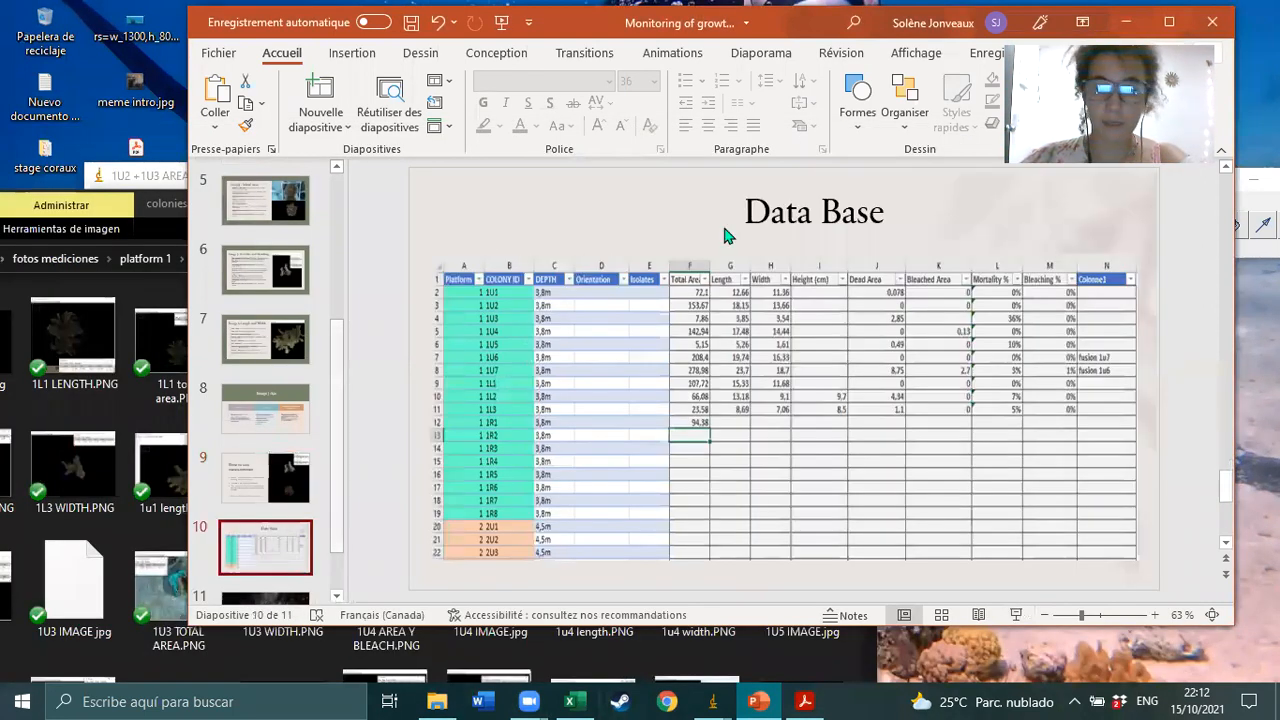
pyautogui.scroll(-2, 329, 437)
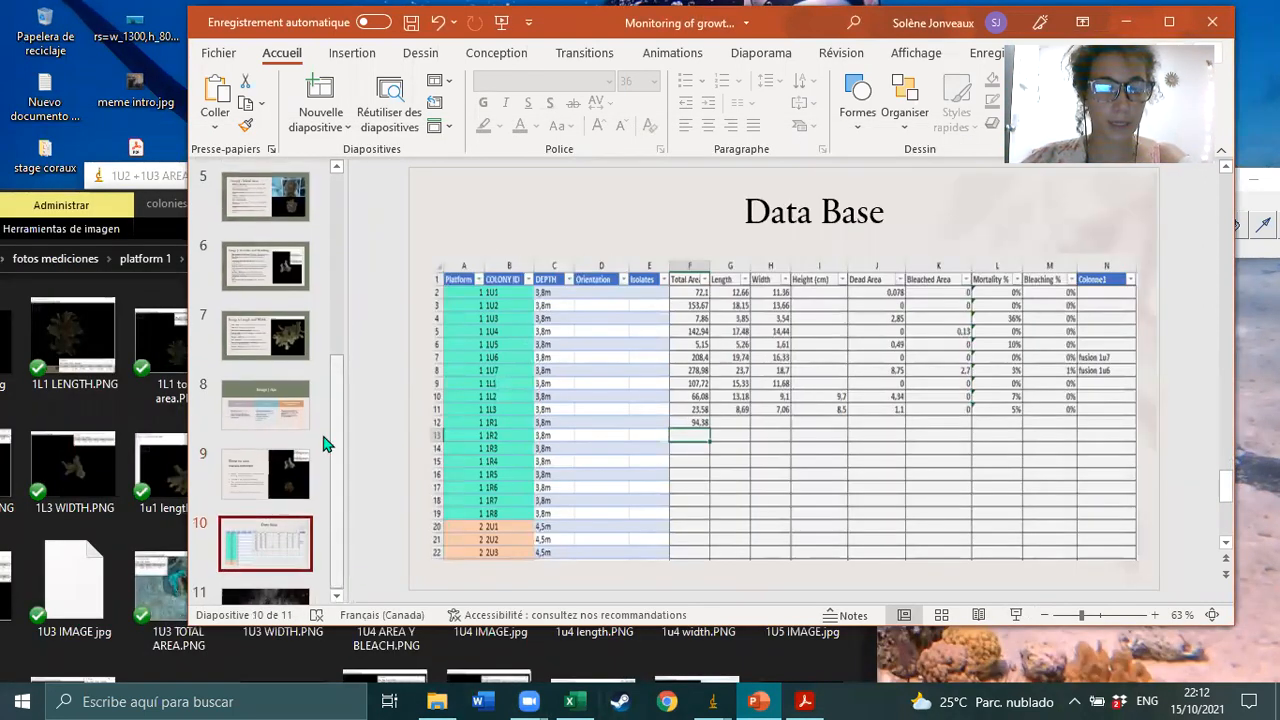
pyautogui.click(284, 552)
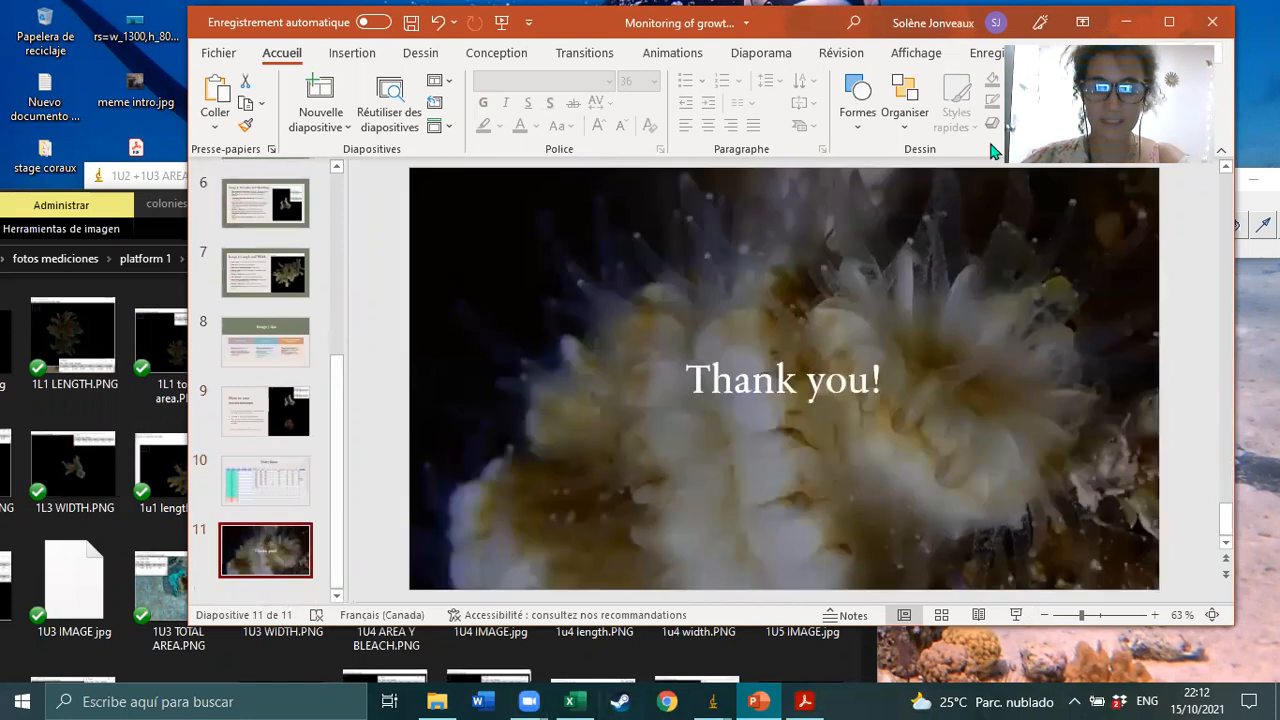
# Move the floating video thumbnail inward off the window controls and minimize the presentation window.
pyautogui.moveTo(1113, 45); pyautogui.dragTo(996, 91)
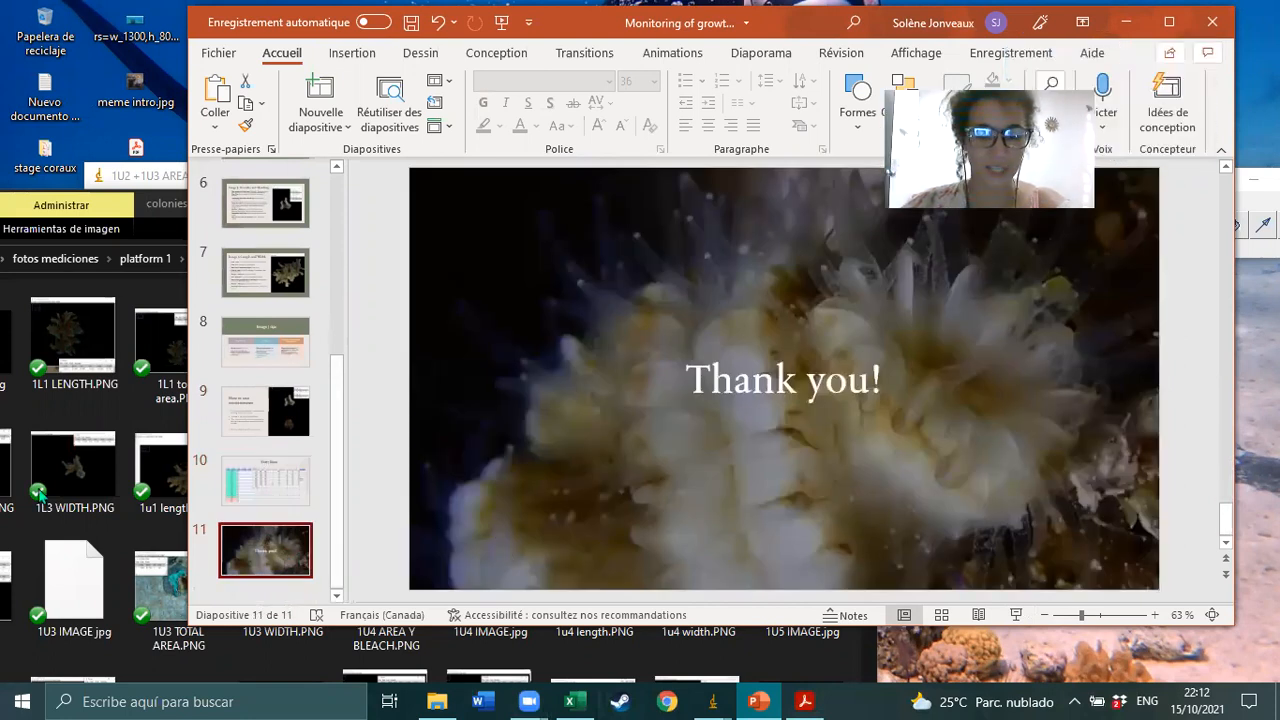
pyautogui.moveTo(528, 700)
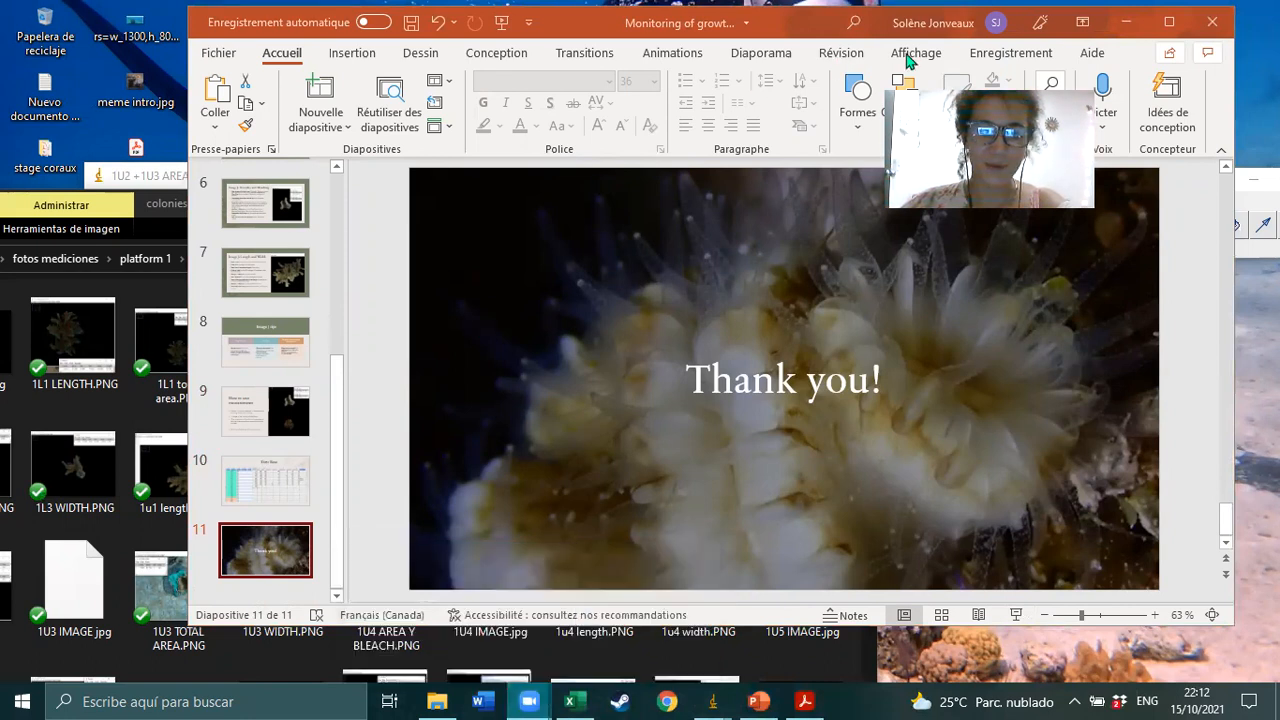
pyautogui.click(1125, 21)
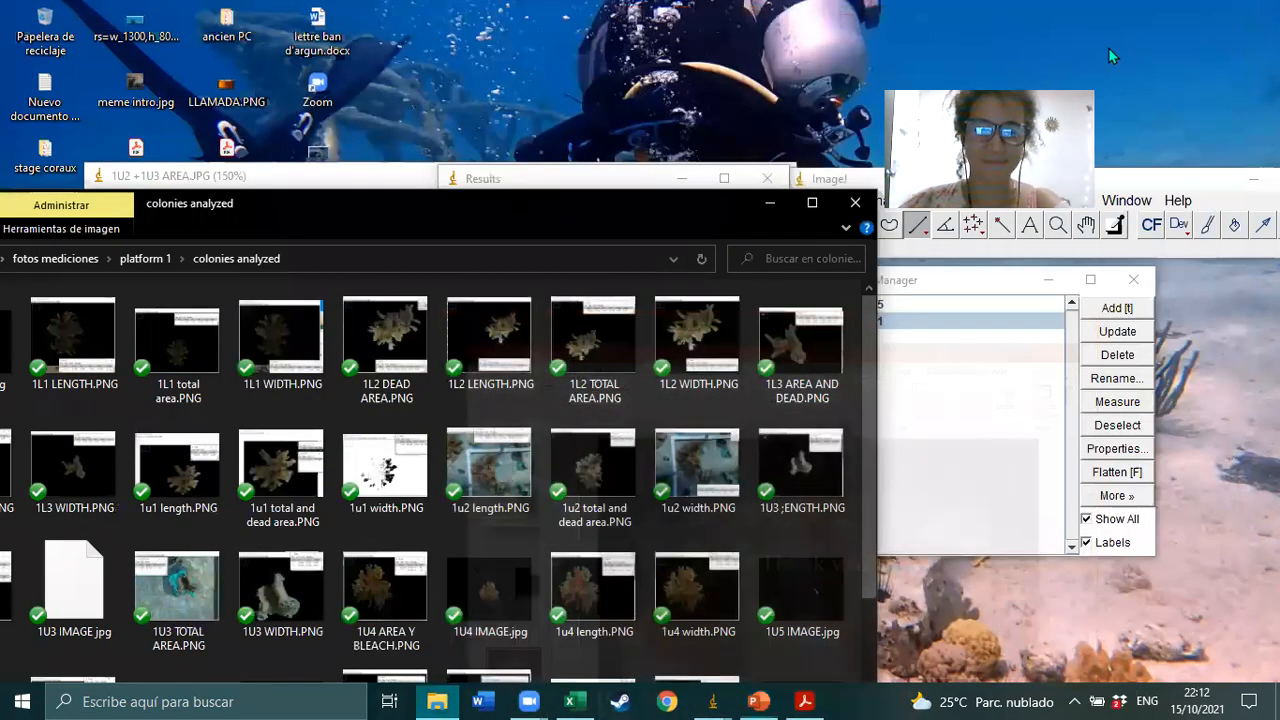